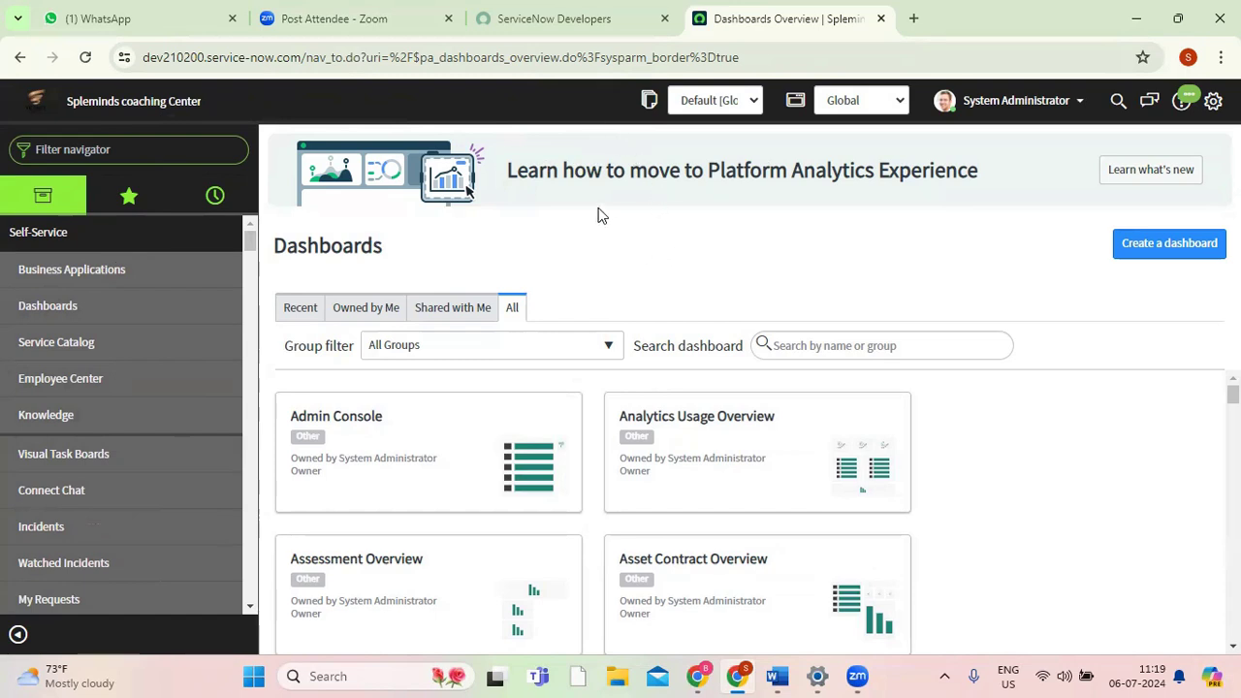
Filter the navigator for "incident" and open the blank new incident form in a separate browser tab.
left_click(135, 155)
type("inc")
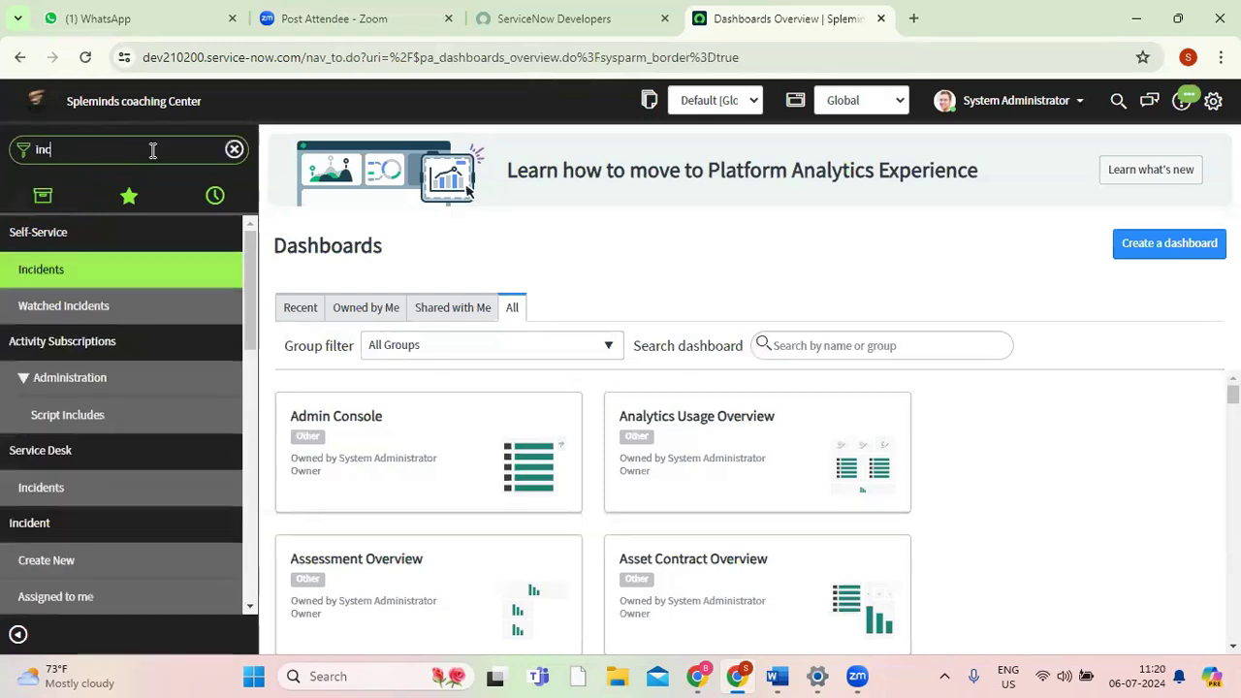
type("ident")
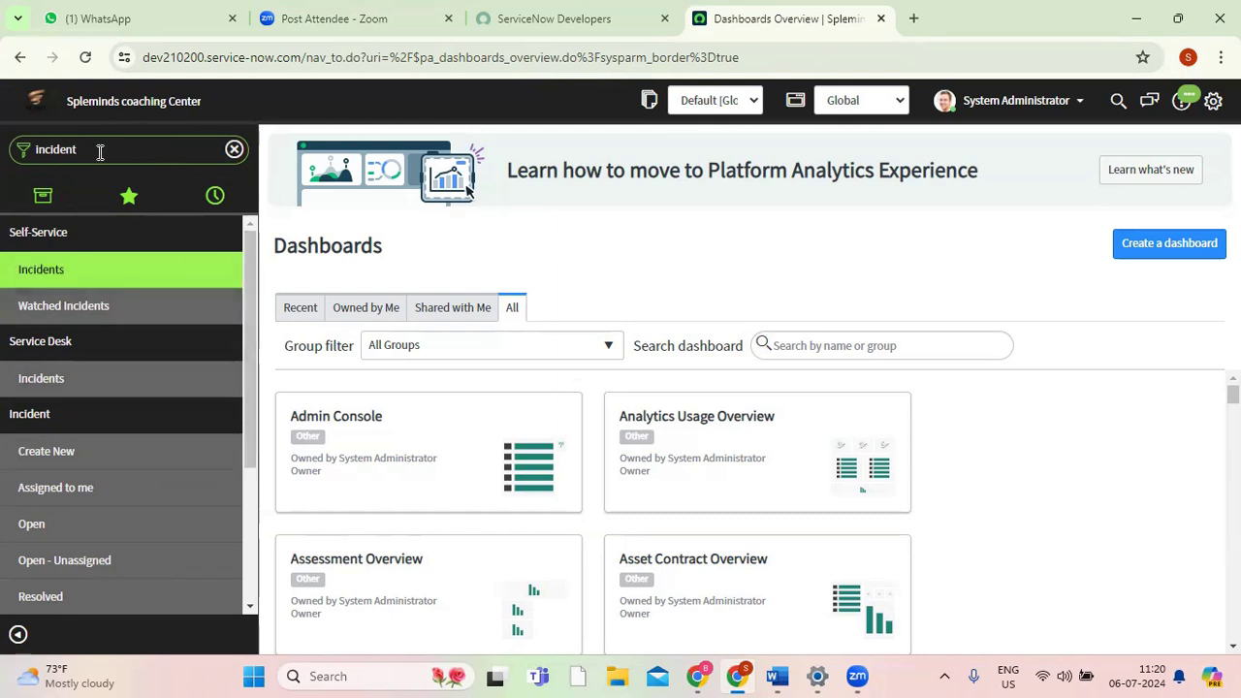
left_click(56, 456)
left_click(901, 24)
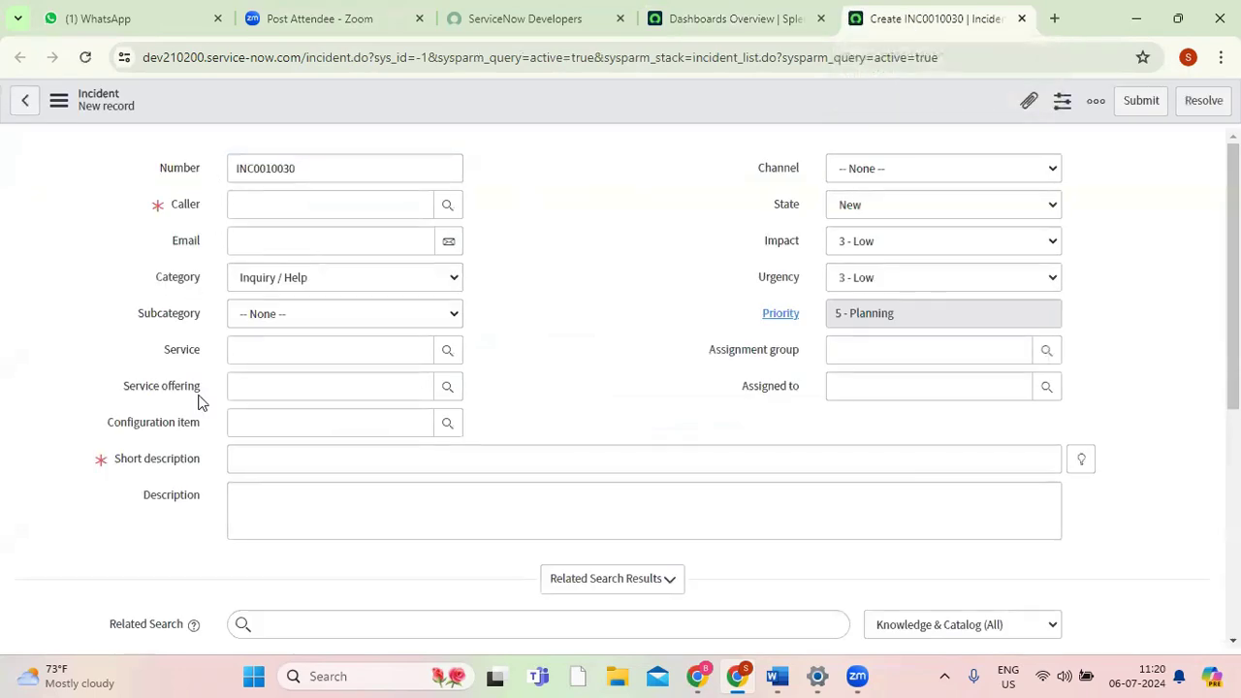
left_click_drag(1232, 262, 1233, 475)
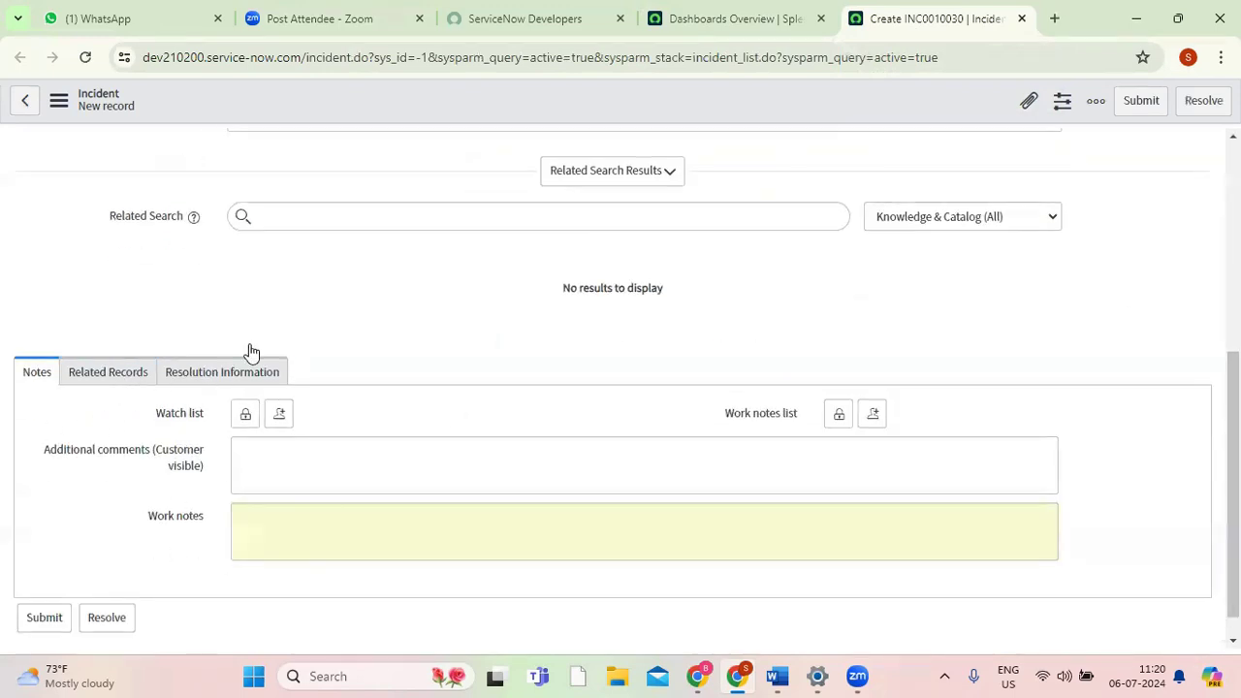
left_click_drag(1232, 484, 1233, 276)
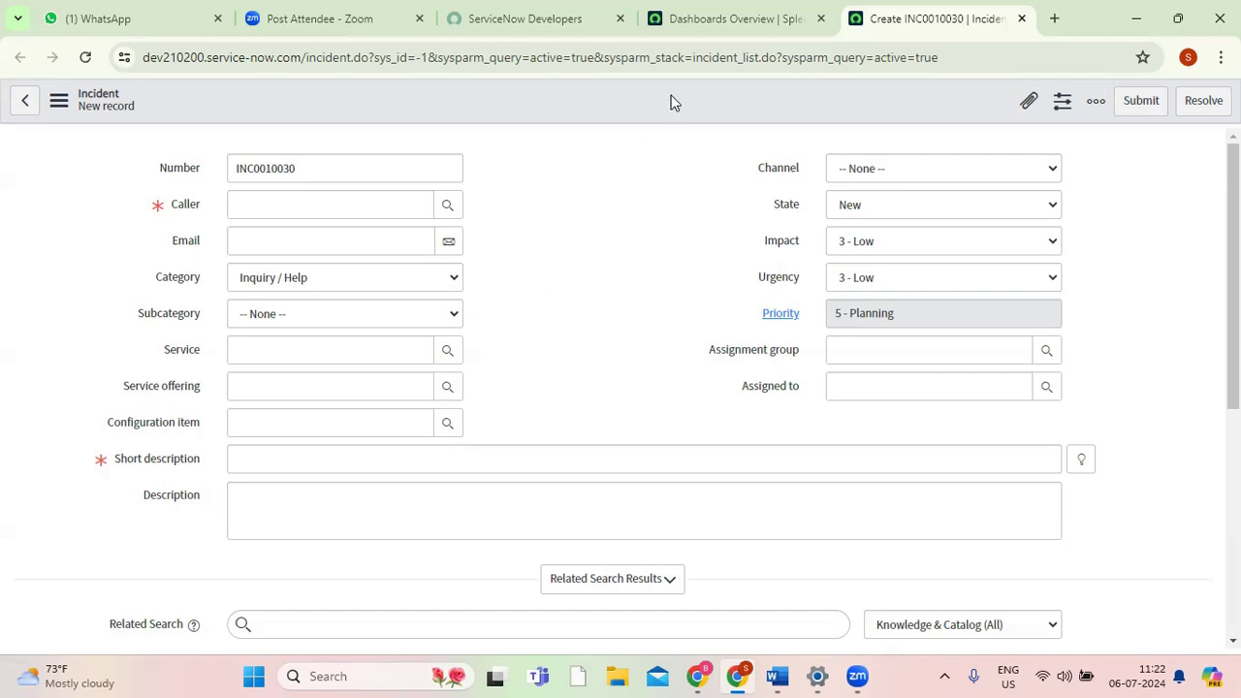
Return to the dashboards page and open the full incident list in its own tab with the navigator command incident.LIST.
left_click(728, 19)
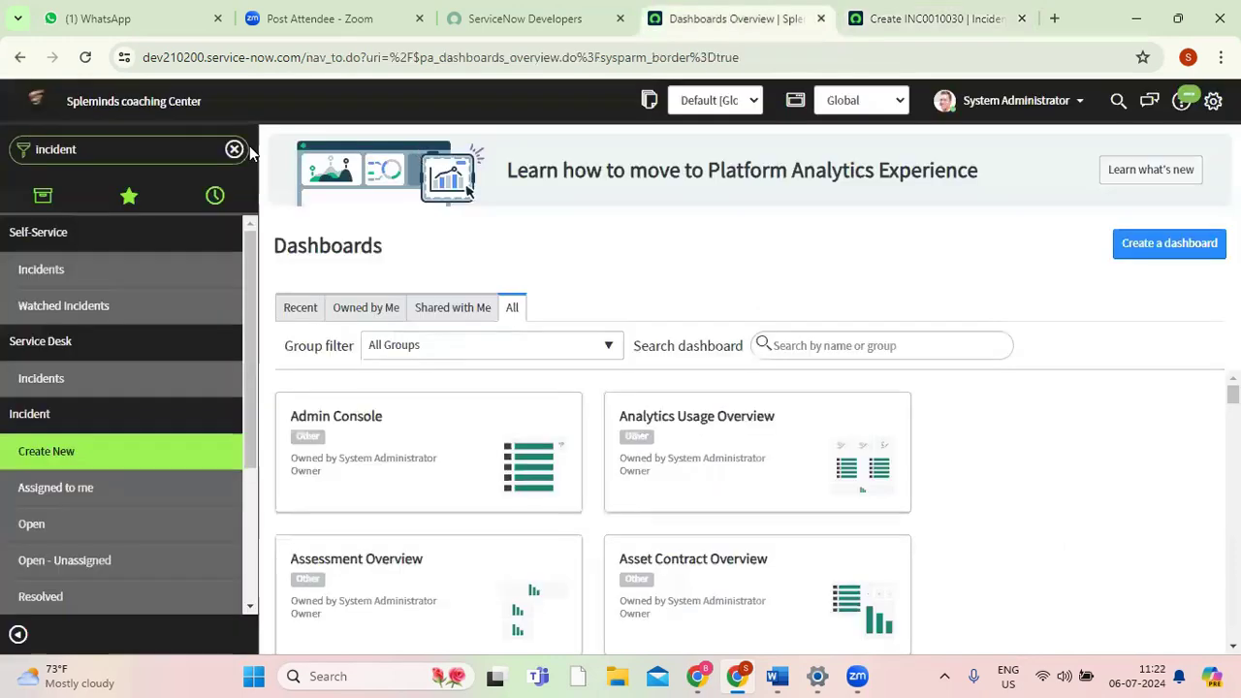
double_click(117, 157)
left_click(116, 158)
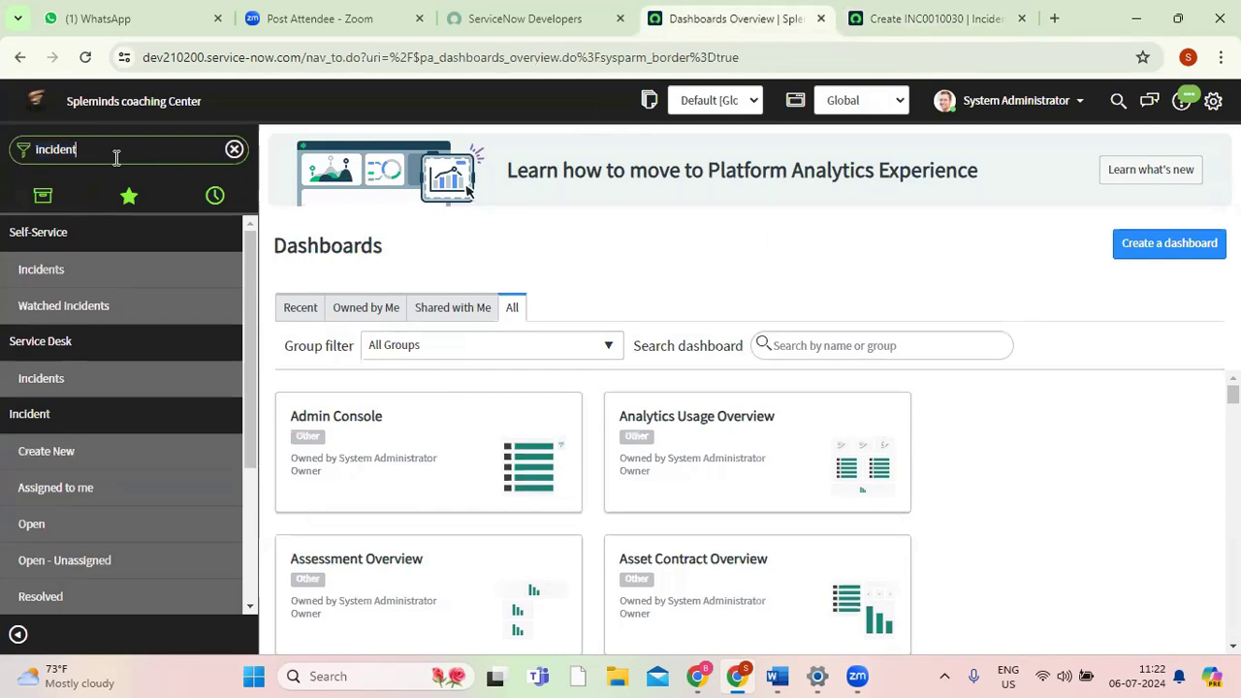
type(".LIST")
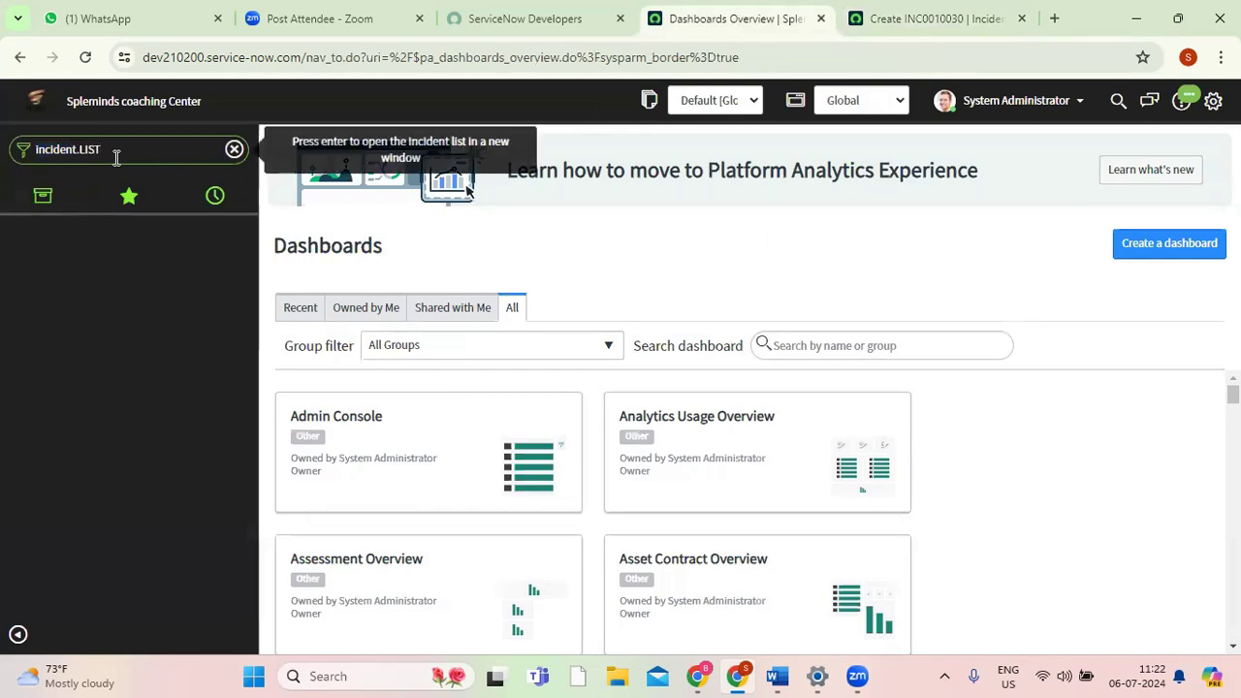
key("Return")
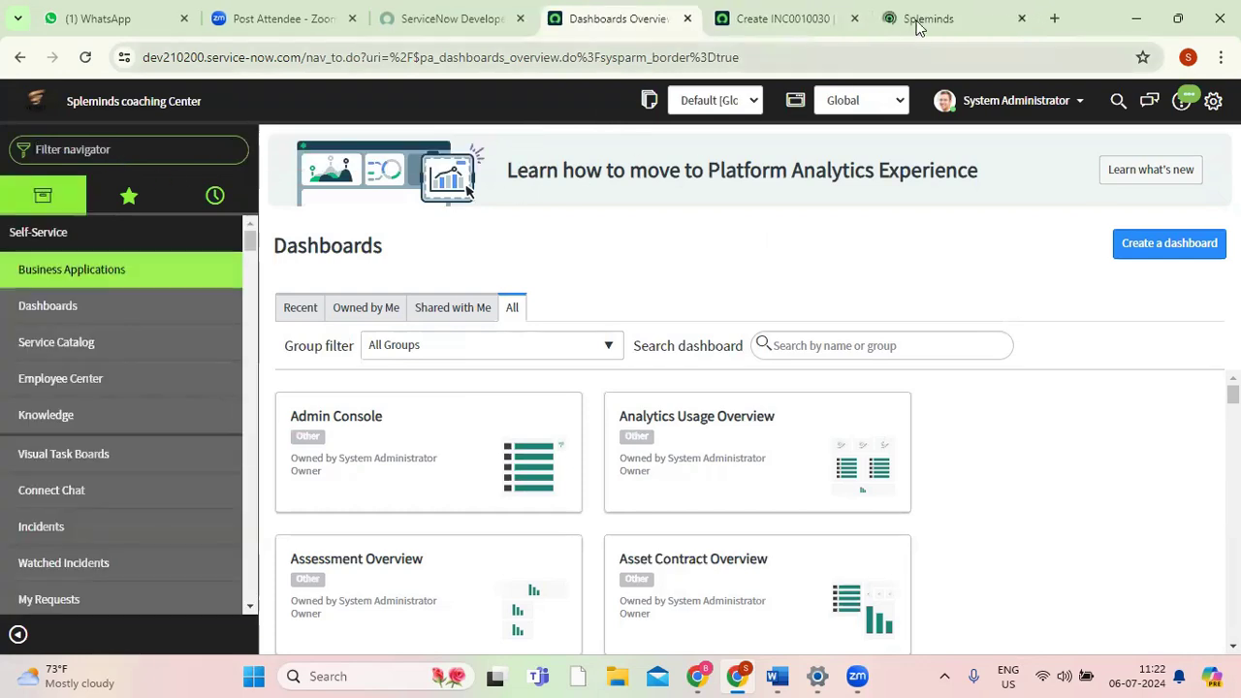
left_click(926, 19)
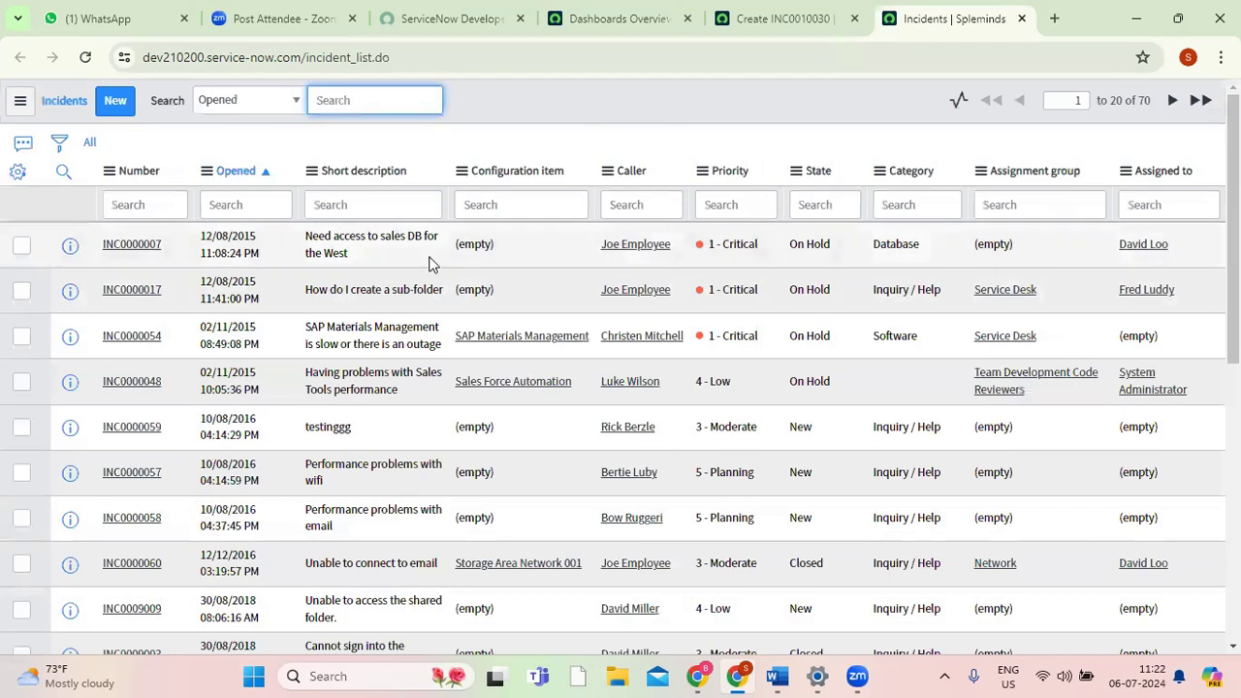
Open incident INC0000007 from the incident list in a new tab and compare its form view with the list view.
middle_click(129, 251)
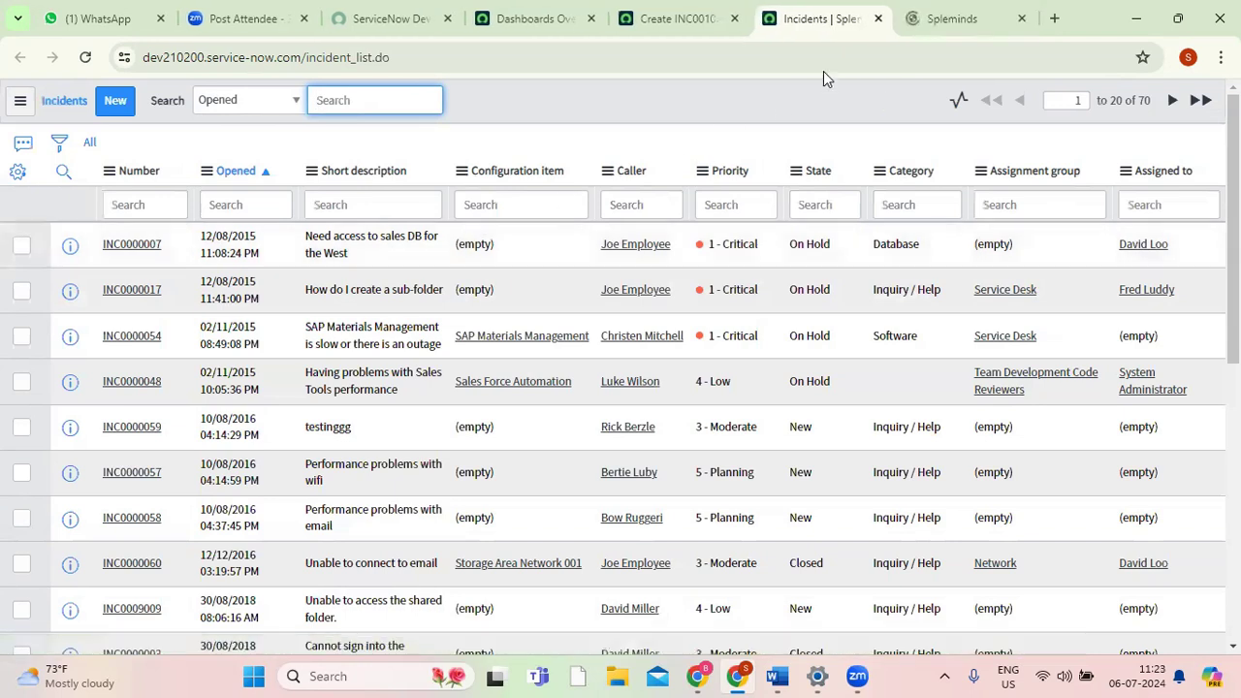
left_click(946, 21)
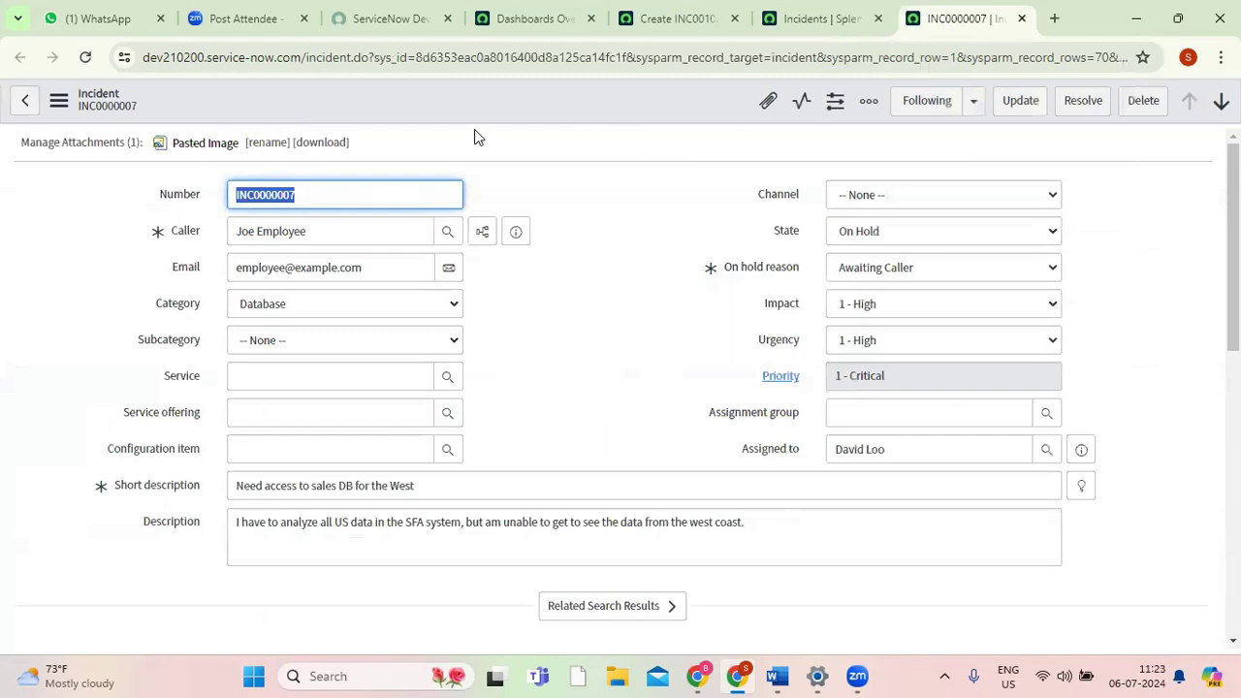
mouse_move(1233, 331)
left_mouse_down()
mouse_move(1233, 615)
mouse_move(1233, 329)
left_mouse_up()
left_click(810, 19)
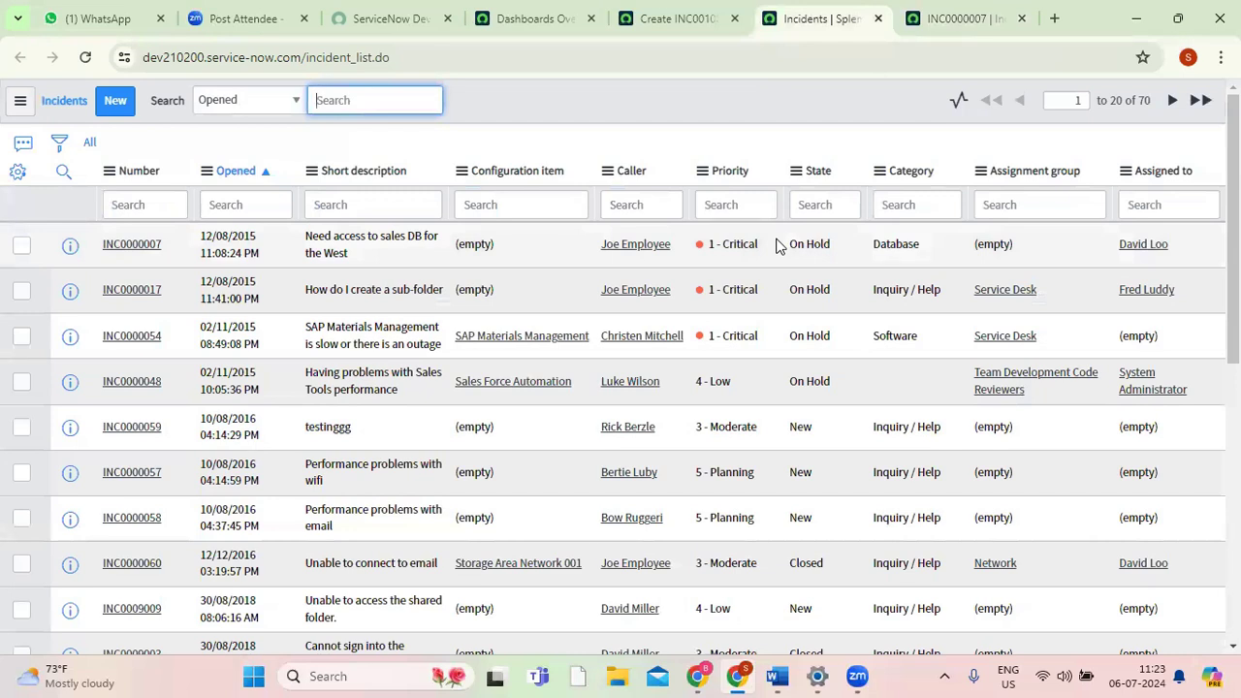
left_click(940, 29)
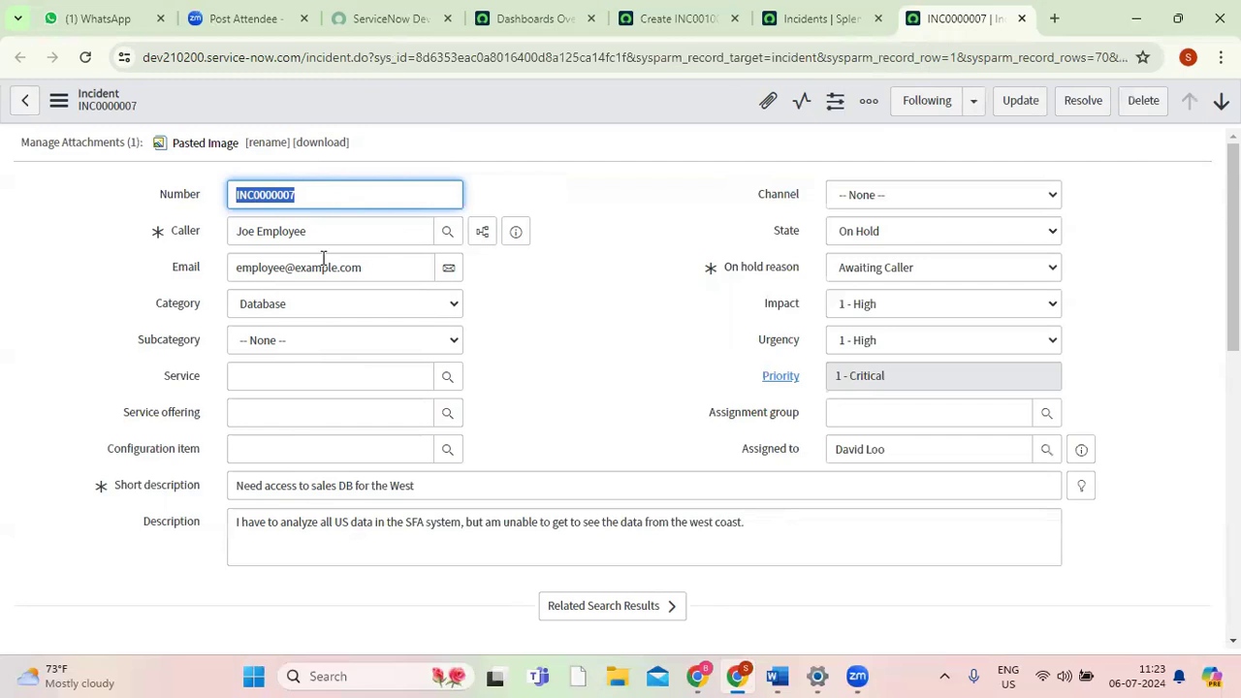
Examine the Number, Caller and Email labels and values on the incident form, comparing them with the incident list.
left_click(166, 197)
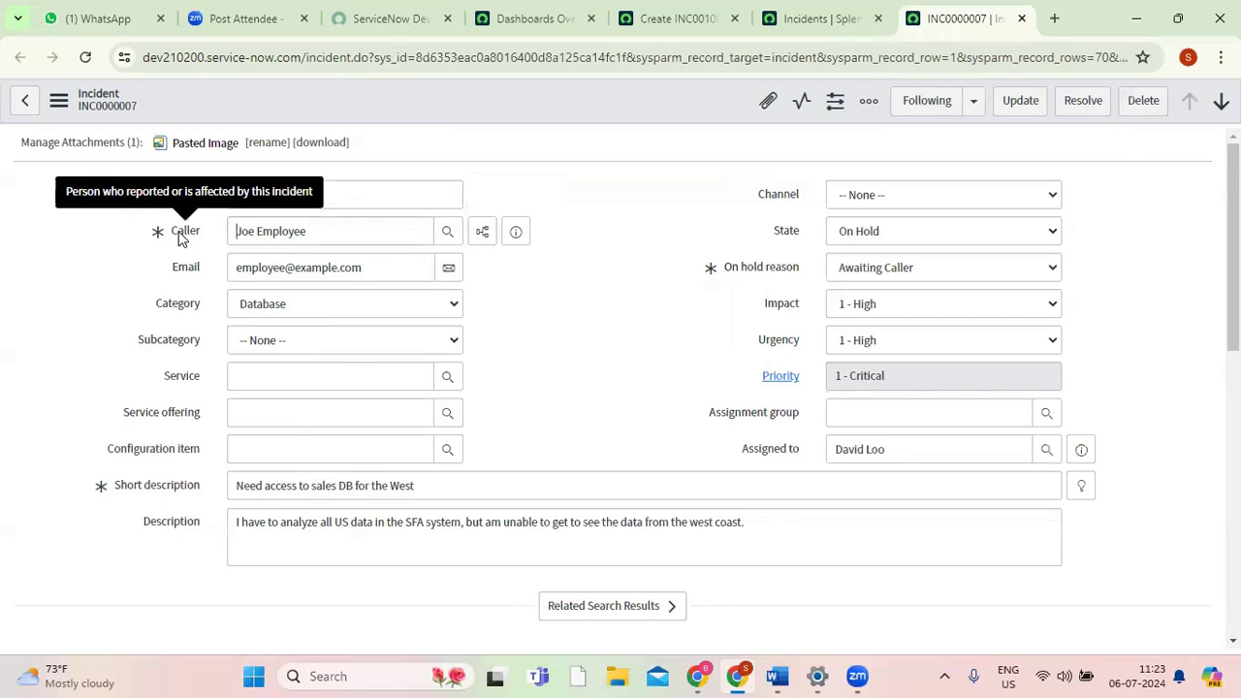
left_click(185, 271)
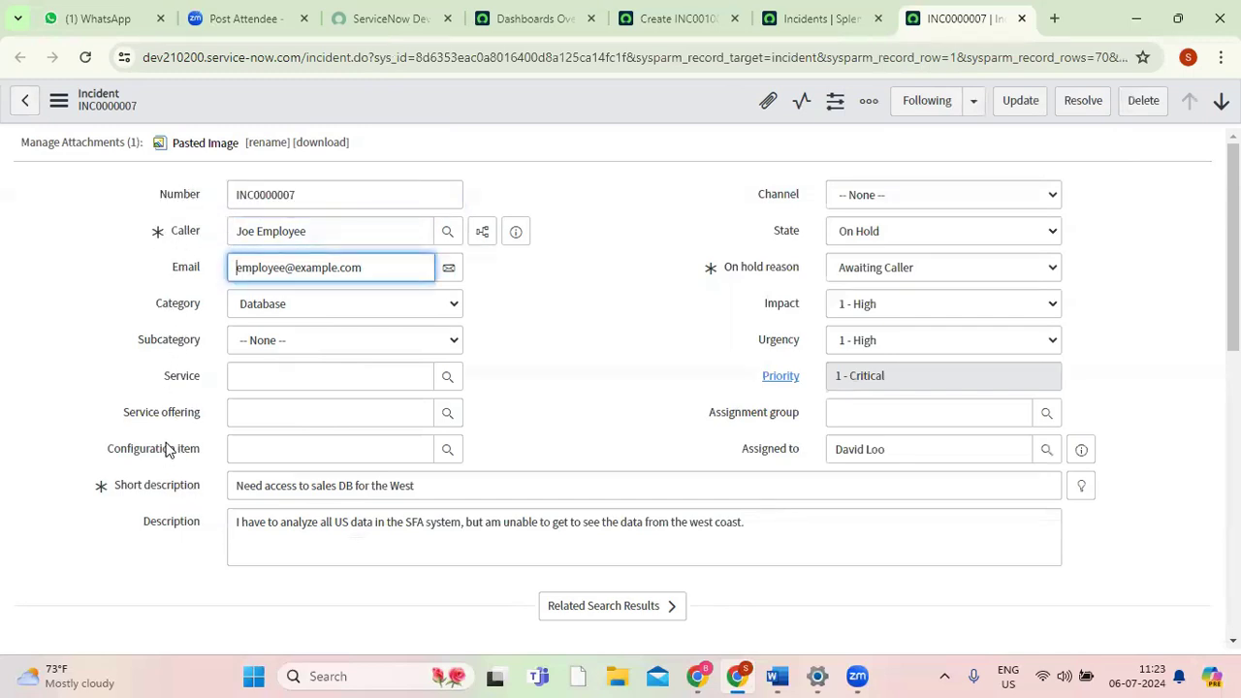
double_click(262, 198)
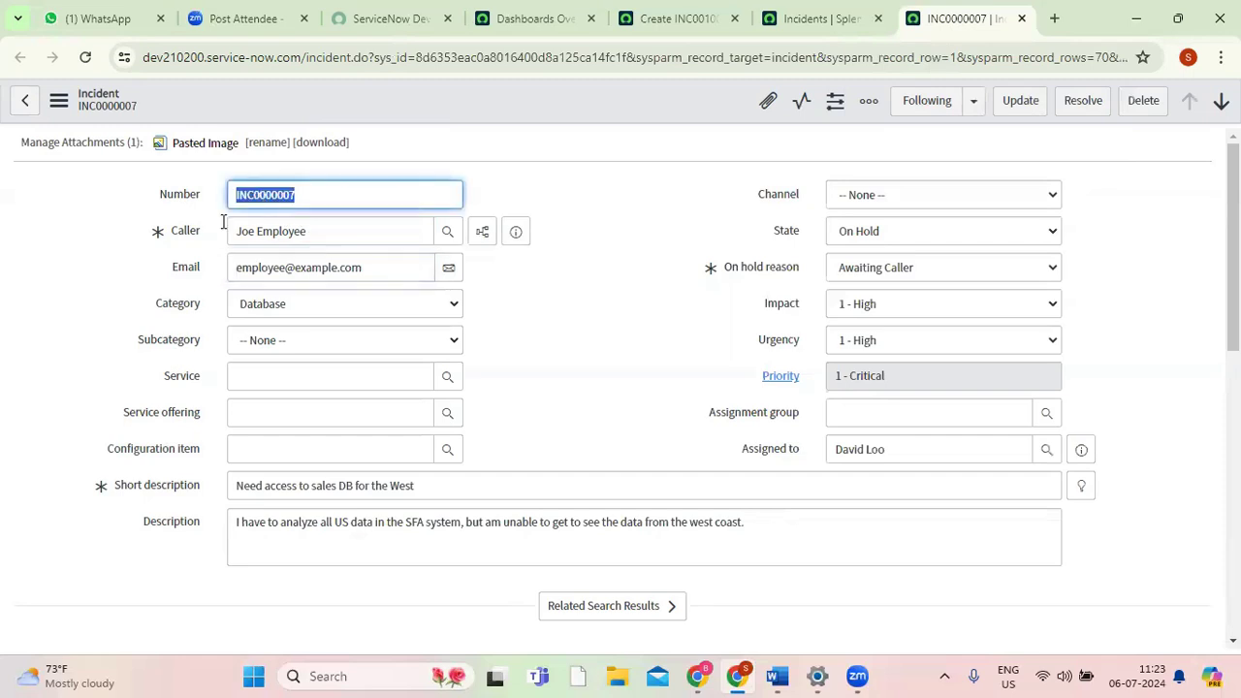
left_click(193, 238)
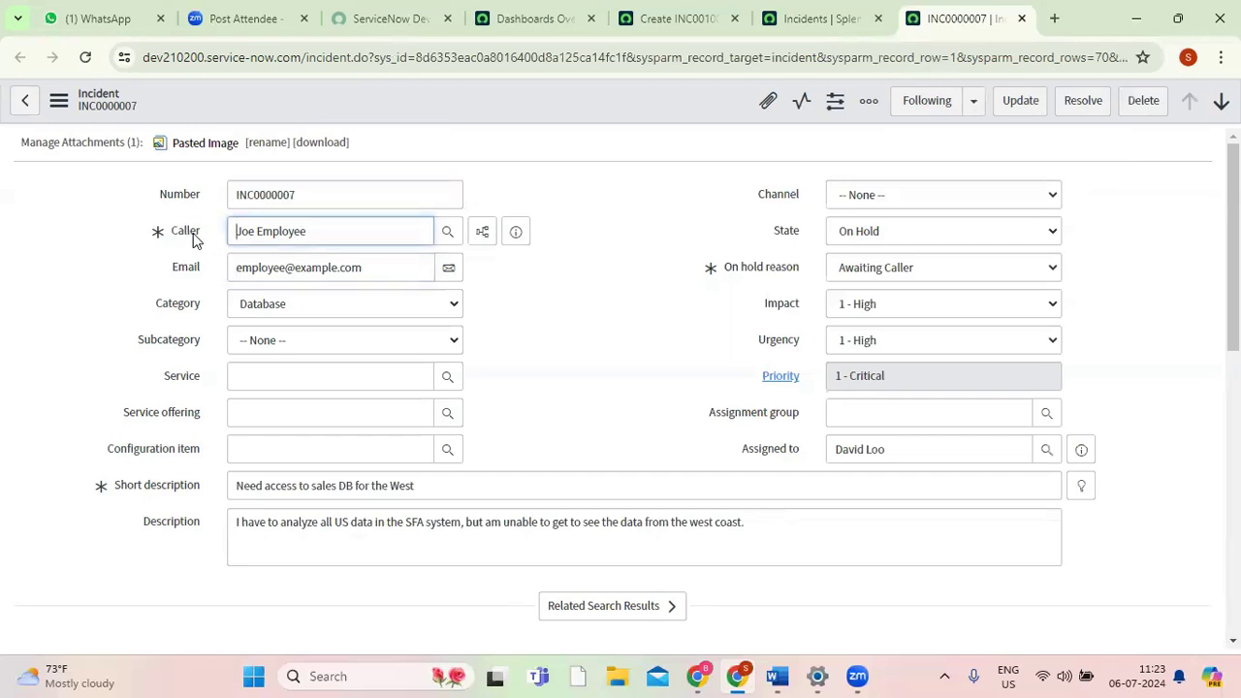
triple_click(289, 238)
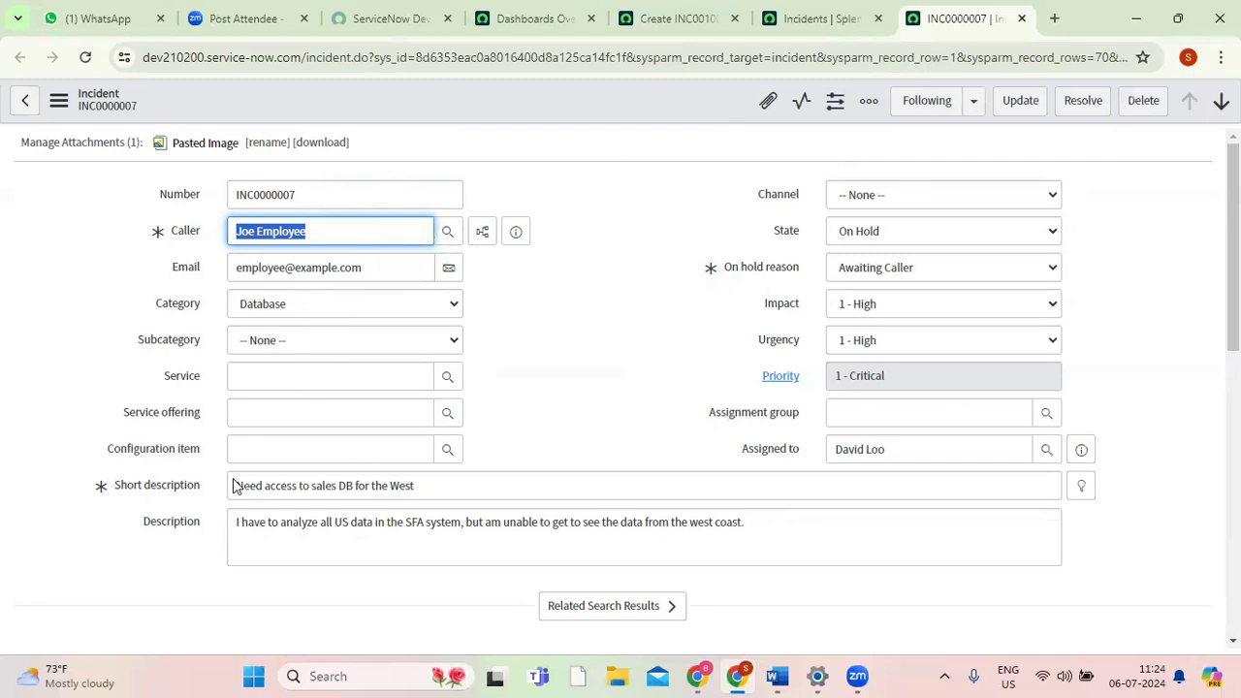
left_click(824, 18)
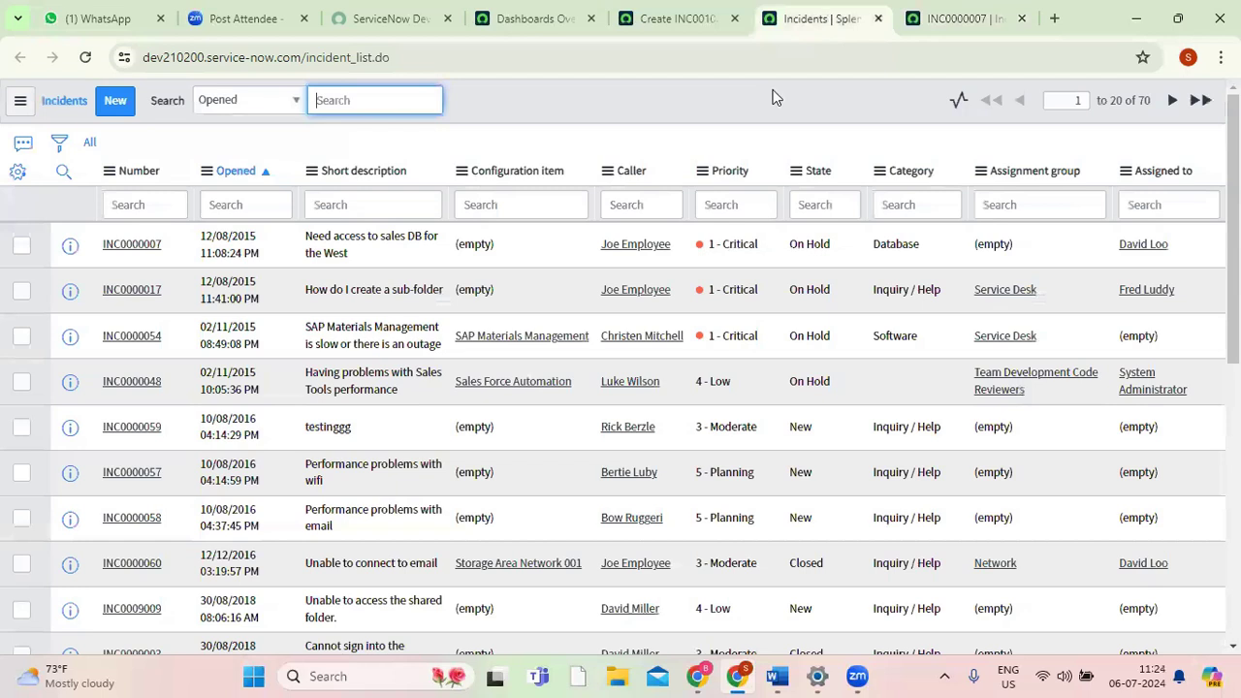
left_click(965, 18)
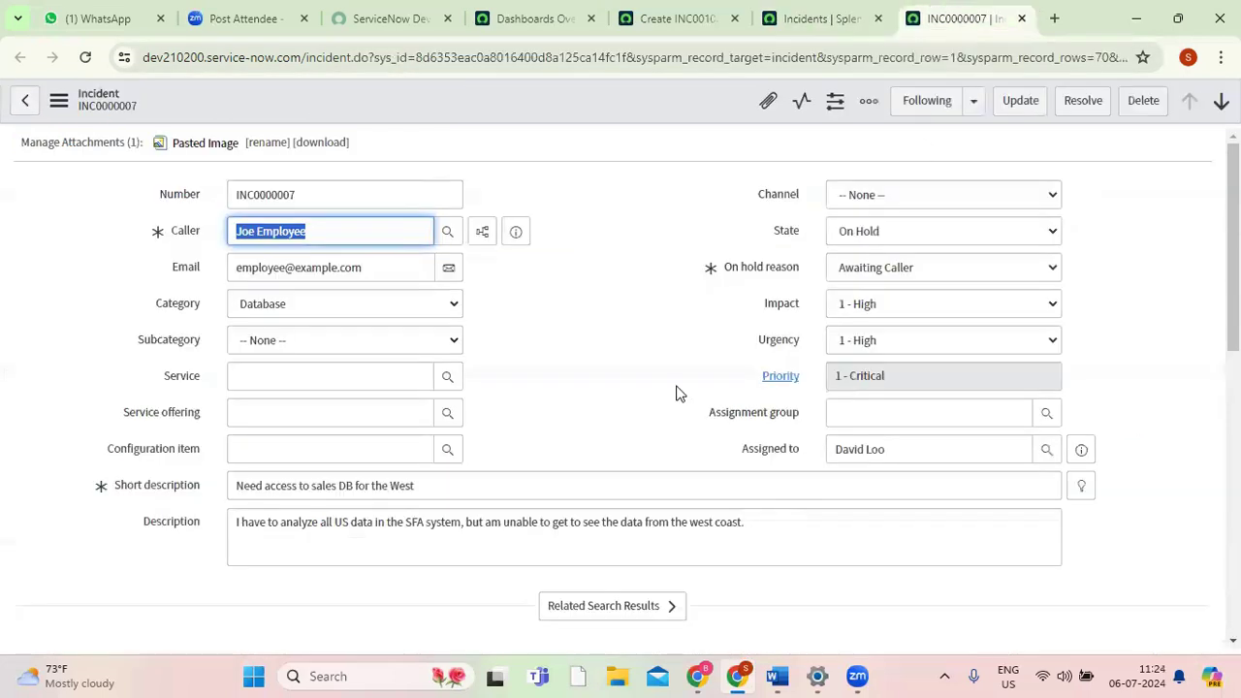
mouse_move(1233, 243)
left_mouse_down()
mouse_move(1233, 526)
mouse_move(1234, 244)
left_mouse_up()
Open Form Design for the incident form from its configuration options and dismiss the Form Builder suggestion.
right_click(536, 113)
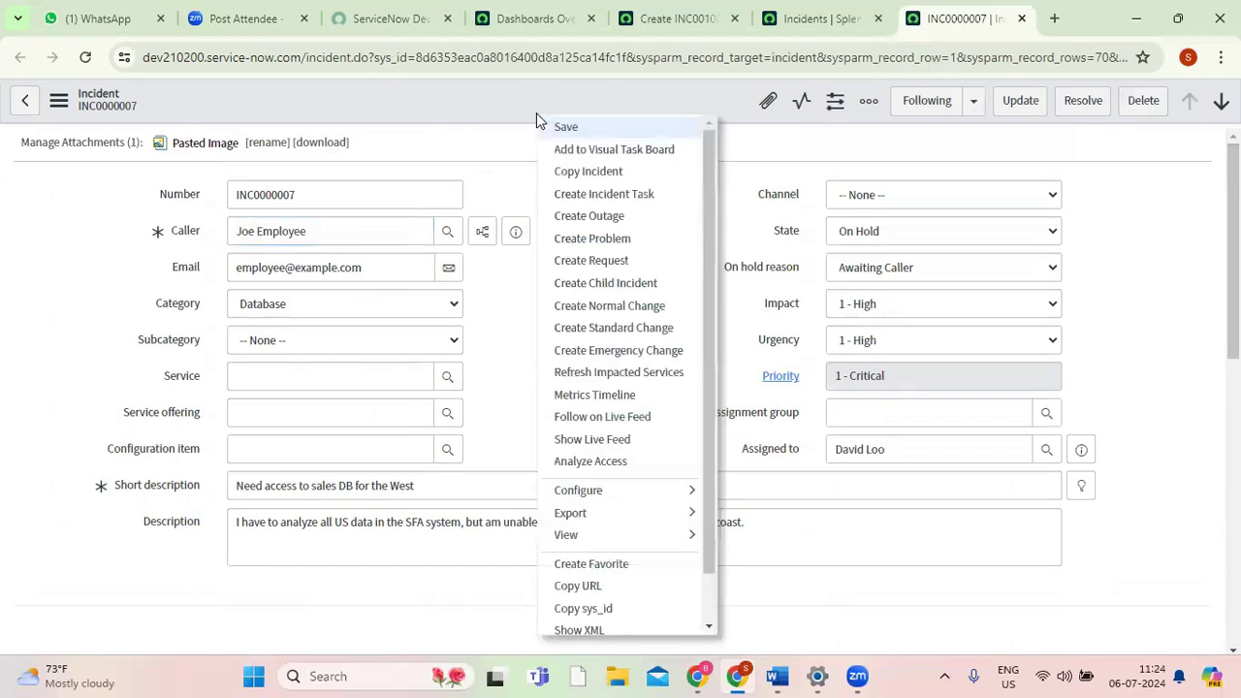
left_click(487, 113)
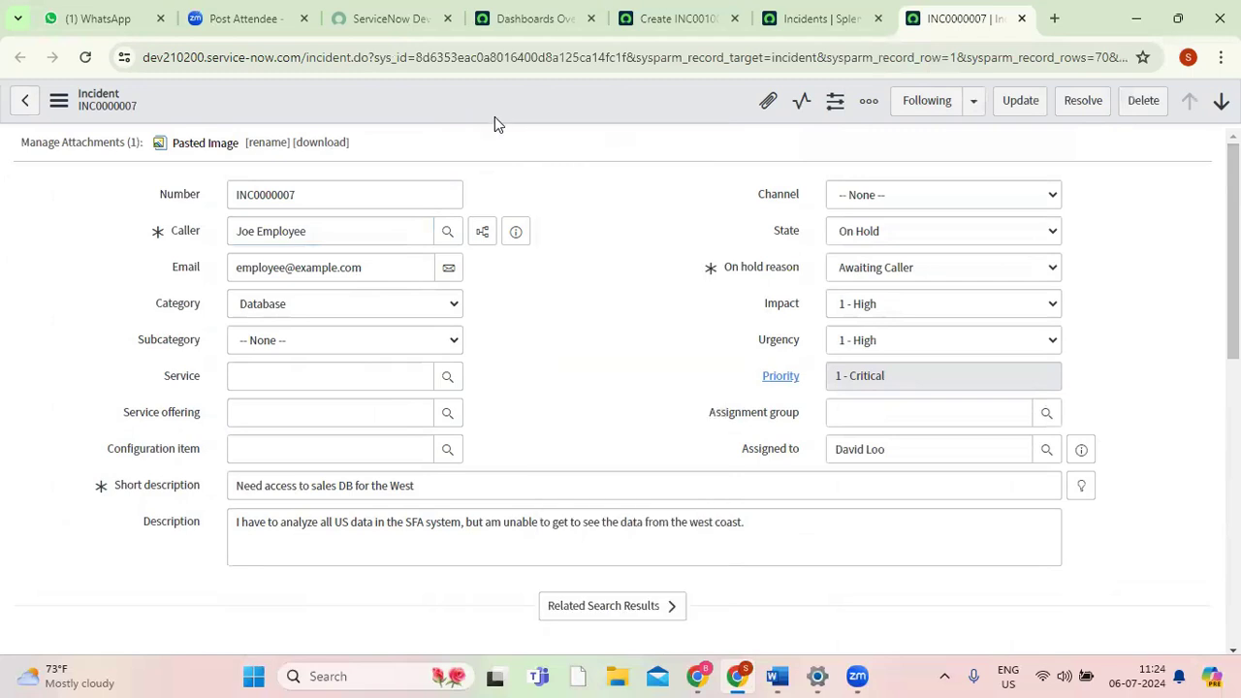
right_click(538, 114)
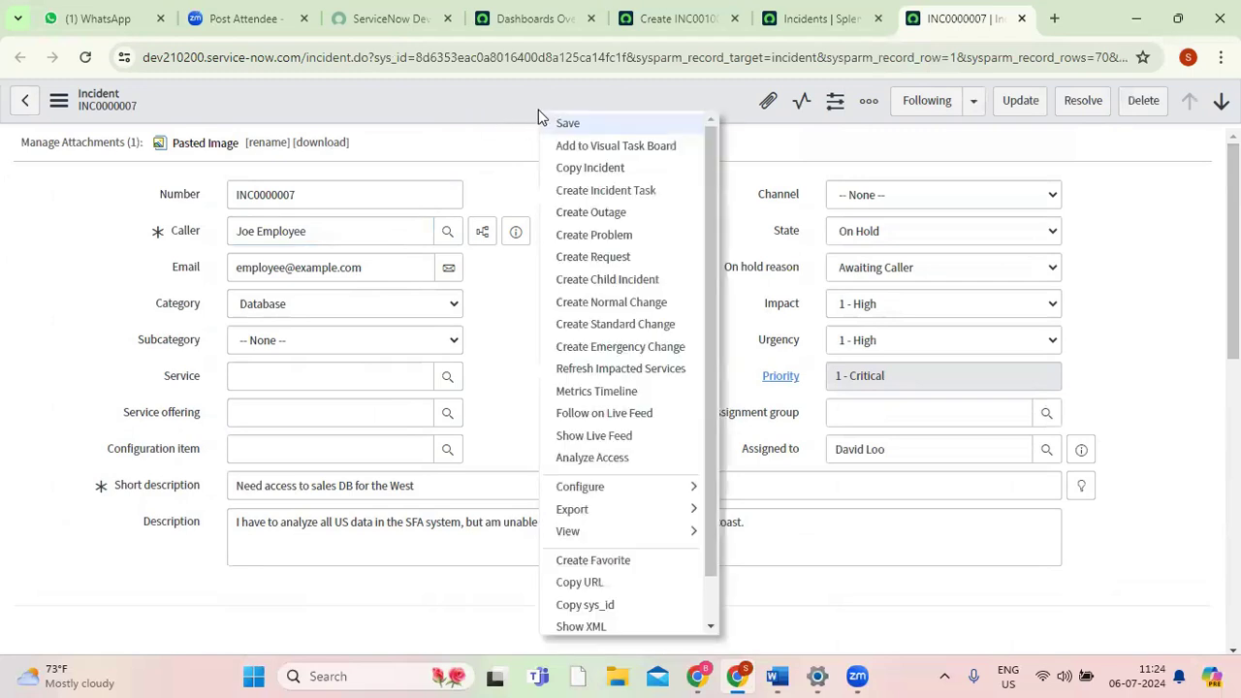
mouse_move(605, 493)
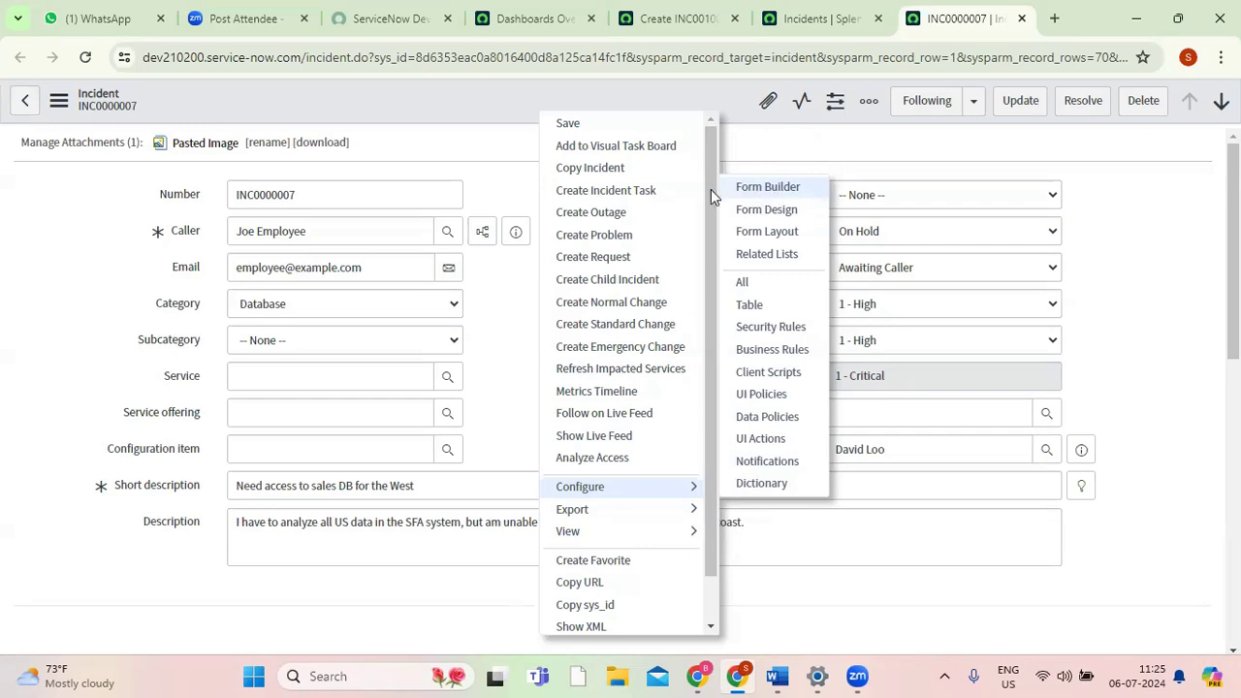
left_click(769, 210)
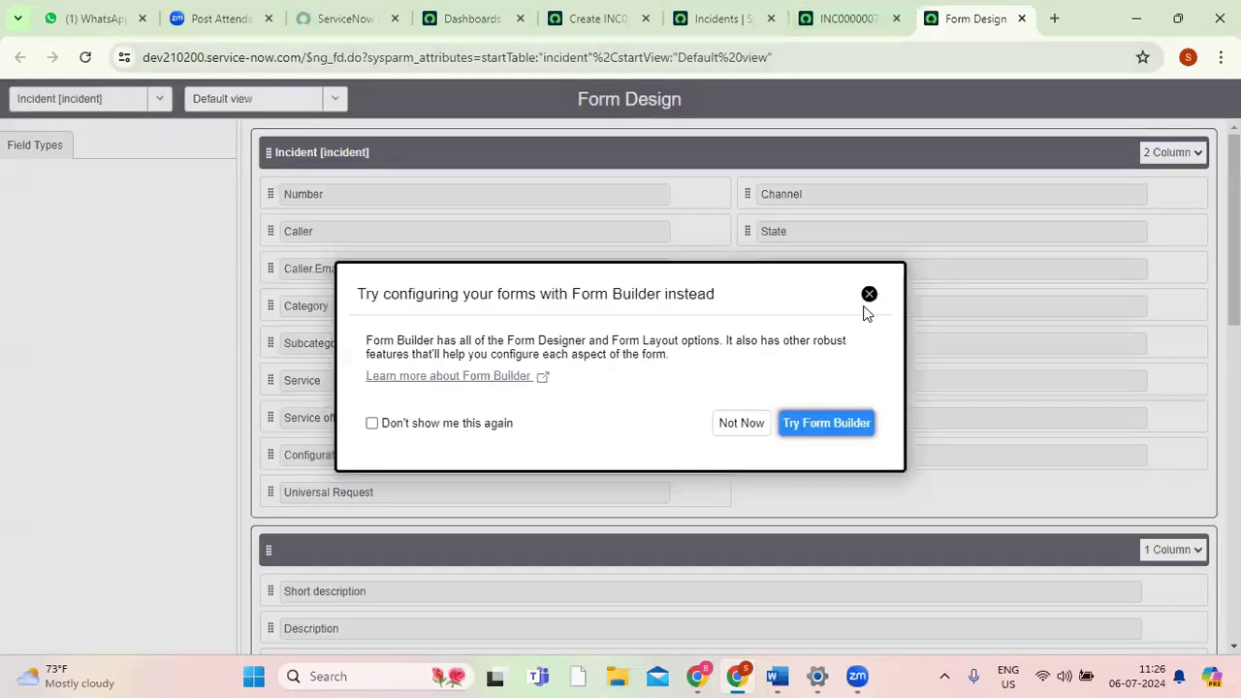
left_click(869, 296)
left_click(842, 19)
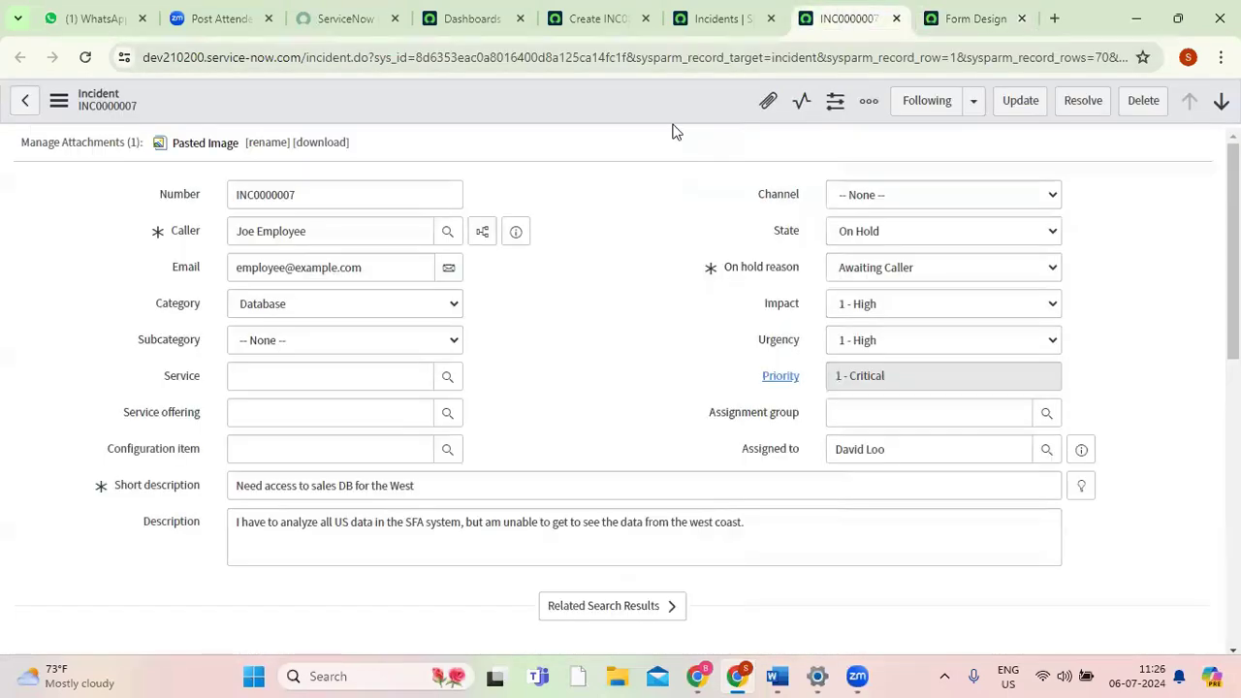
left_click(955, 21)
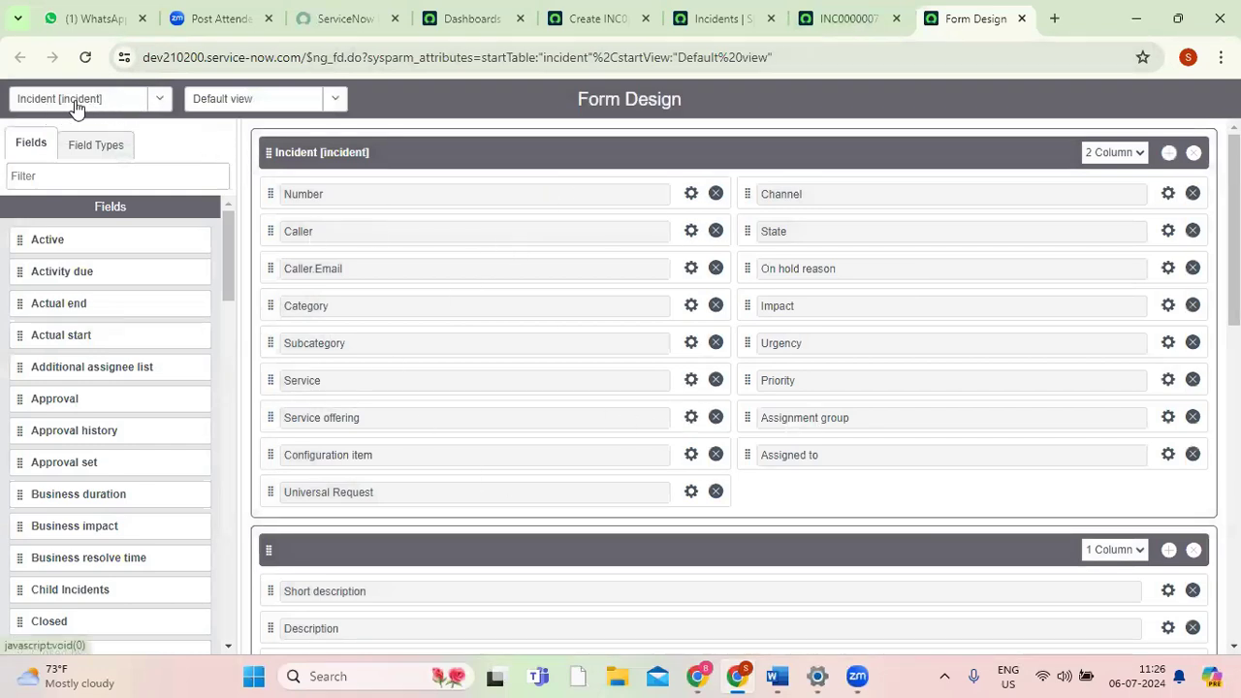
Look through the tables that can be chosen in Form Design, keeping the Incident table selected.
left_click(160, 101)
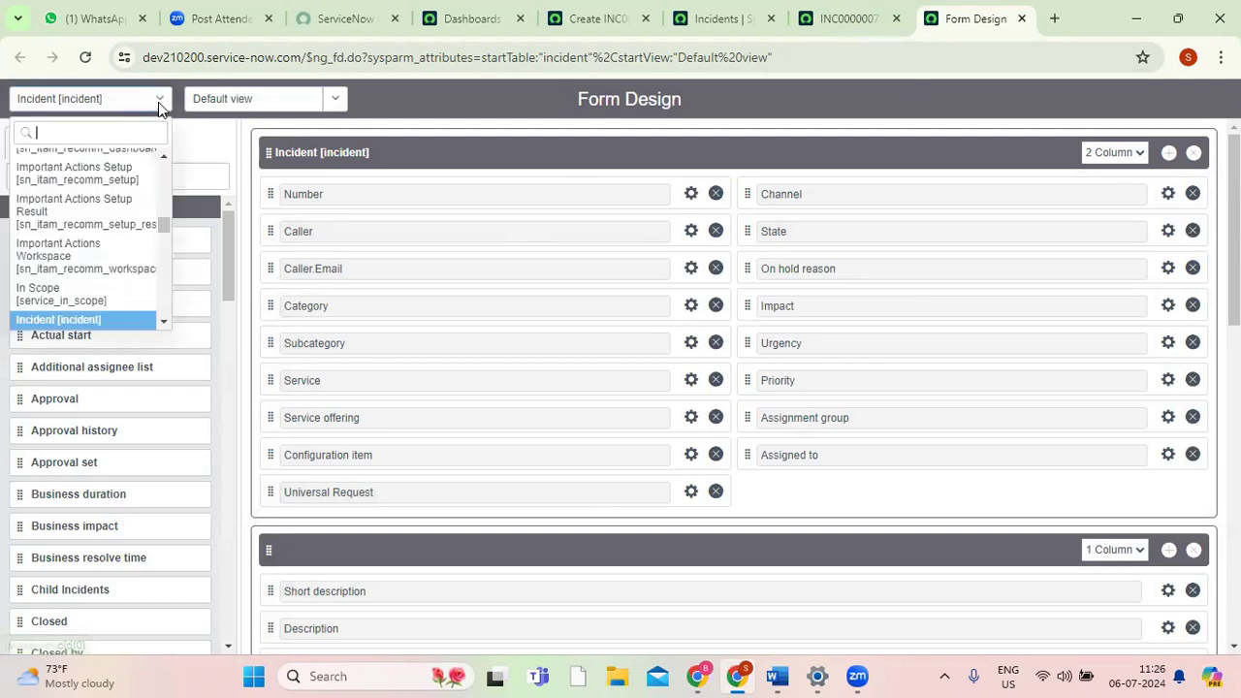
left_click_drag(162, 230, 162, 170)
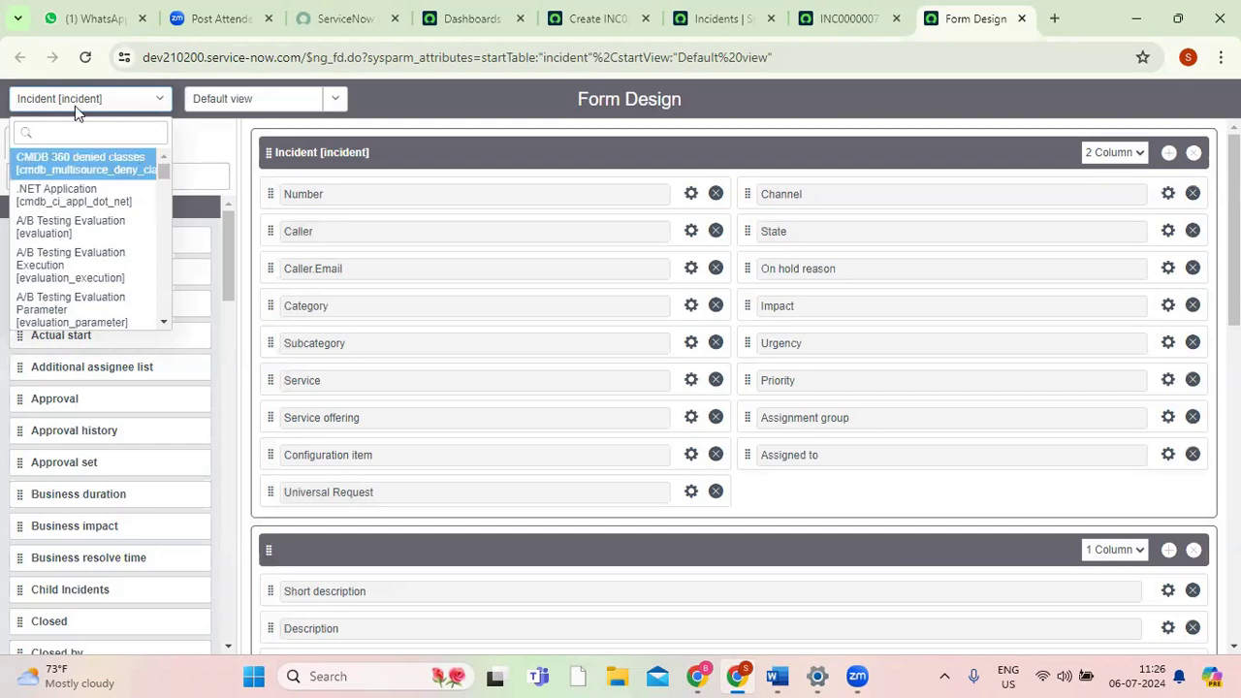
left_click(817, 19)
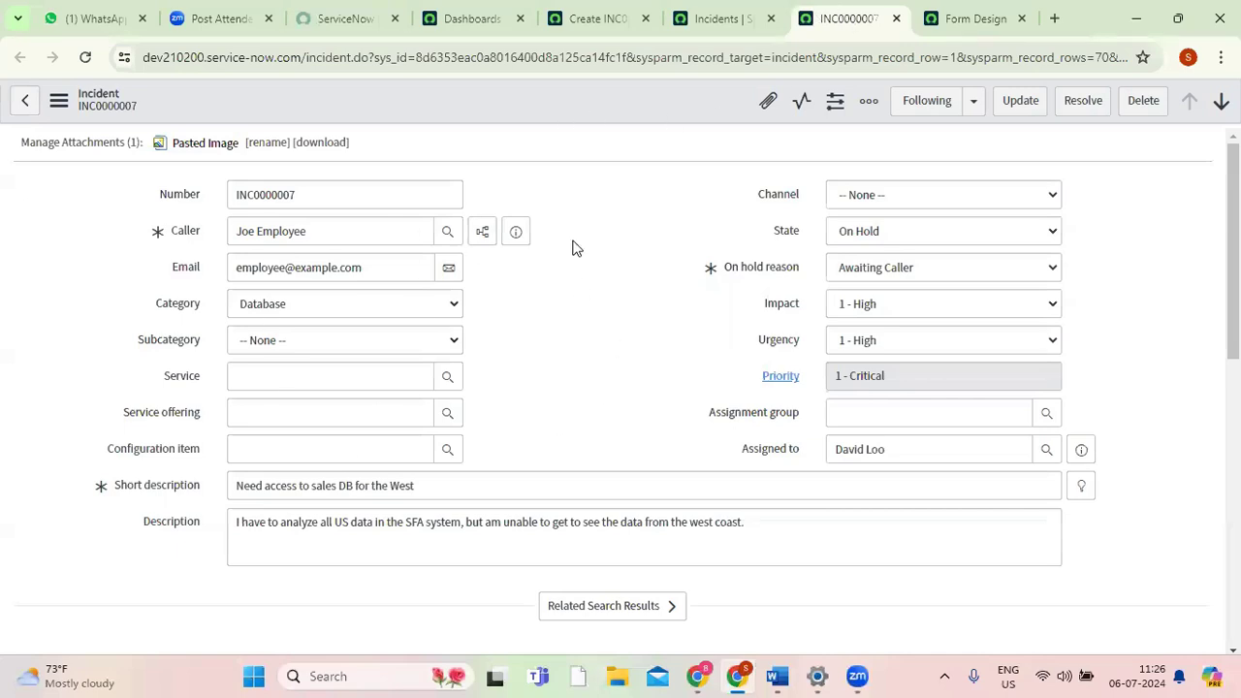
left_click(960, 19)
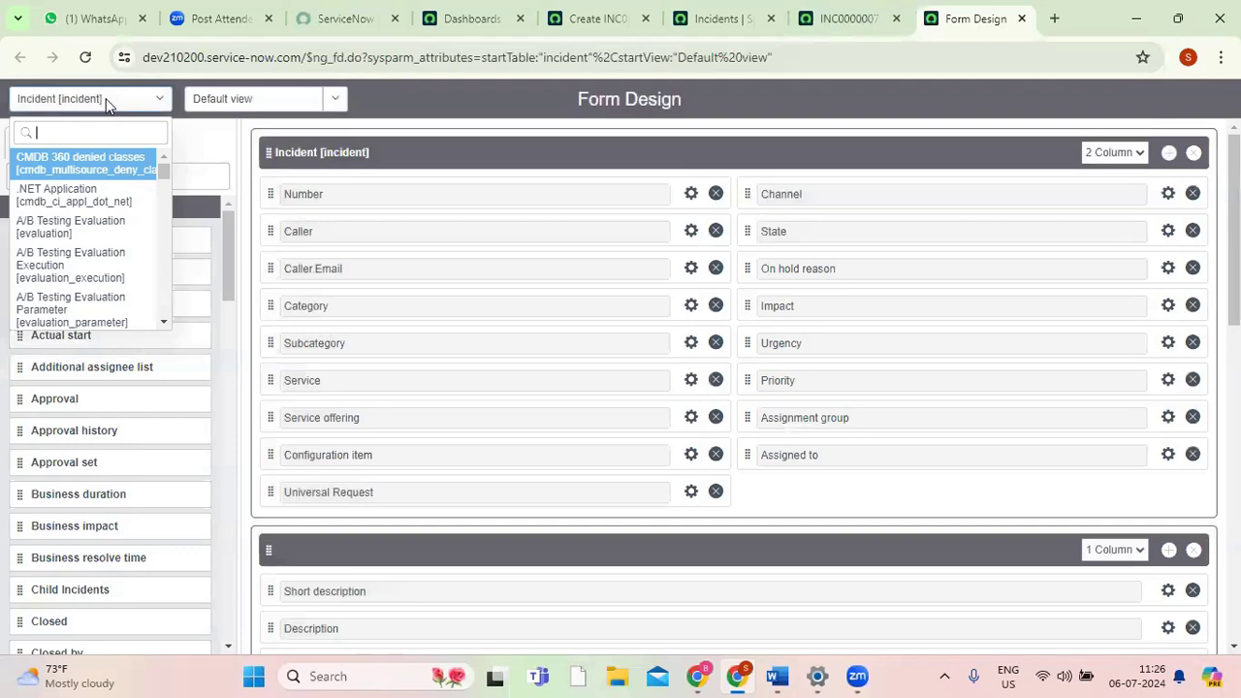
left_click(220, 137)
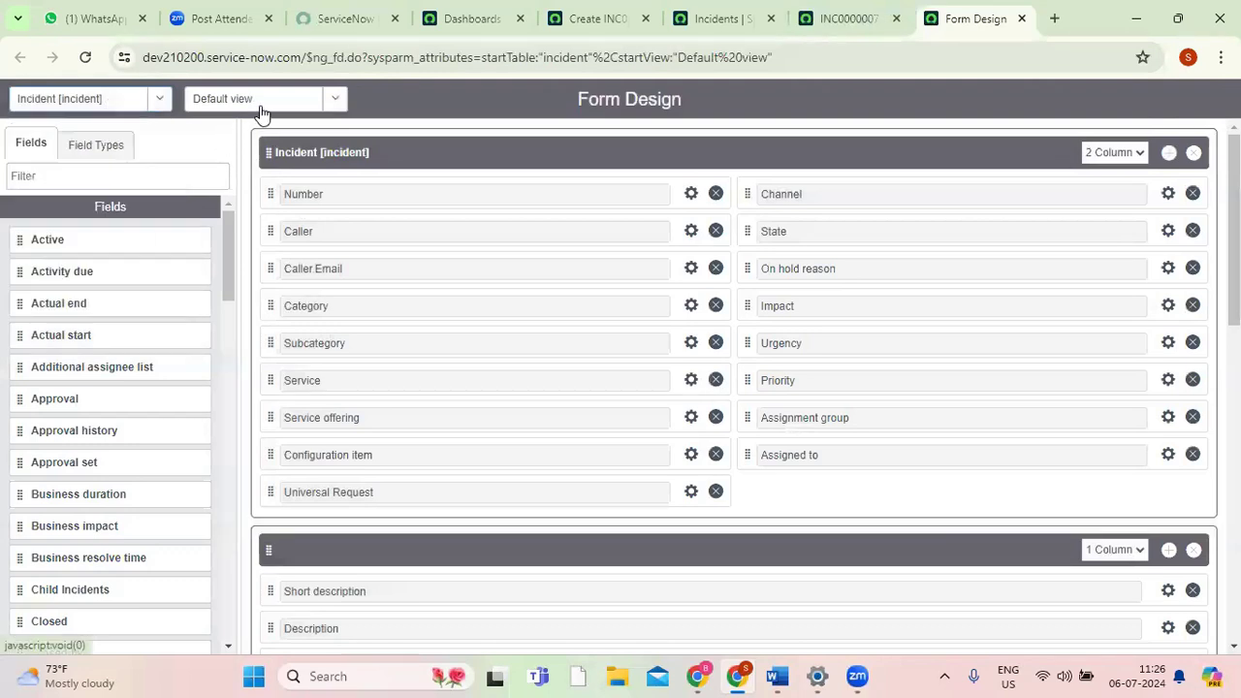
Look through the incident form's available views, keeping Default view selected, and check the INC0000007 record for comparison.
left_click(335, 101)
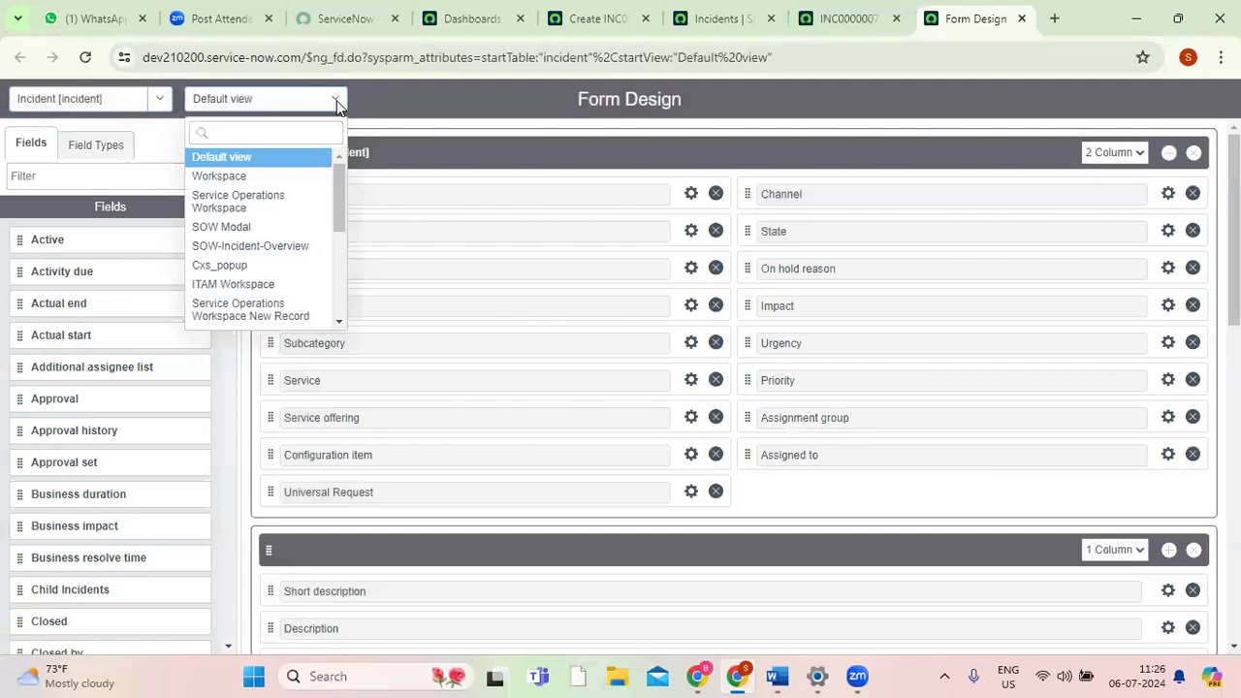
left_click_drag(338, 194, 335, 168)
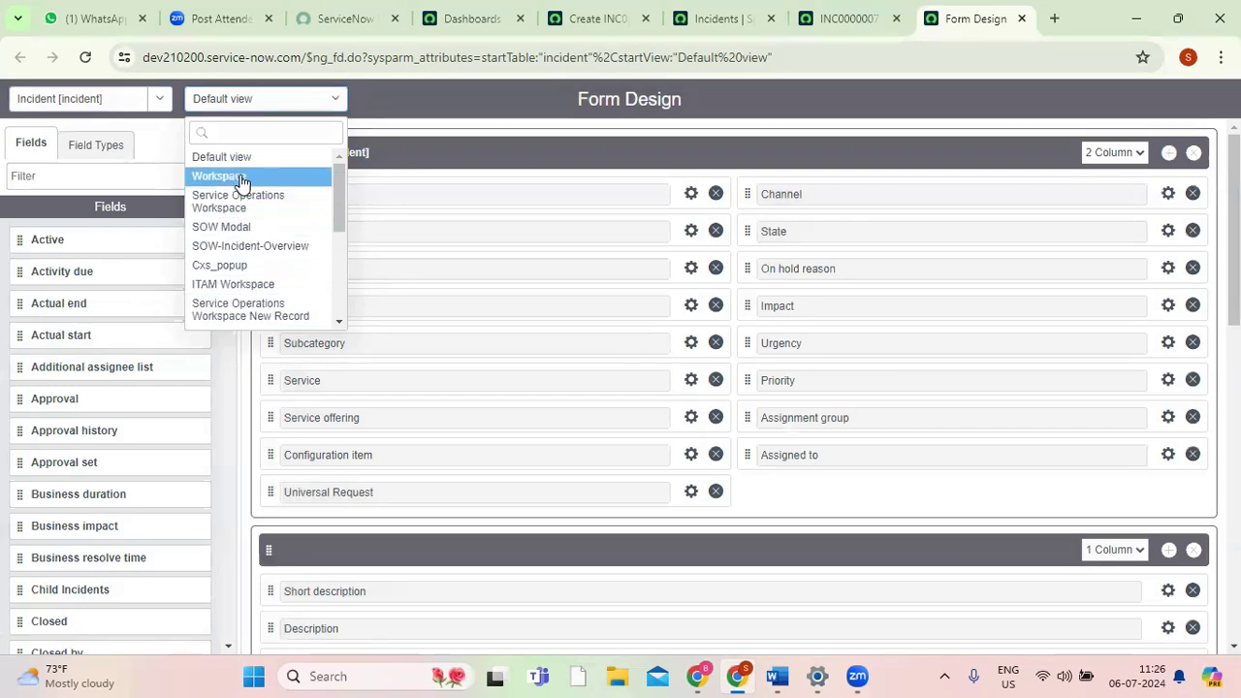
left_click_drag(340, 202, 340, 258)
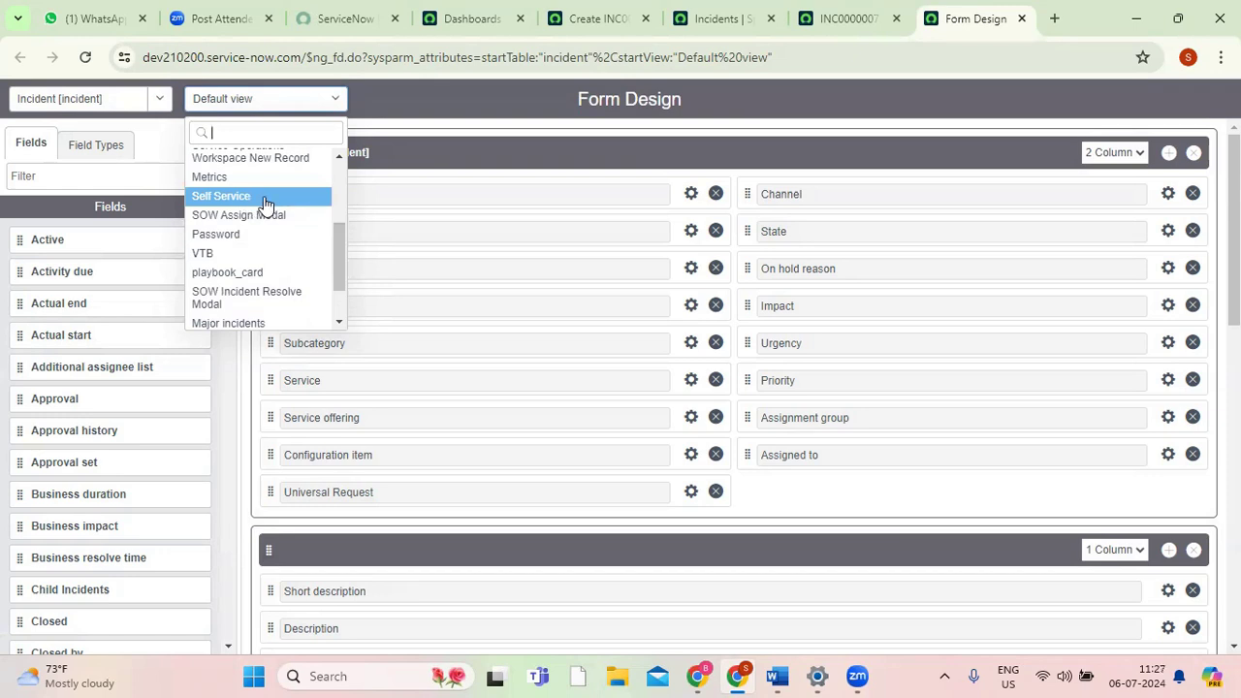
left_click_drag(338, 233, 336, 162)
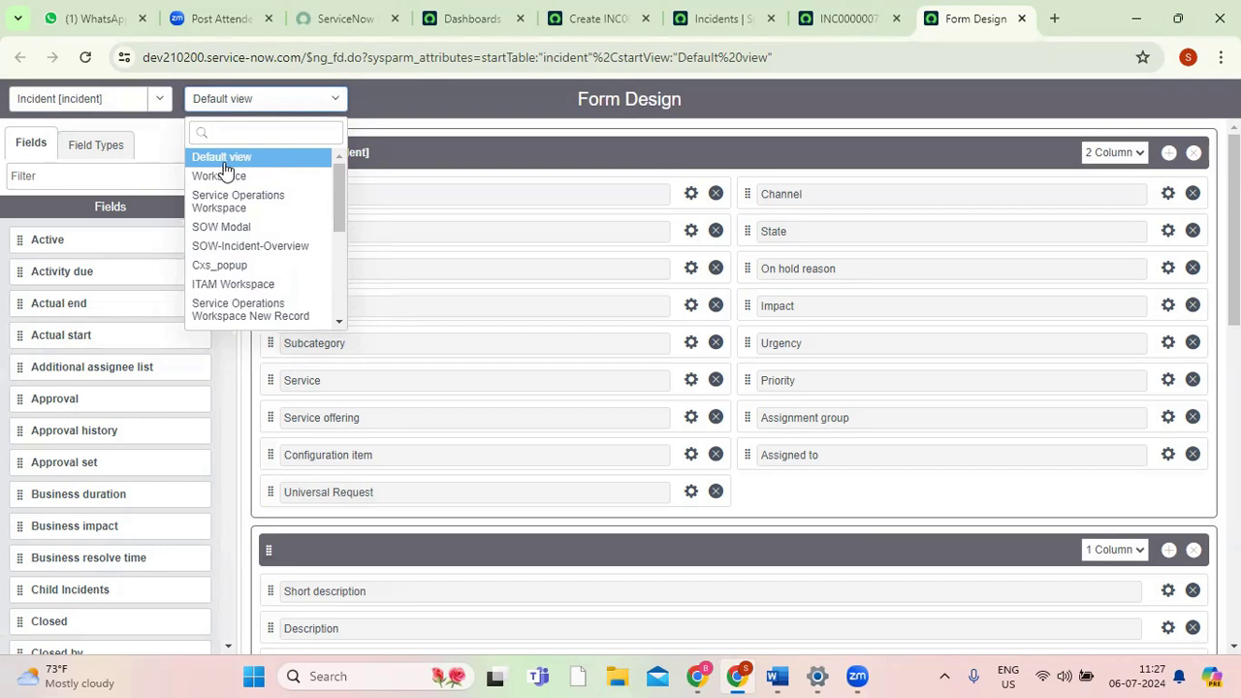
left_click_drag(332, 187, 334, 235)
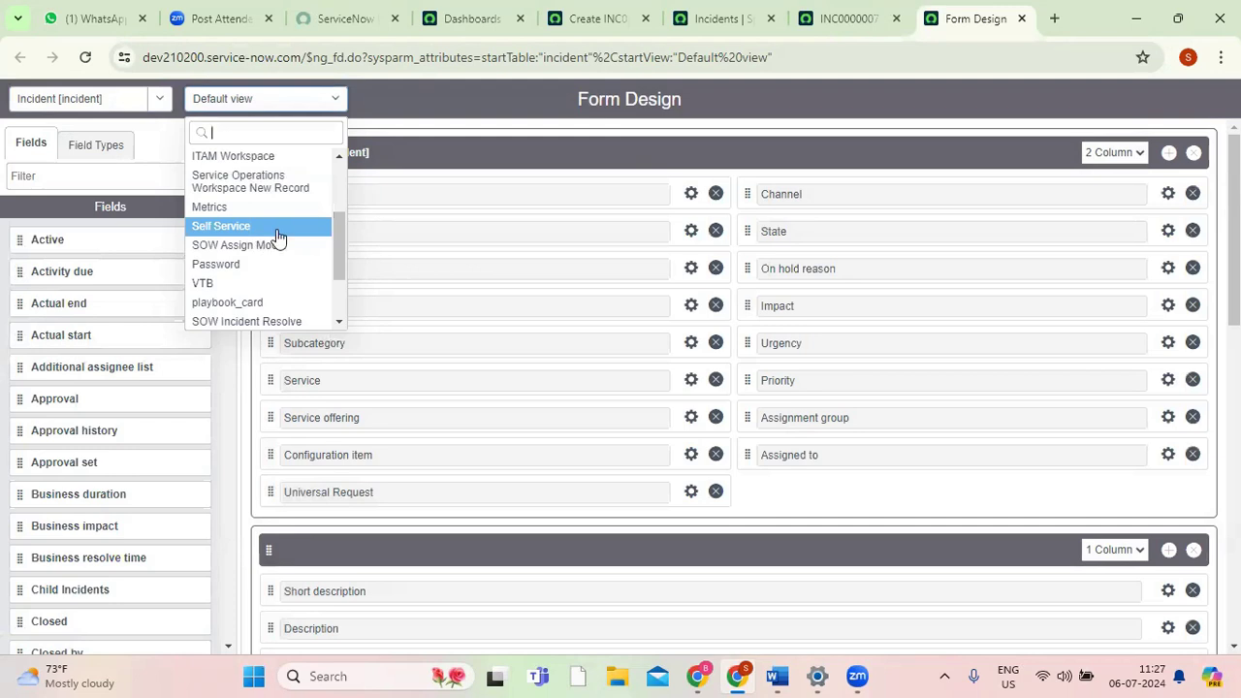
left_click_drag(340, 252, 334, 165)
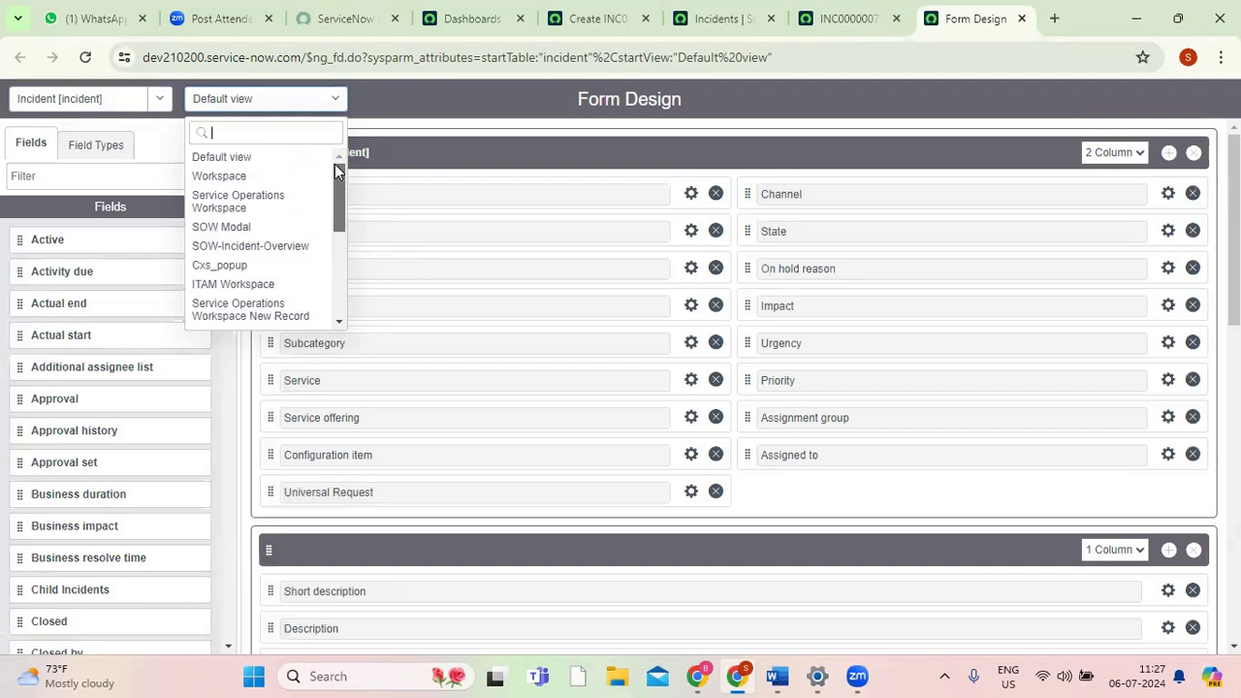
left_click(238, 157)
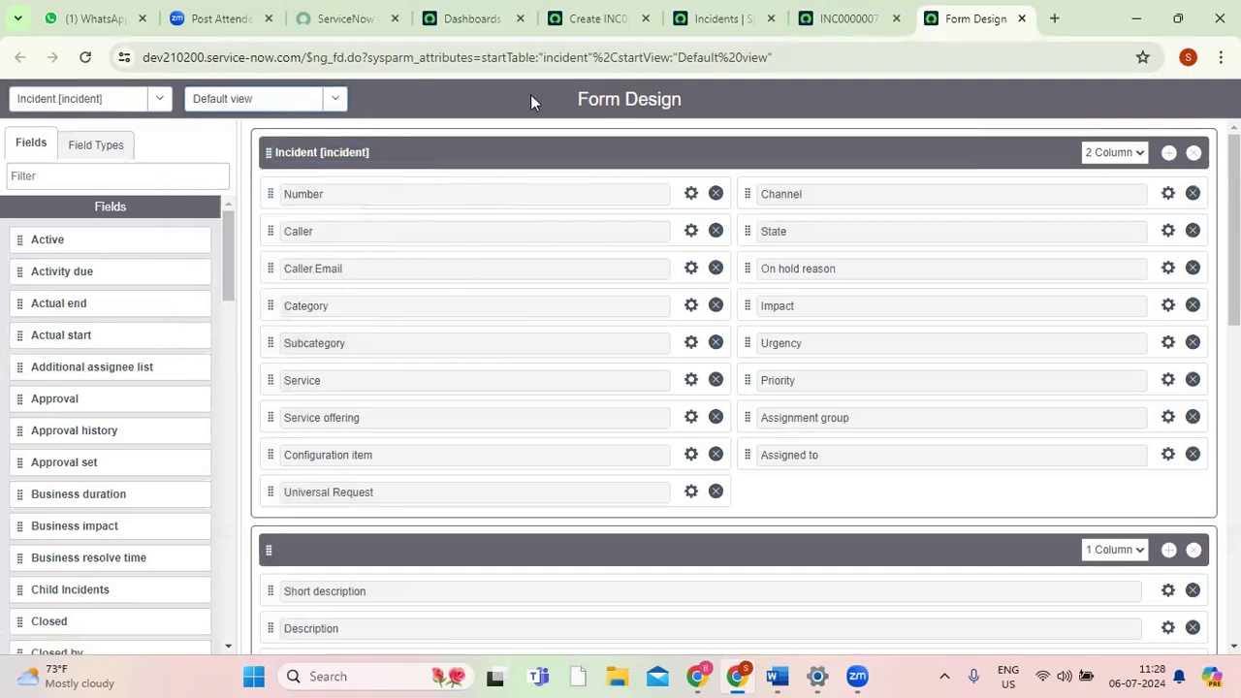
left_click(821, 19)
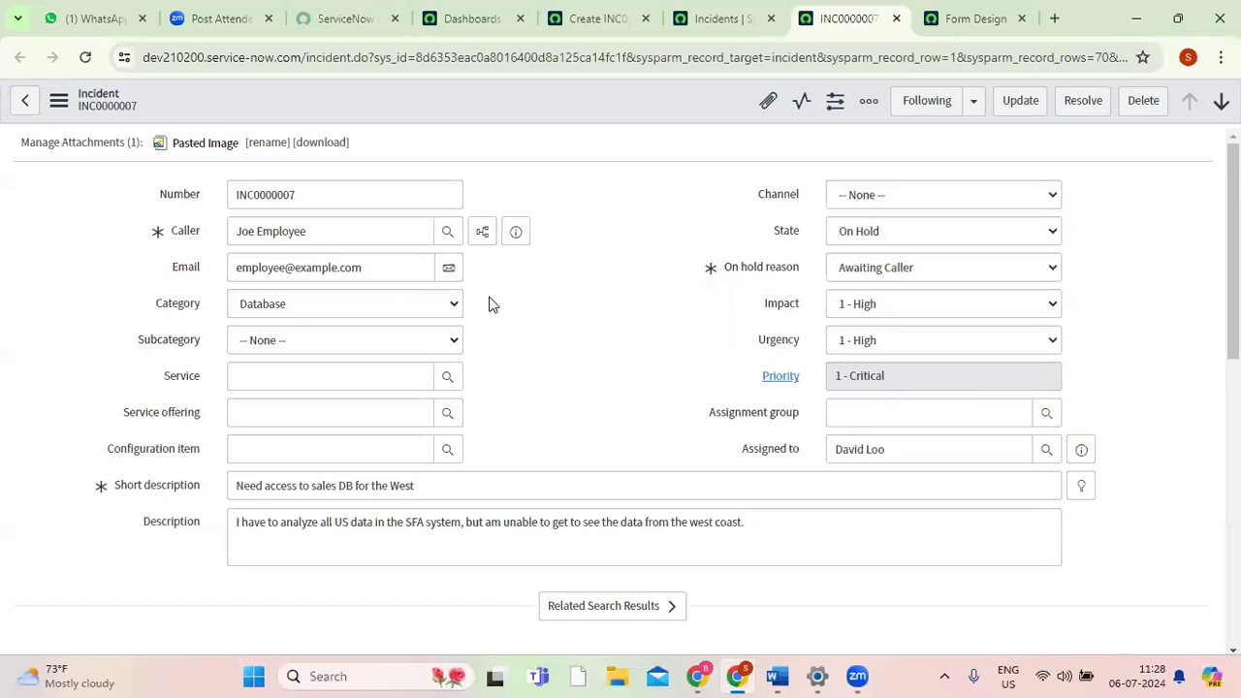
left_click(937, 21)
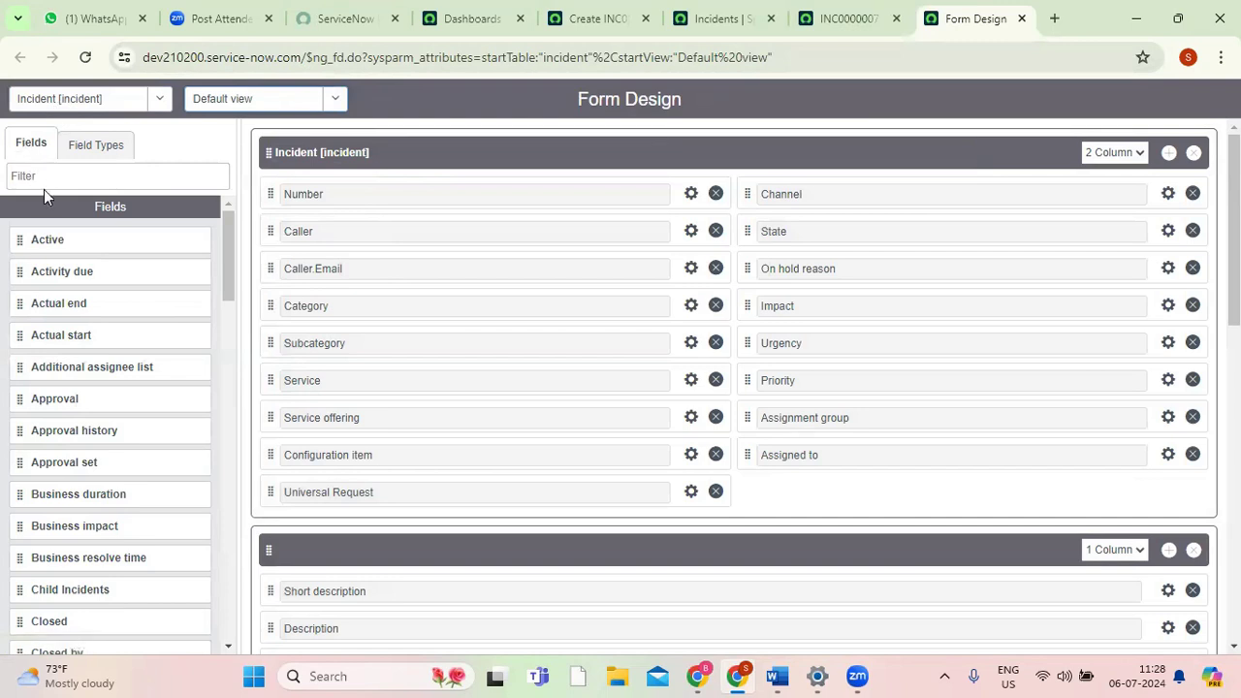
Add the Active field between Configuration item and Universal Request in the Incident section, and remove it again.
mouse_move(224, 259)
left_mouse_down()
mouse_move(243, 626)
mouse_move(215, 245)
left_mouse_up()
left_click_drag(125, 240, 466, 499)
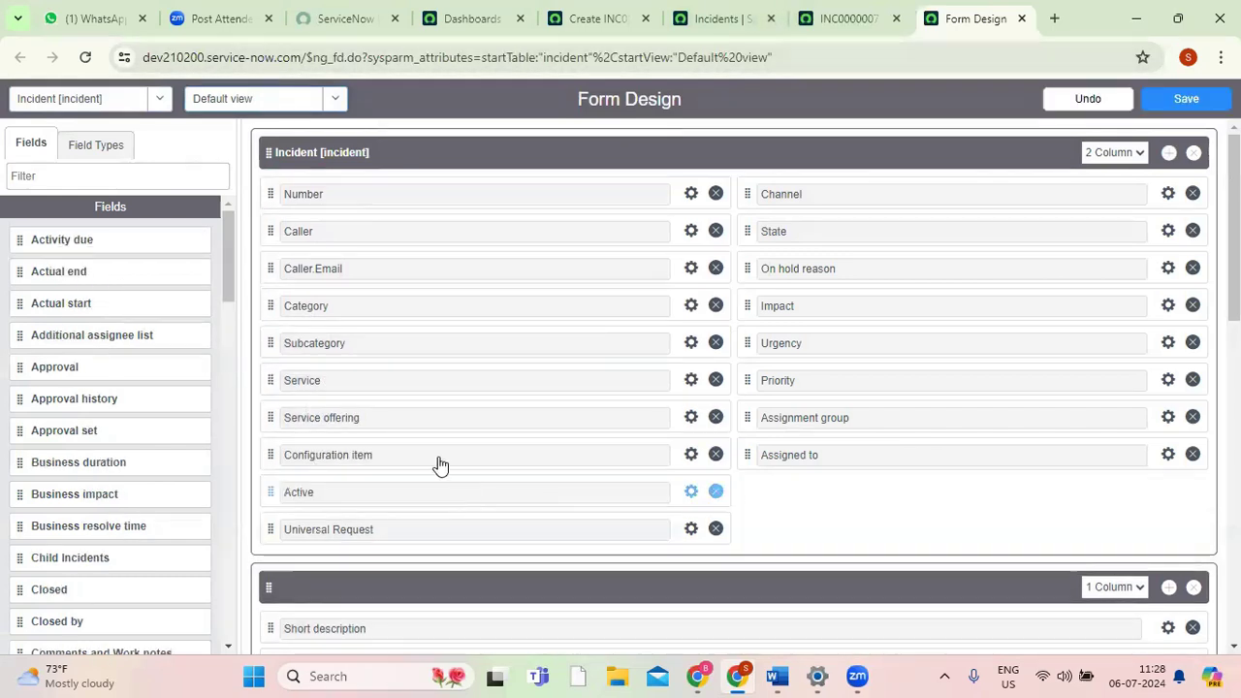
left_click(715, 492)
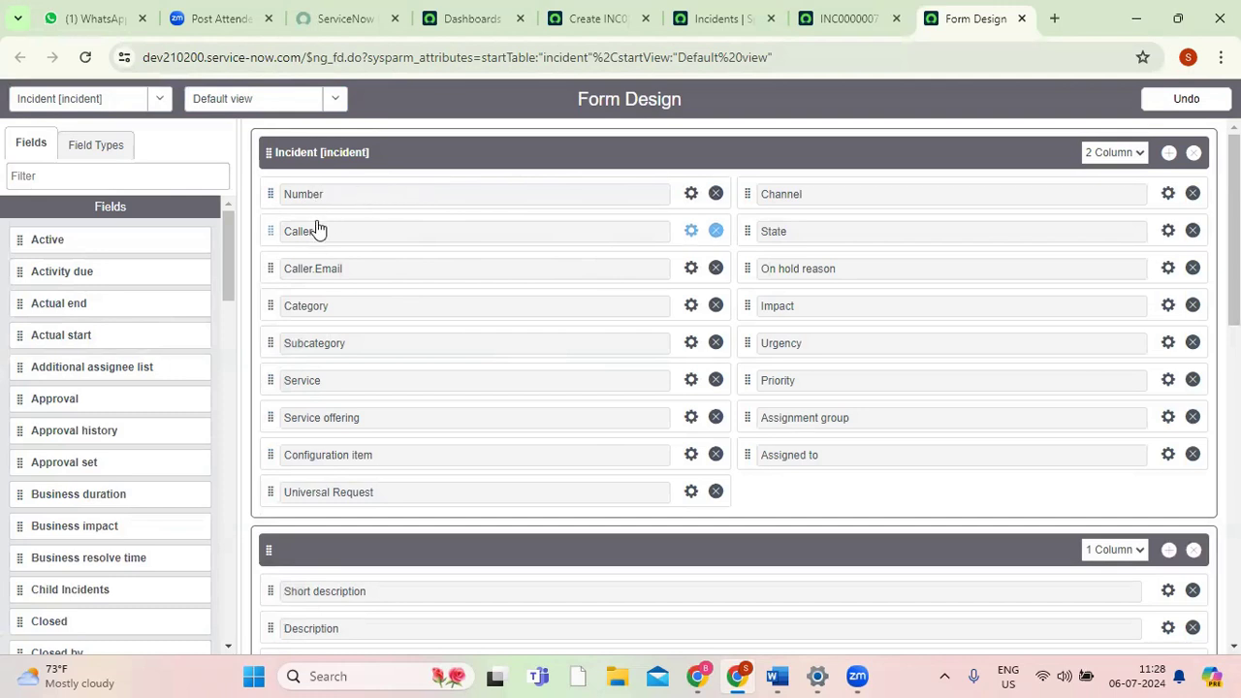
Remove the Caller.Email field from the Incident section, save the form design and check the INC0000007 record.
left_click(717, 273)
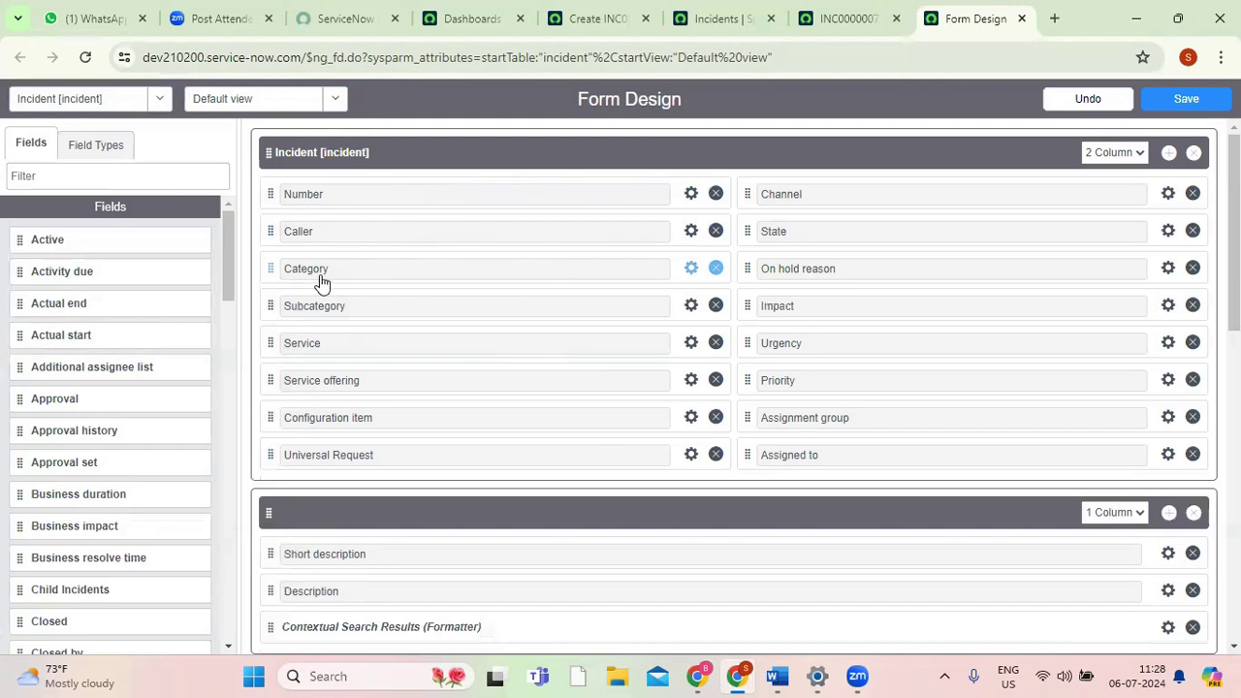
left_click(1187, 99)
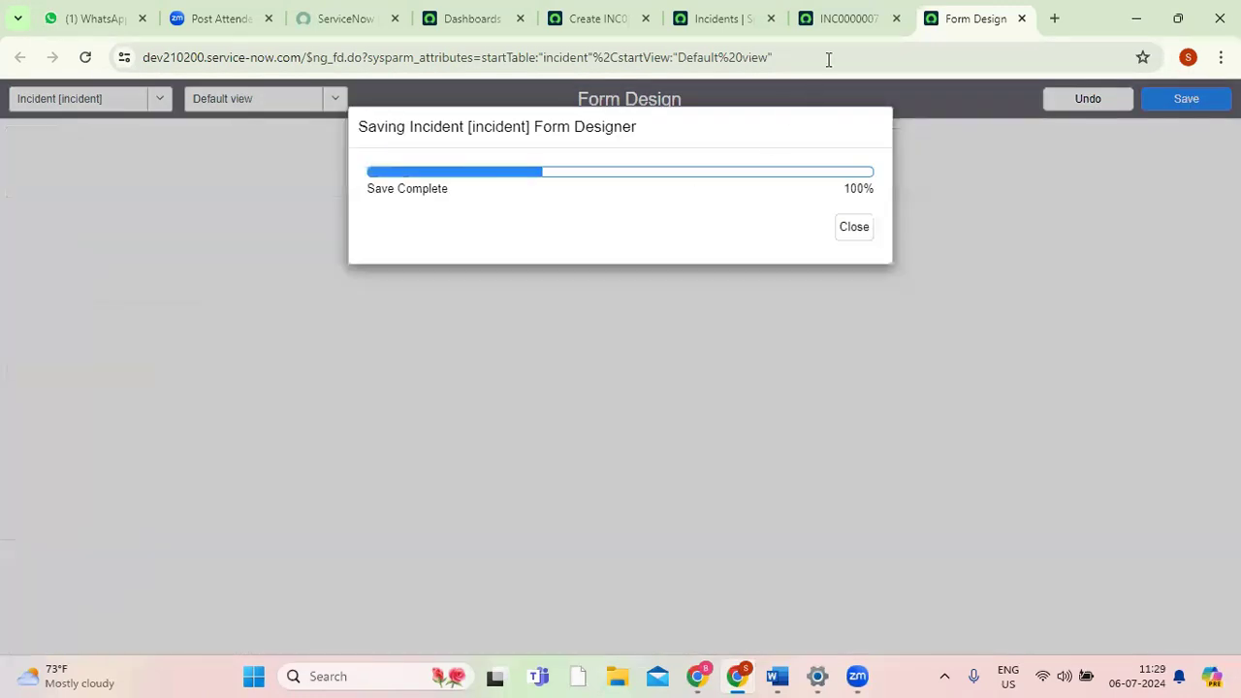
left_click(842, 18)
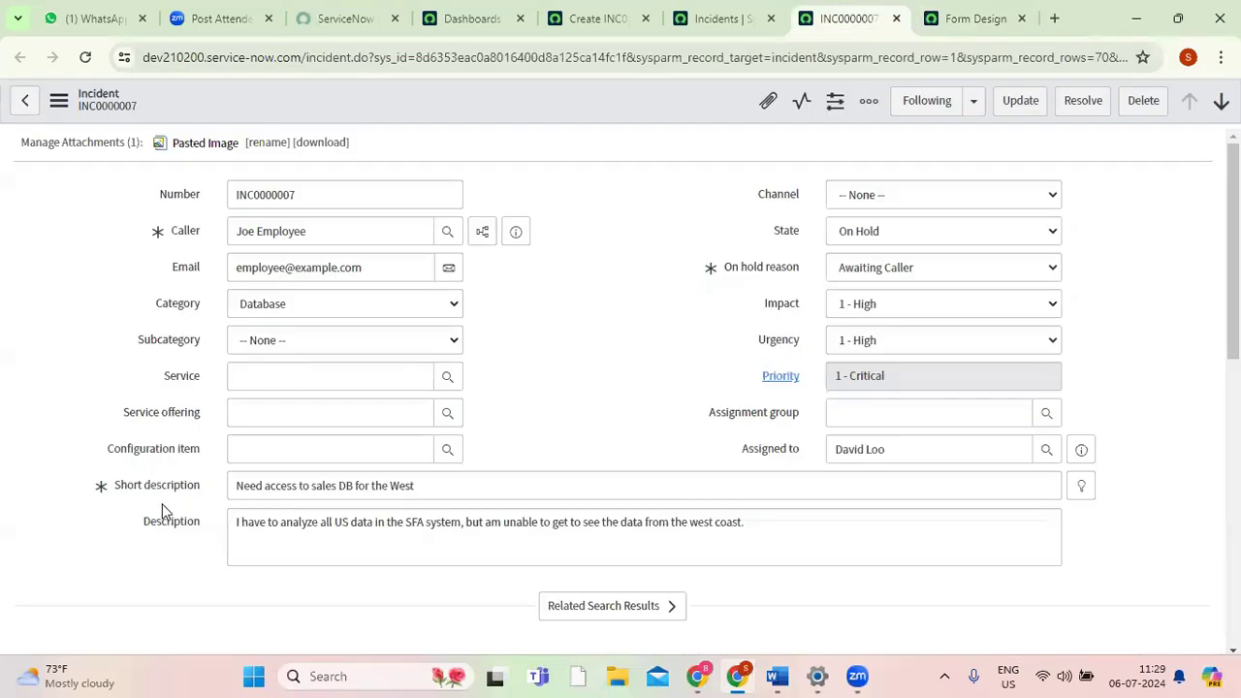
left_click(958, 20)
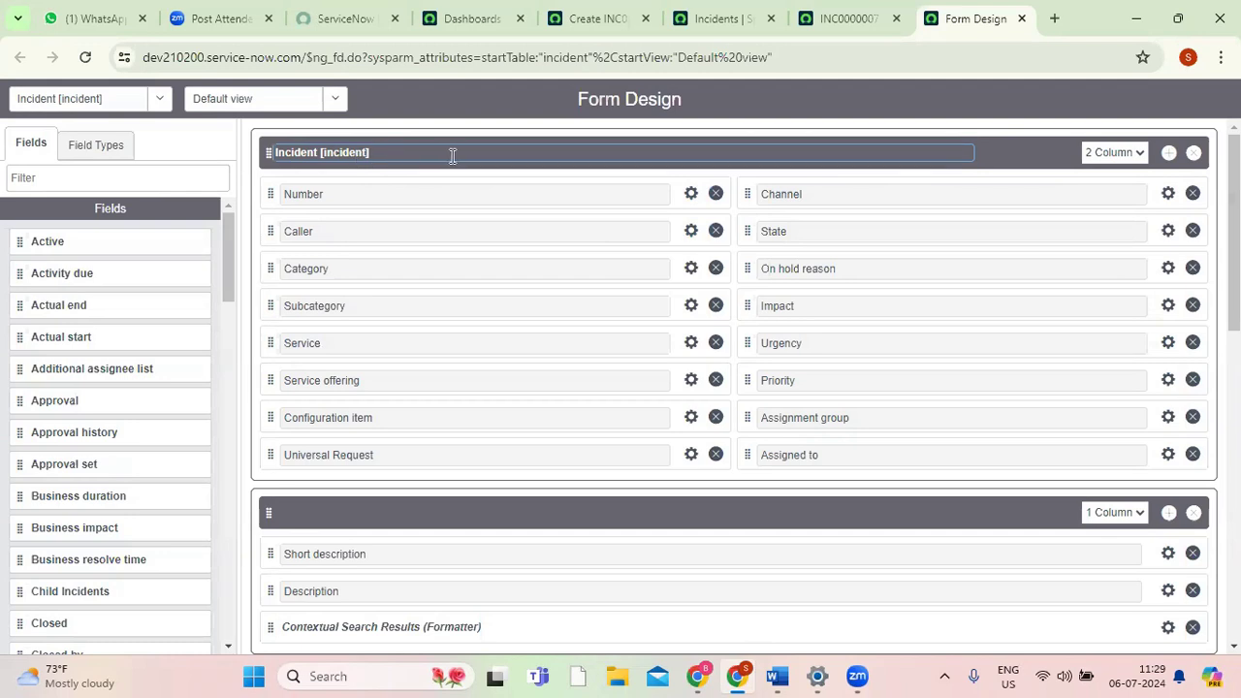
Review the Incident section's column options, keeping 2 Column, and compare the layout with the INC0000007 record.
left_click(1115, 155)
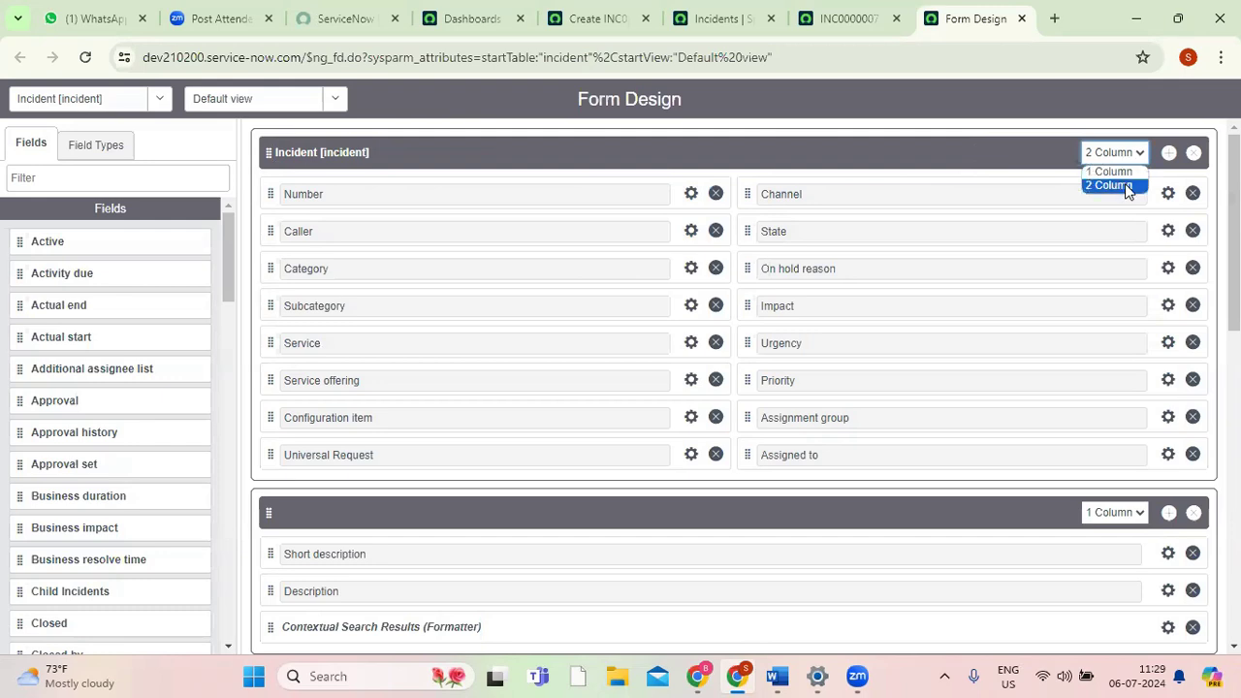
left_click(1124, 184)
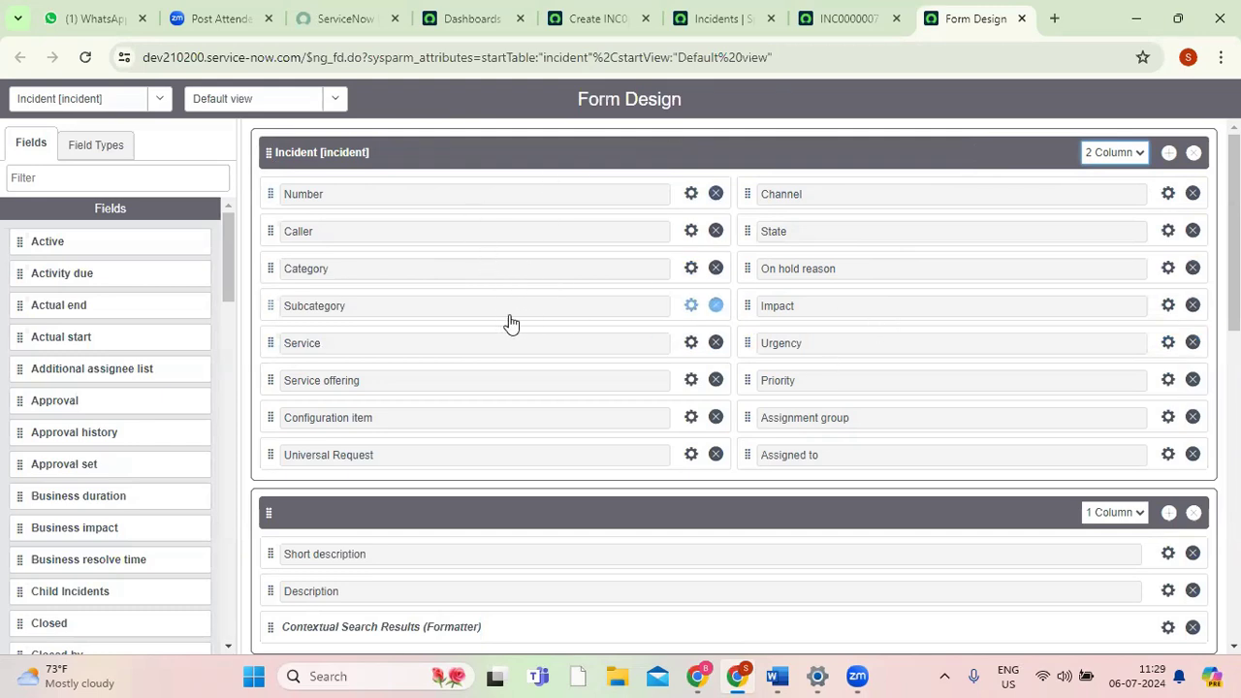
left_click(834, 19)
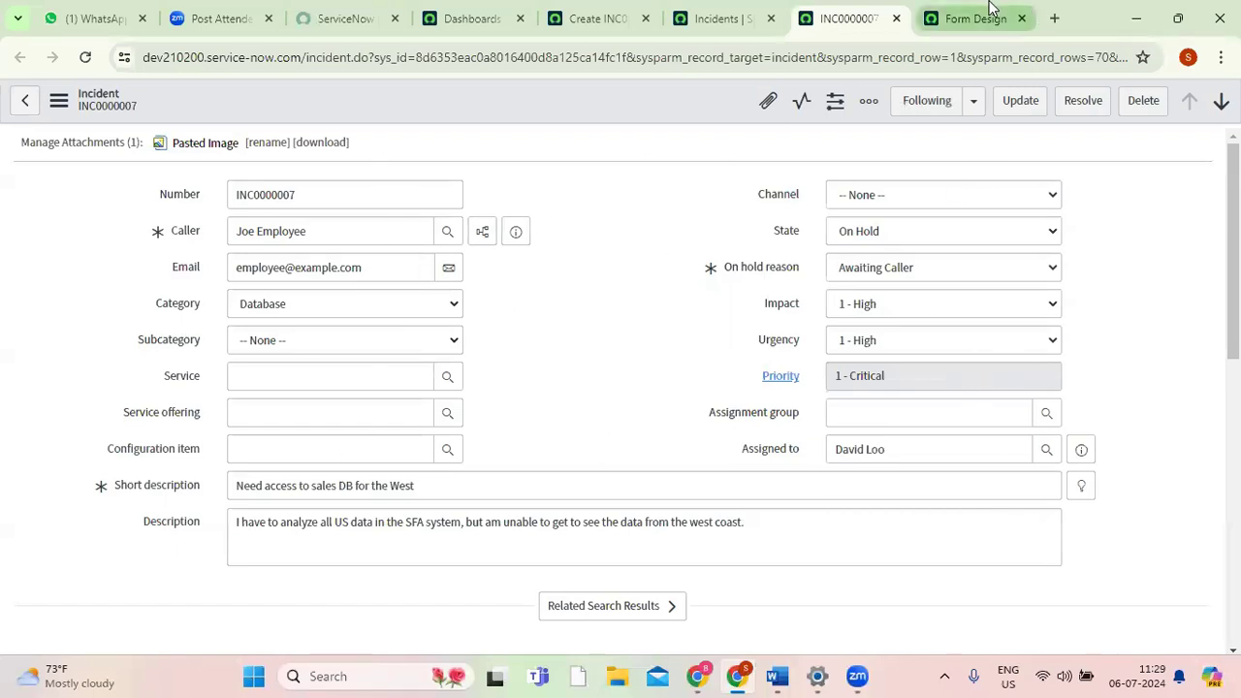
left_click(975, 19)
Compare the one-column section containing Short description and Description with those fields on the INC0000007 record.
scroll(451, 466, "down", 3)
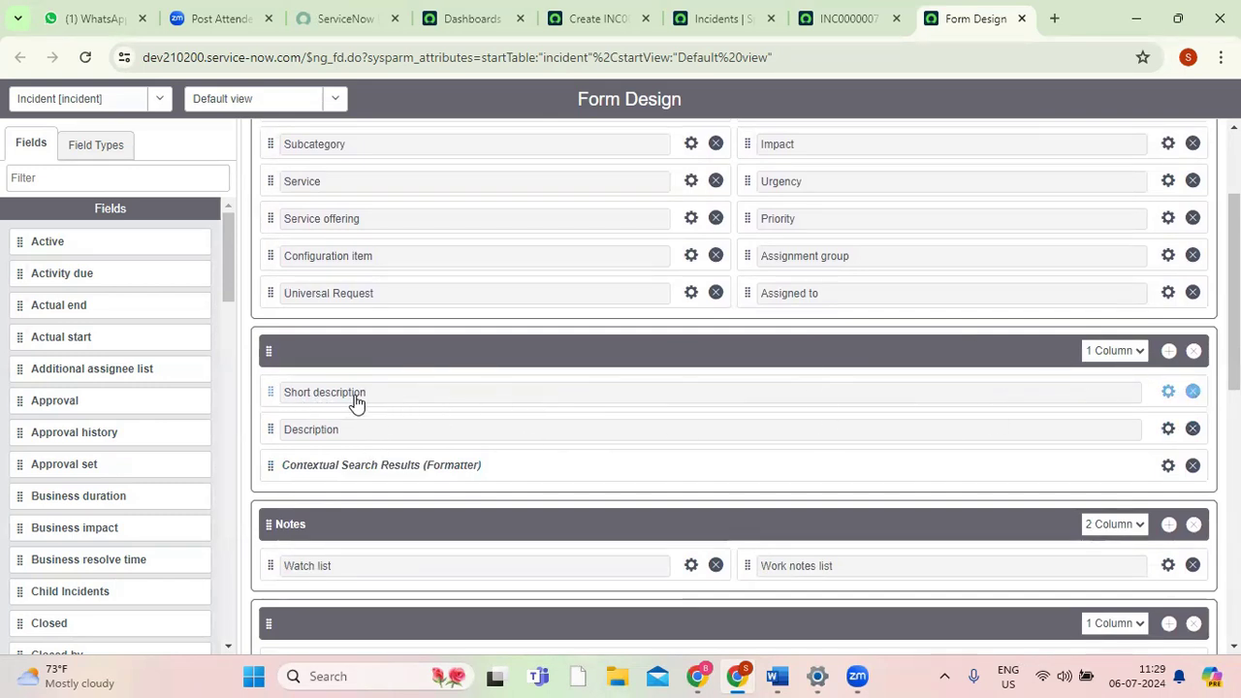
left_click(843, 19)
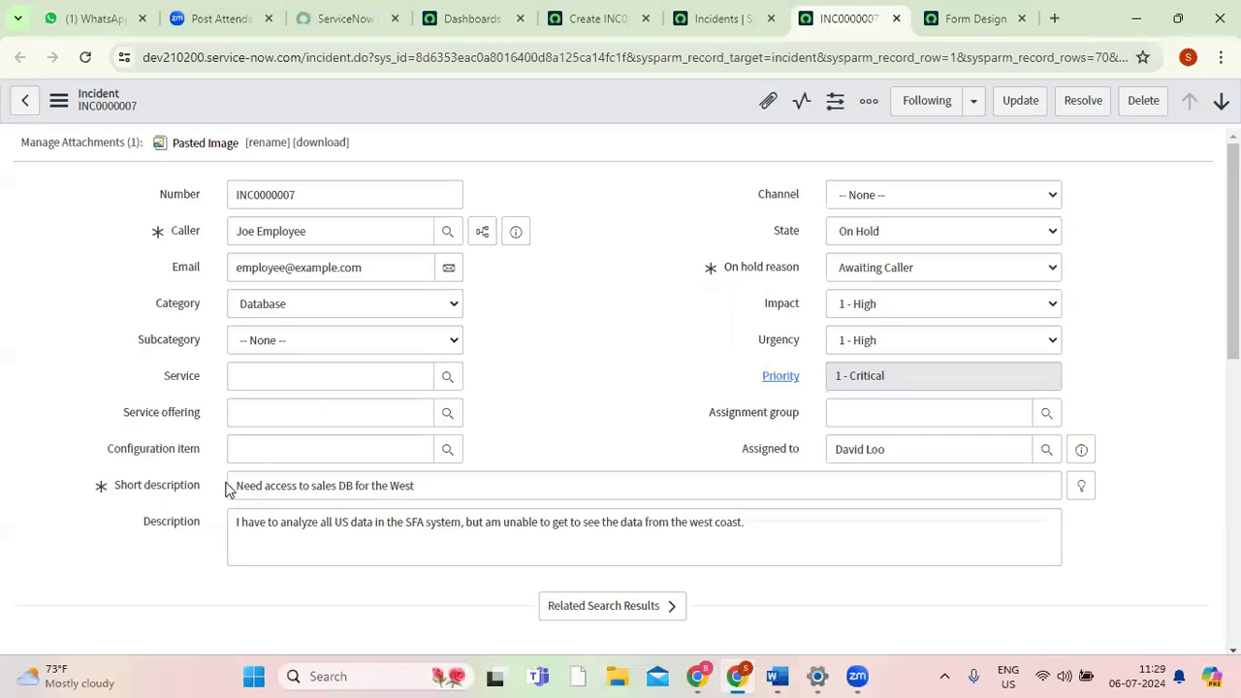
left_click_drag(241, 484, 446, 488)
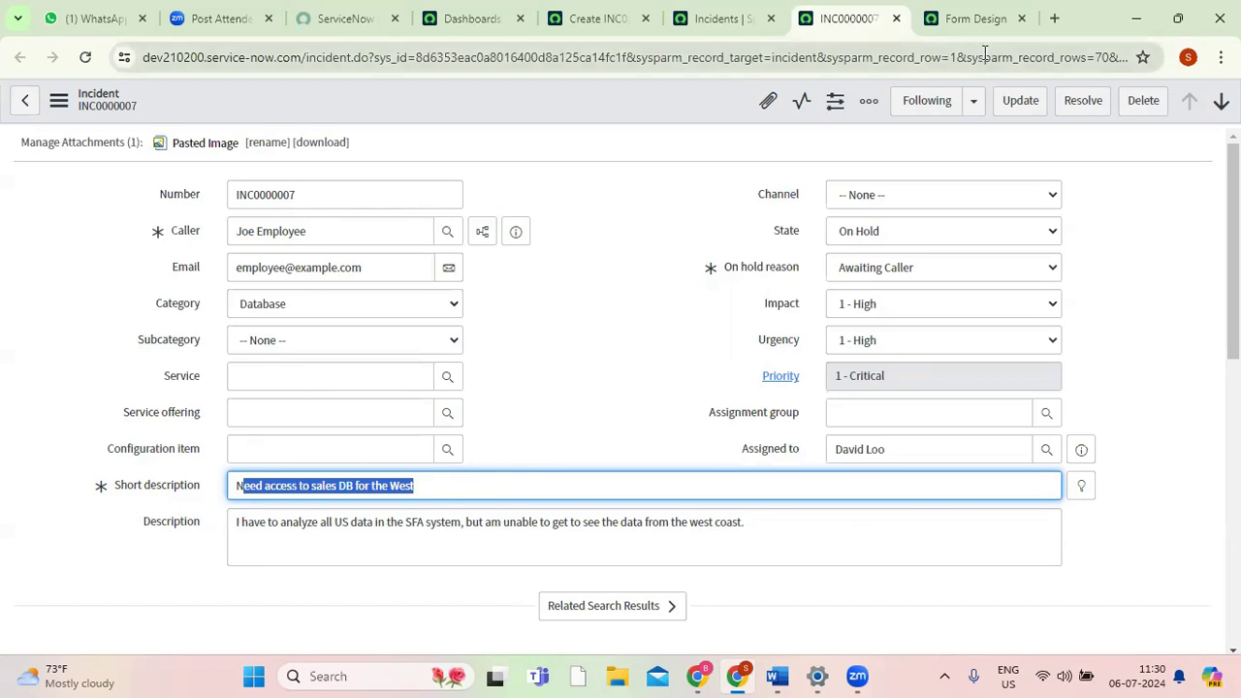
left_click(982, 19)
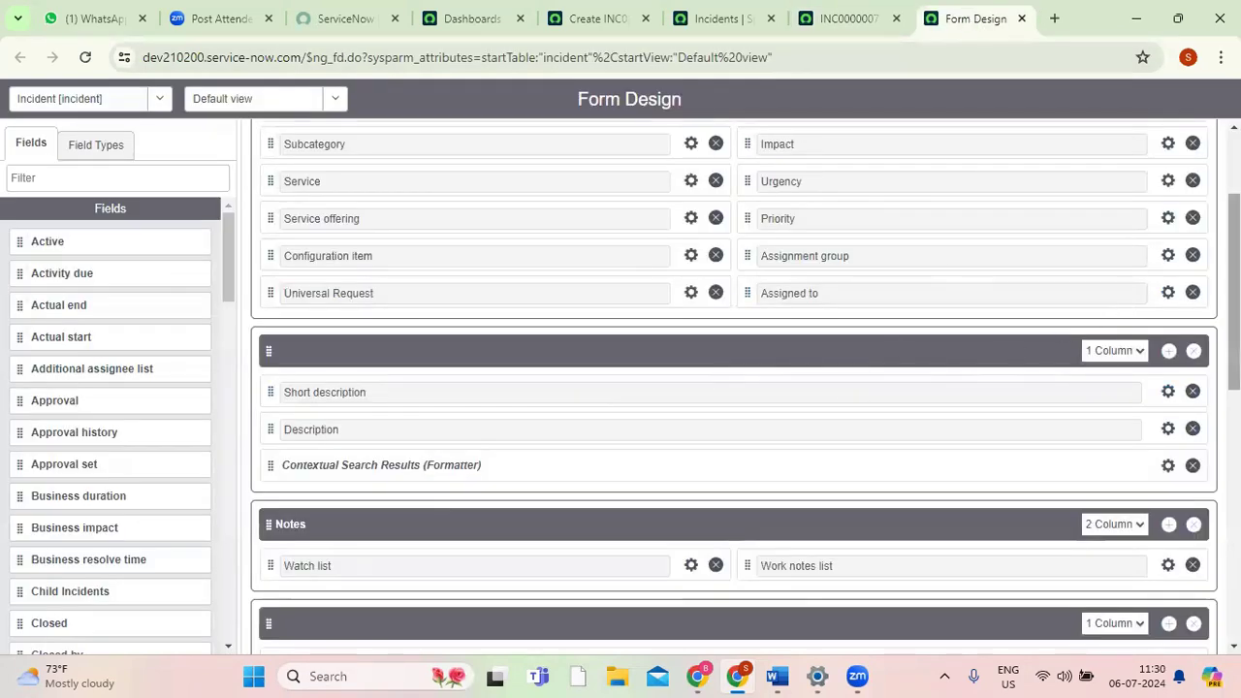
Compare the Notes and comments sections in Form Design with the lower part of the INC0000007 record.
scroll(1231, 291, "down", 2)
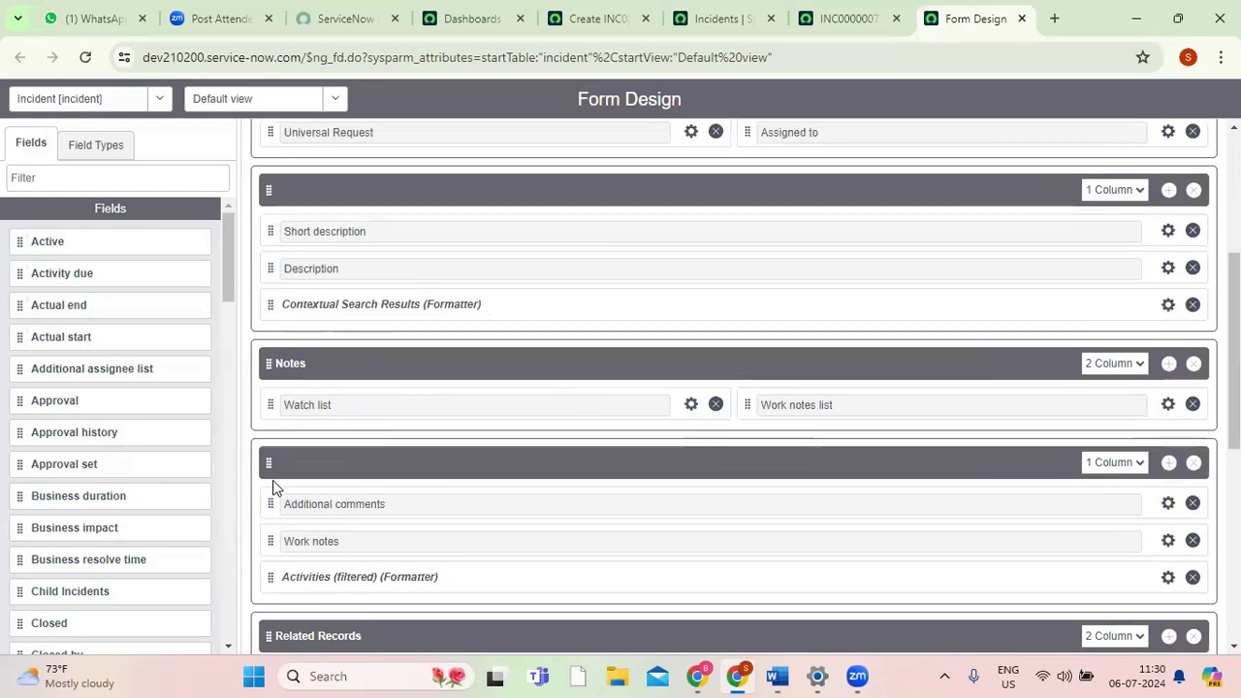
left_click(848, 10)
left_click_drag(1233, 261, 1233, 419)
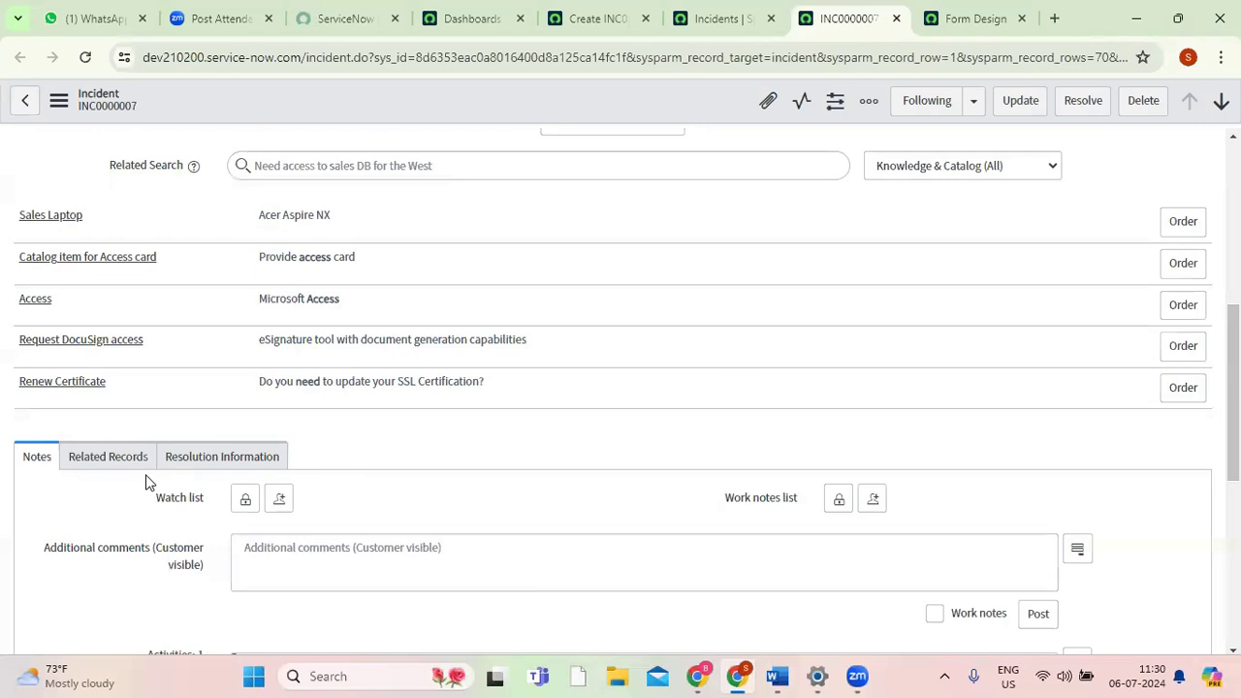
left_click_drag(1233, 426, 1233, 594)
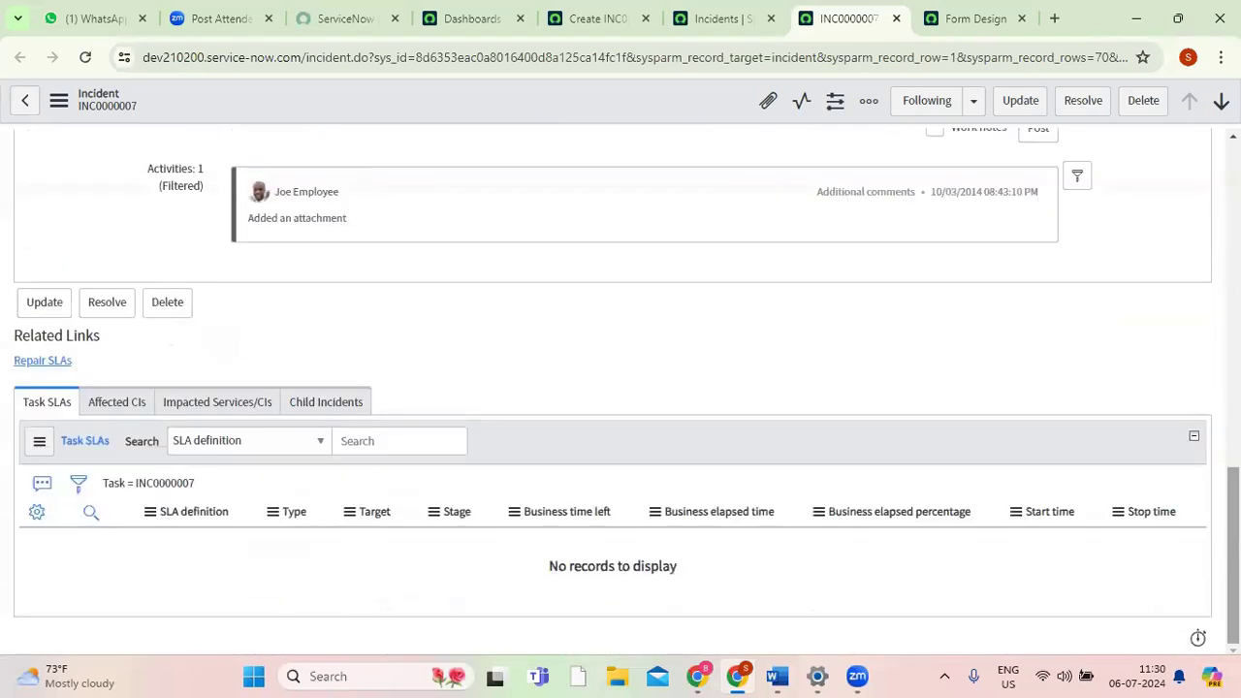
left_click(979, 19)
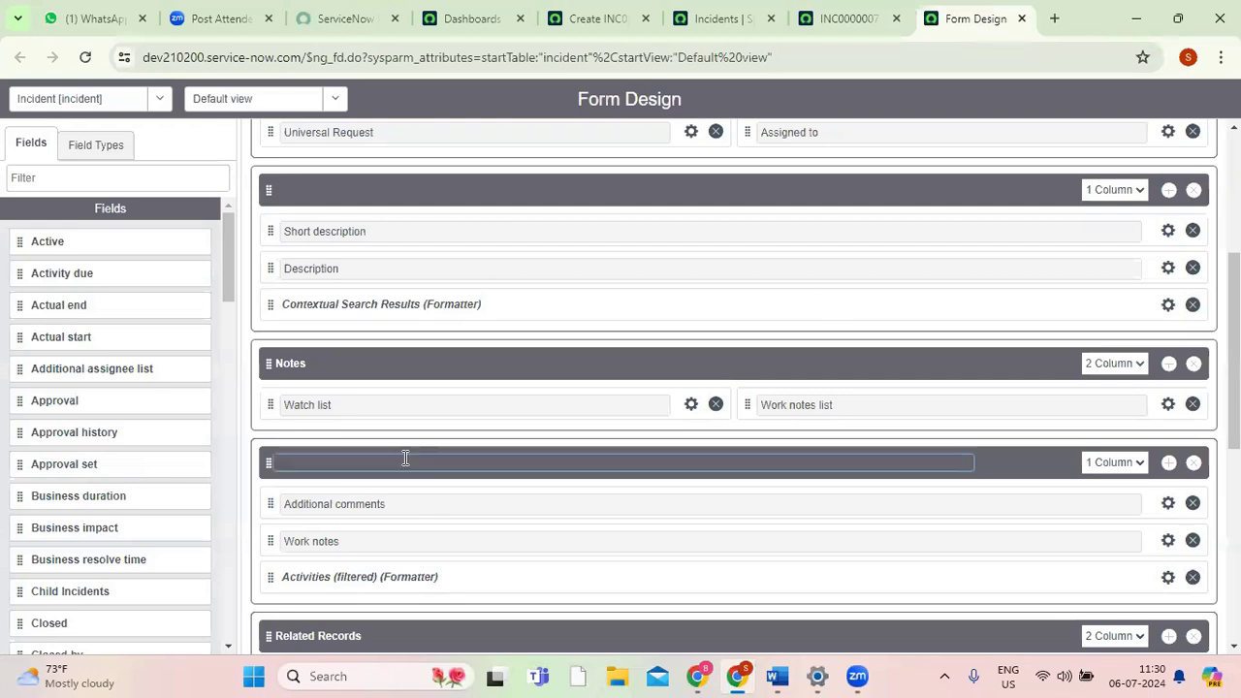
Add a new section below Resolution Information and set it to 1 Column.
left_click_drag(1234, 351, 1233, 526)
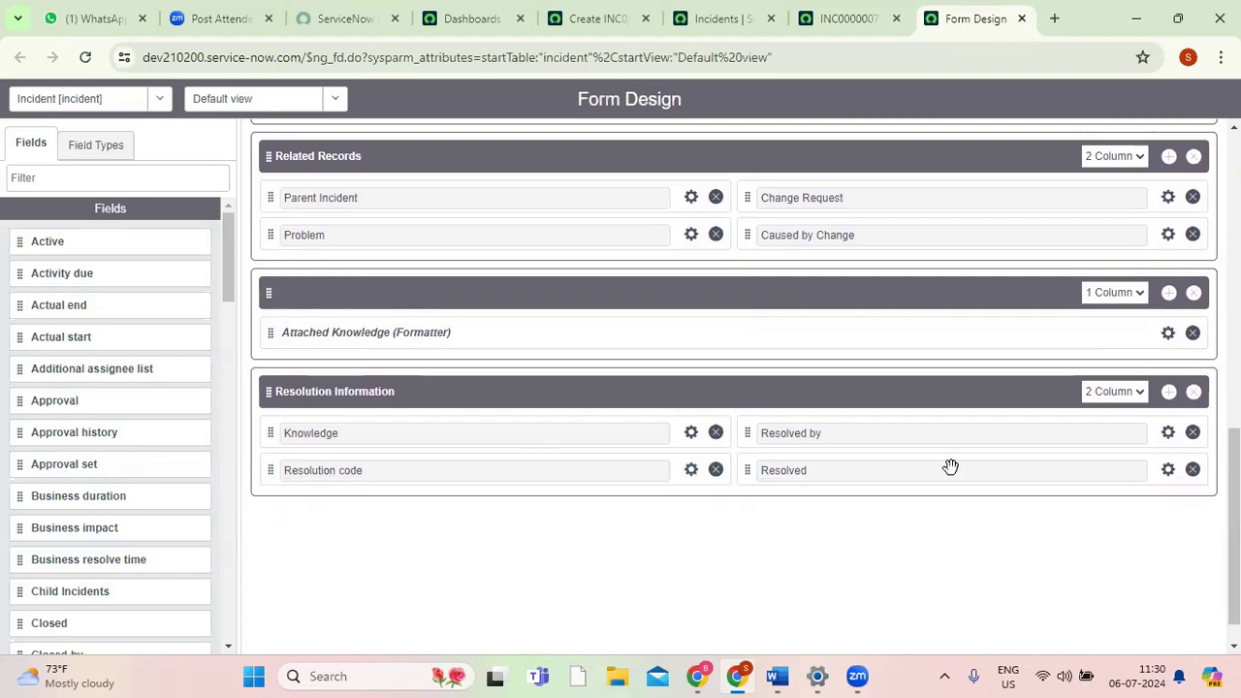
left_click(1170, 396)
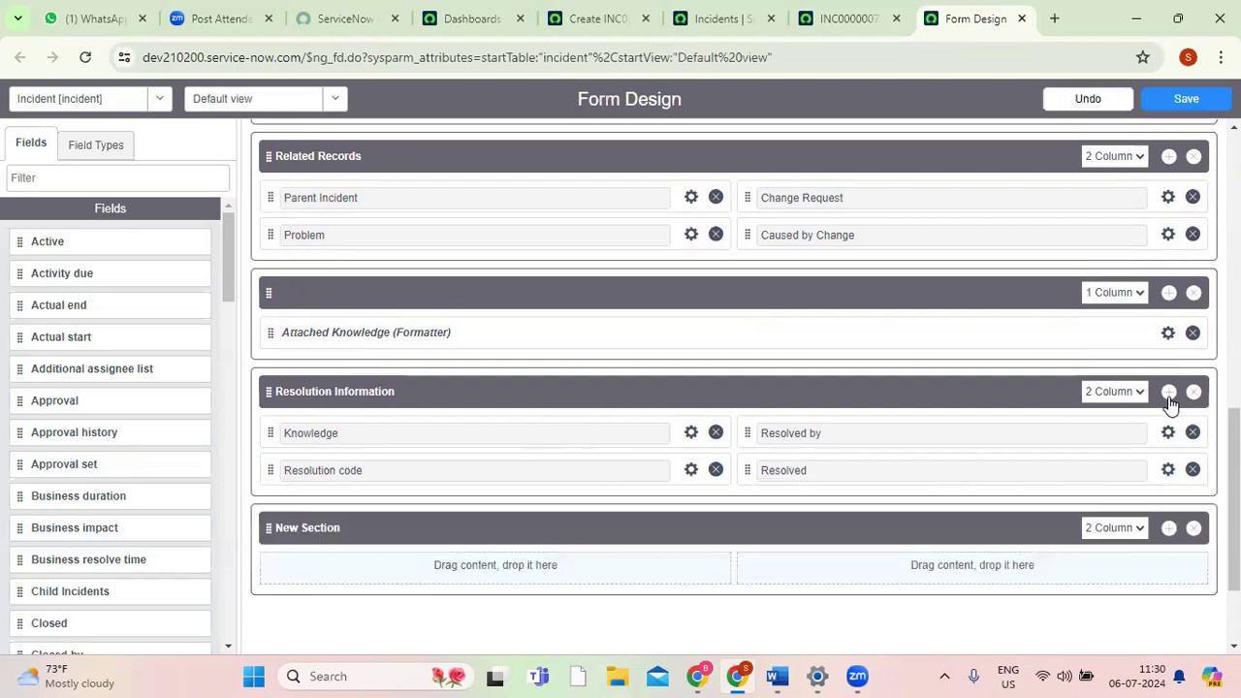
left_click(308, 529)
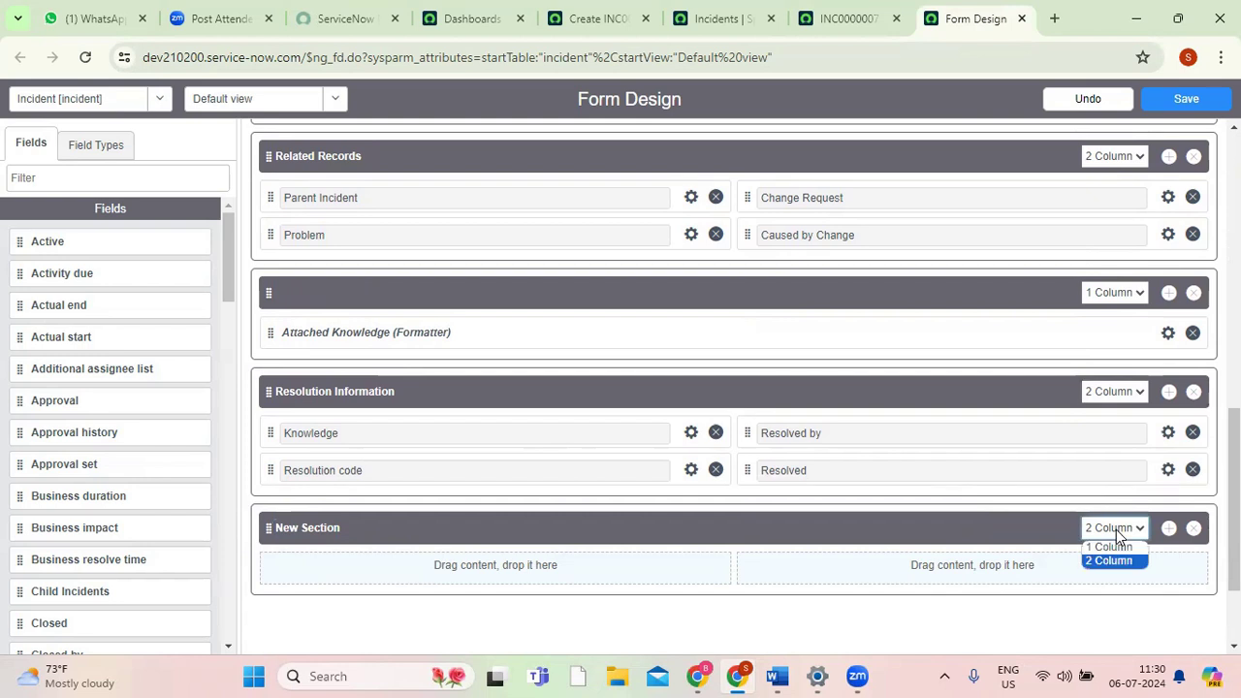
left_click(1110, 548)
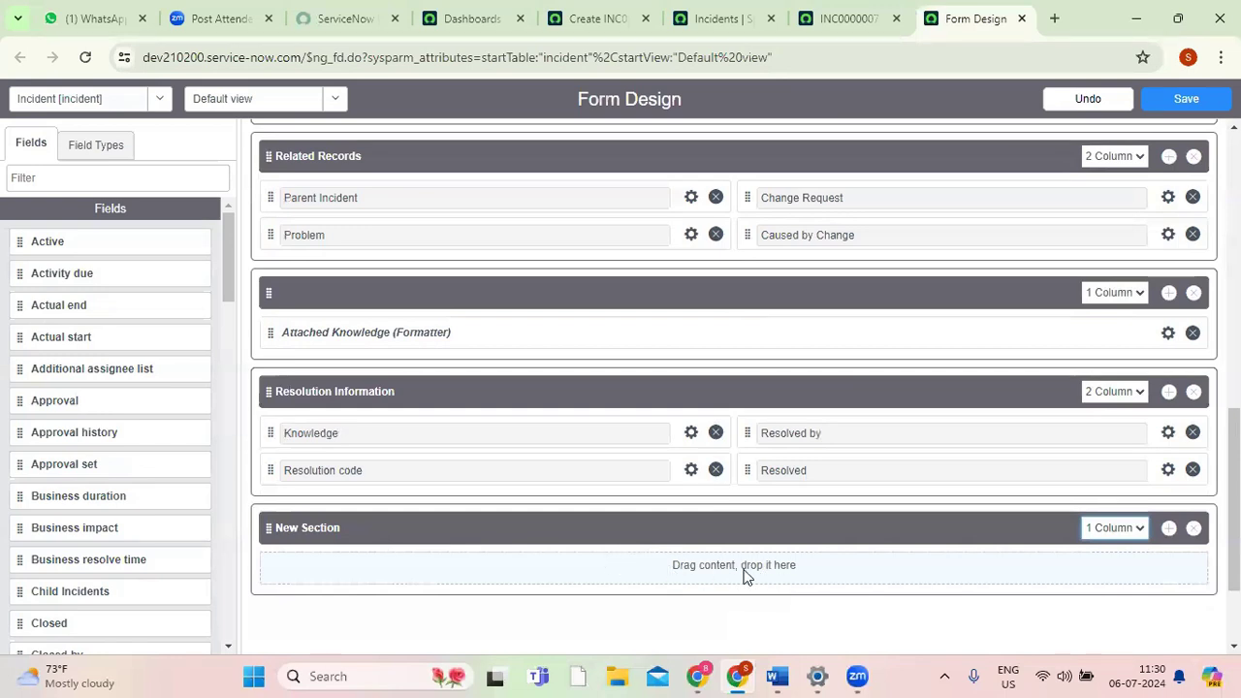
Rename the new section to Performance, change the name to schedule, and set its layout to 2 Column.
left_click(290, 529)
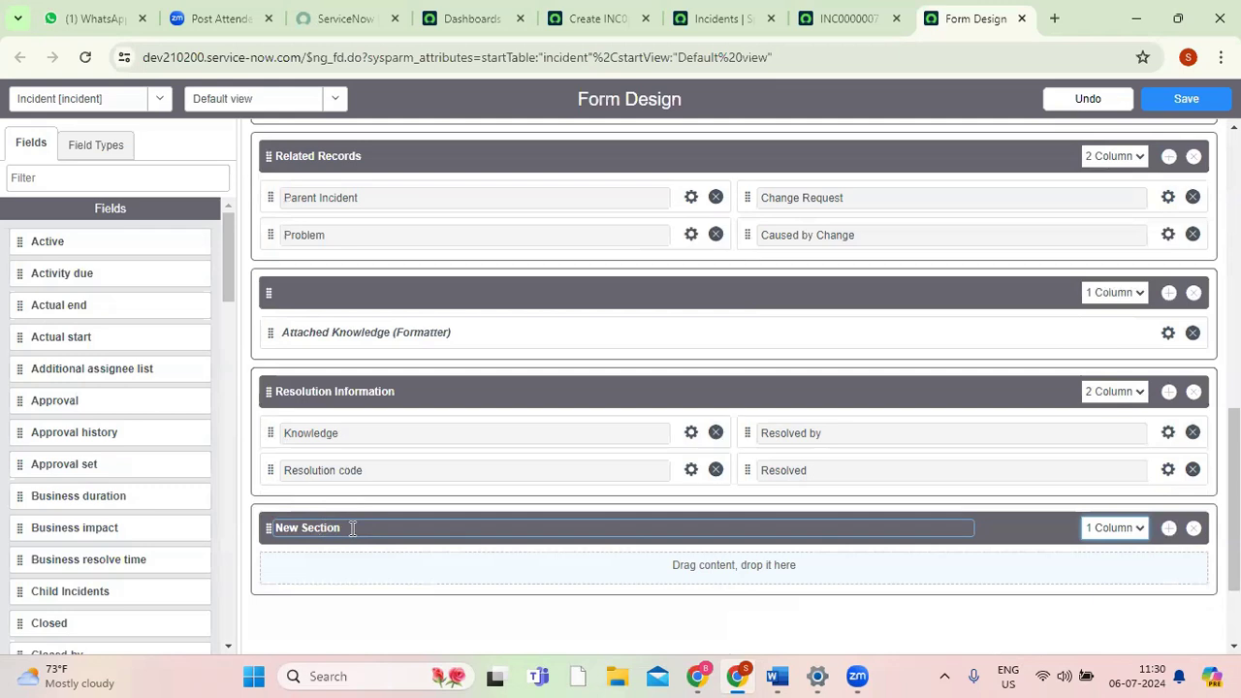
triple_click(352, 529)
key("BackSpace")
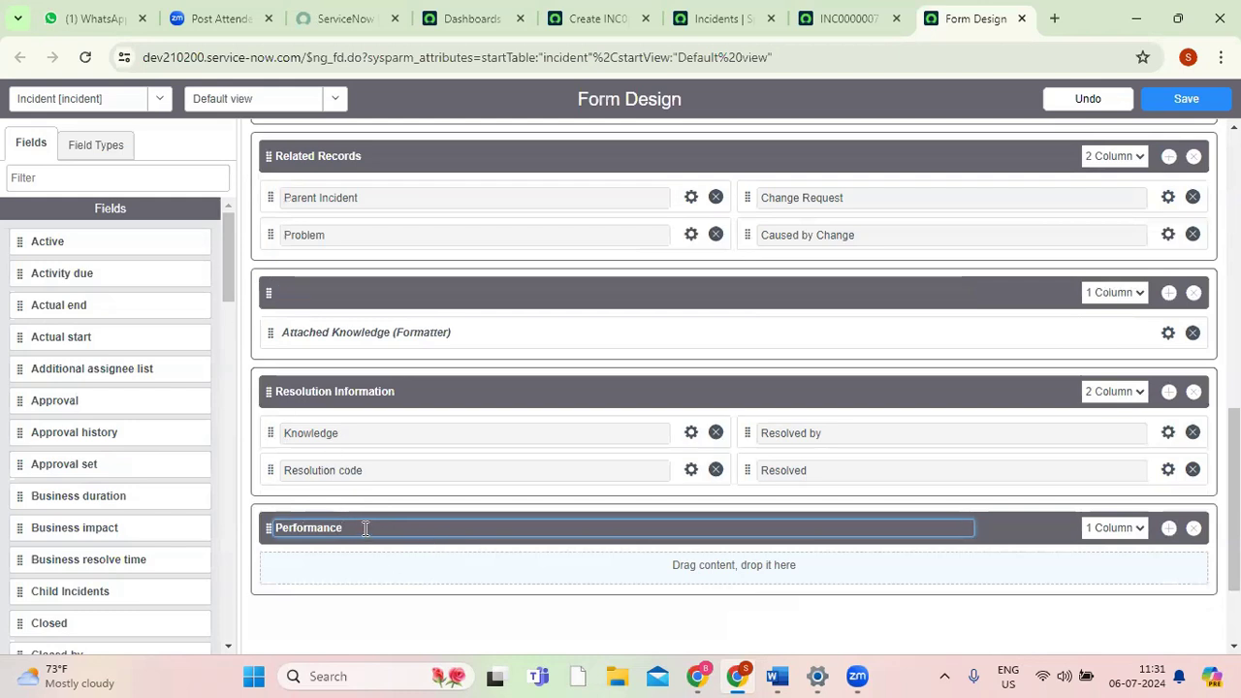
key("ctrl+a")
type("schedule")
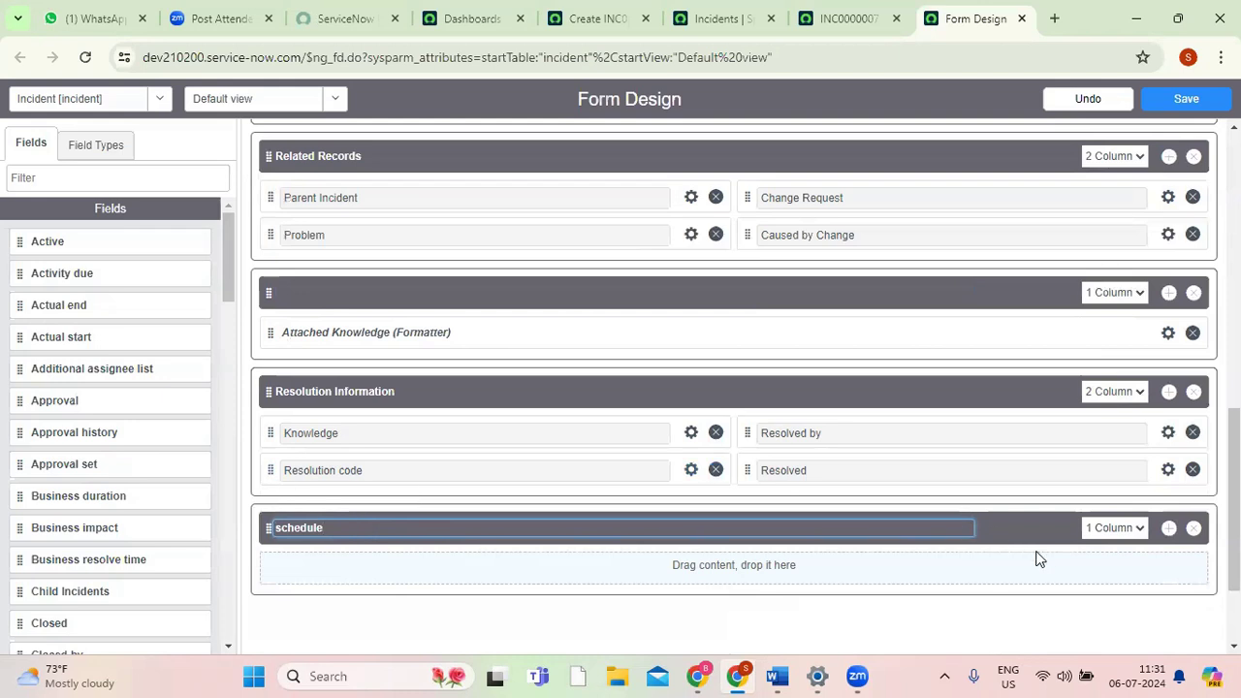
left_click(1105, 530)
left_click(1118, 561)
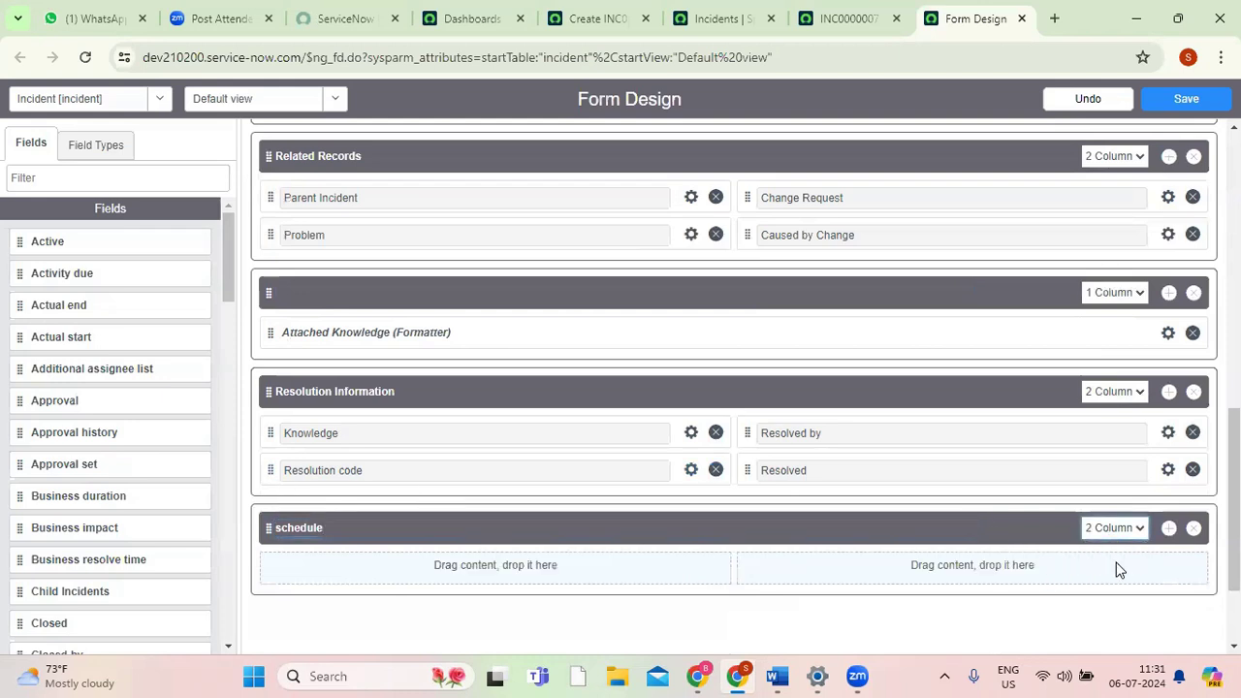
Add the Actual start field to the first column of the schedule section and Actual end to the second.
left_click(113, 176)
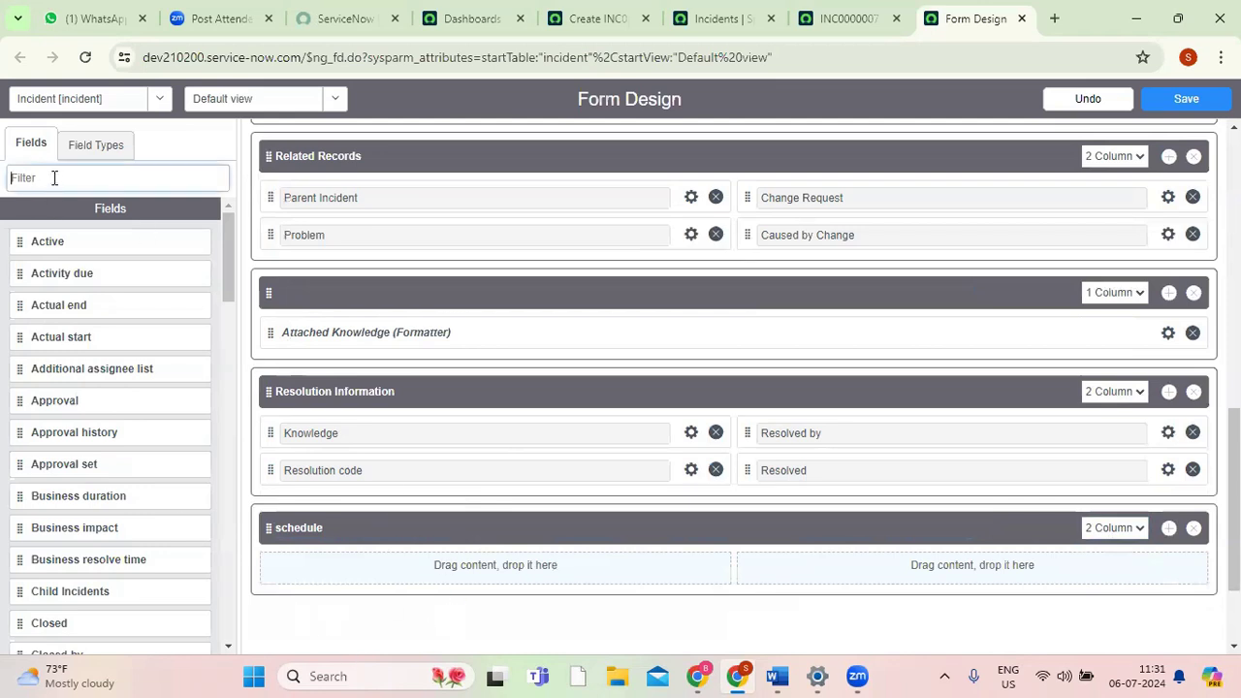
left_click_drag(63, 334, 362, 565)
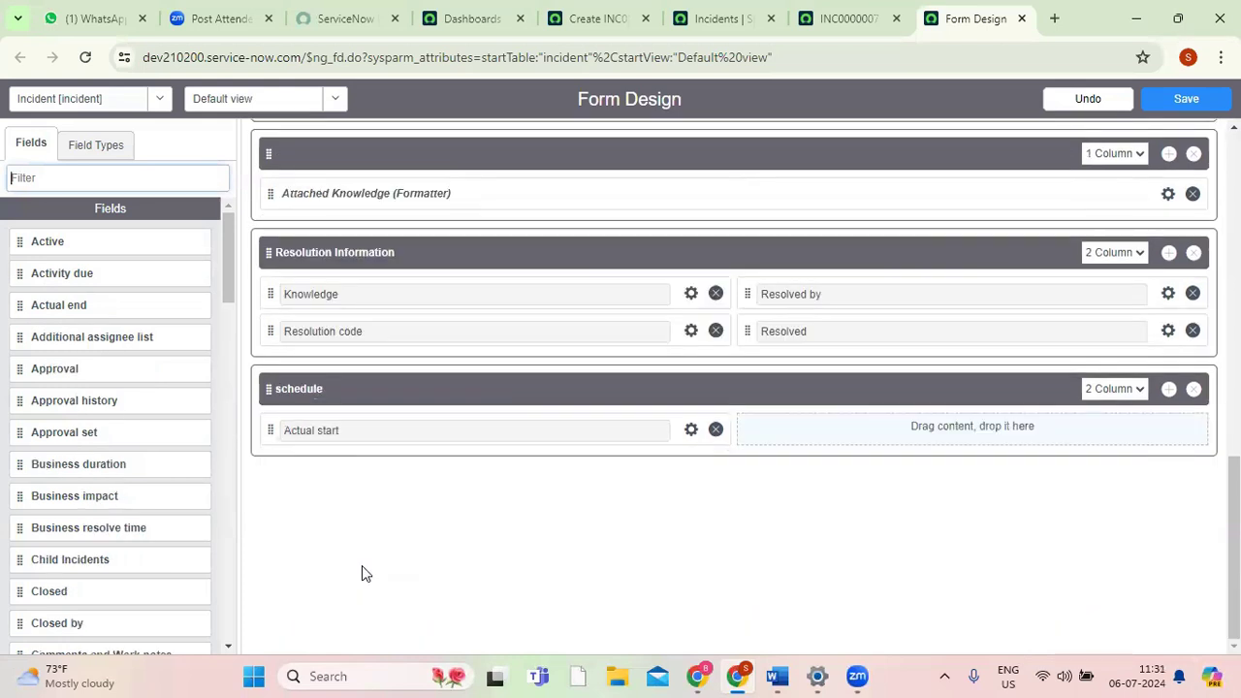
left_click_drag(83, 304, 875, 427)
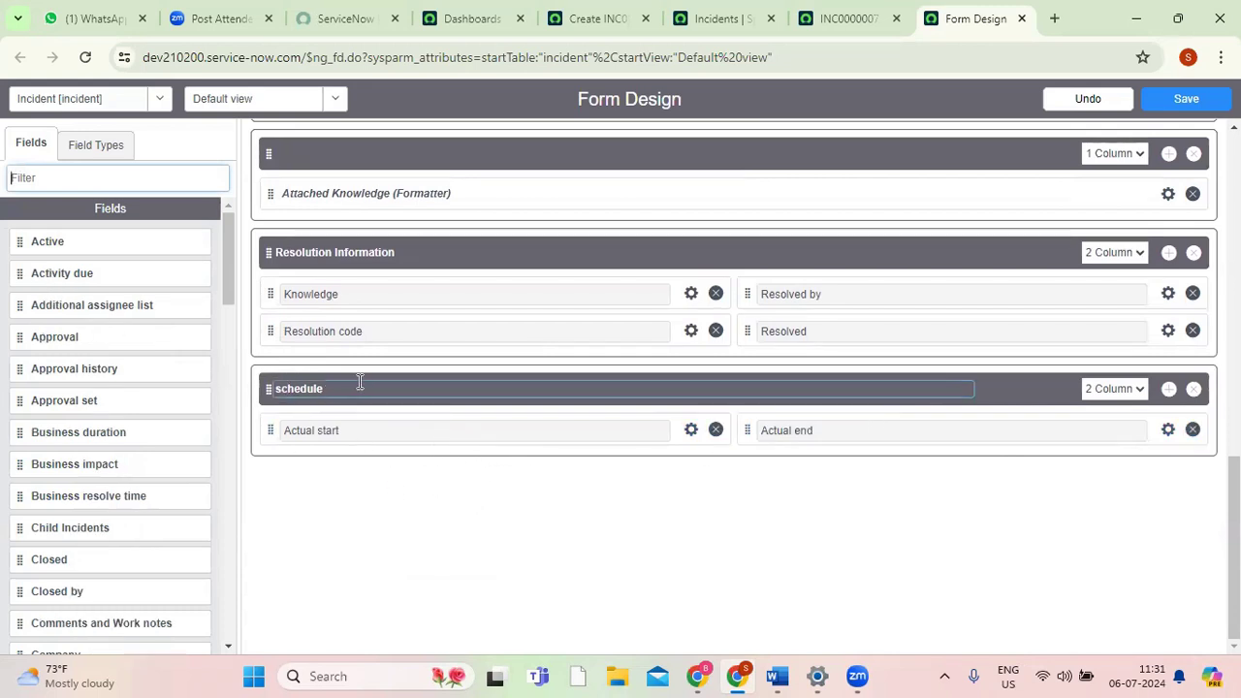
View the Resolution Information section on the INC0000007 record.
left_click(825, 21)
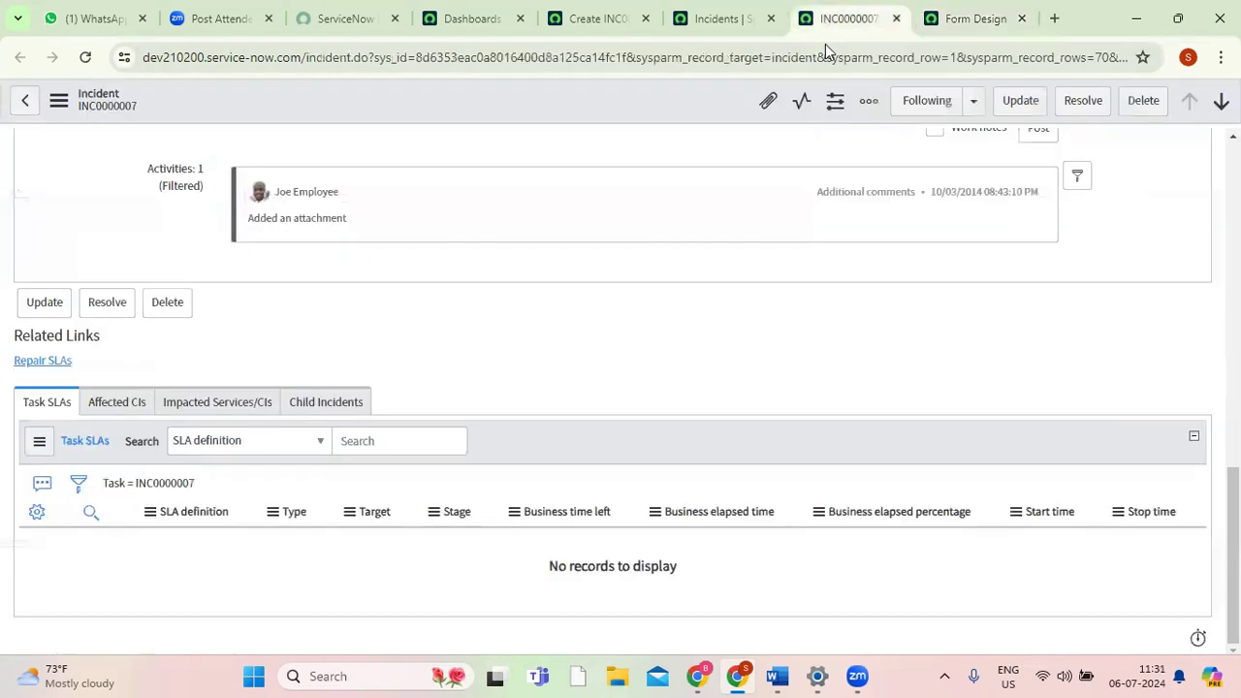
left_click_drag(1234, 553, 1234, 410)
left_click(257, 406)
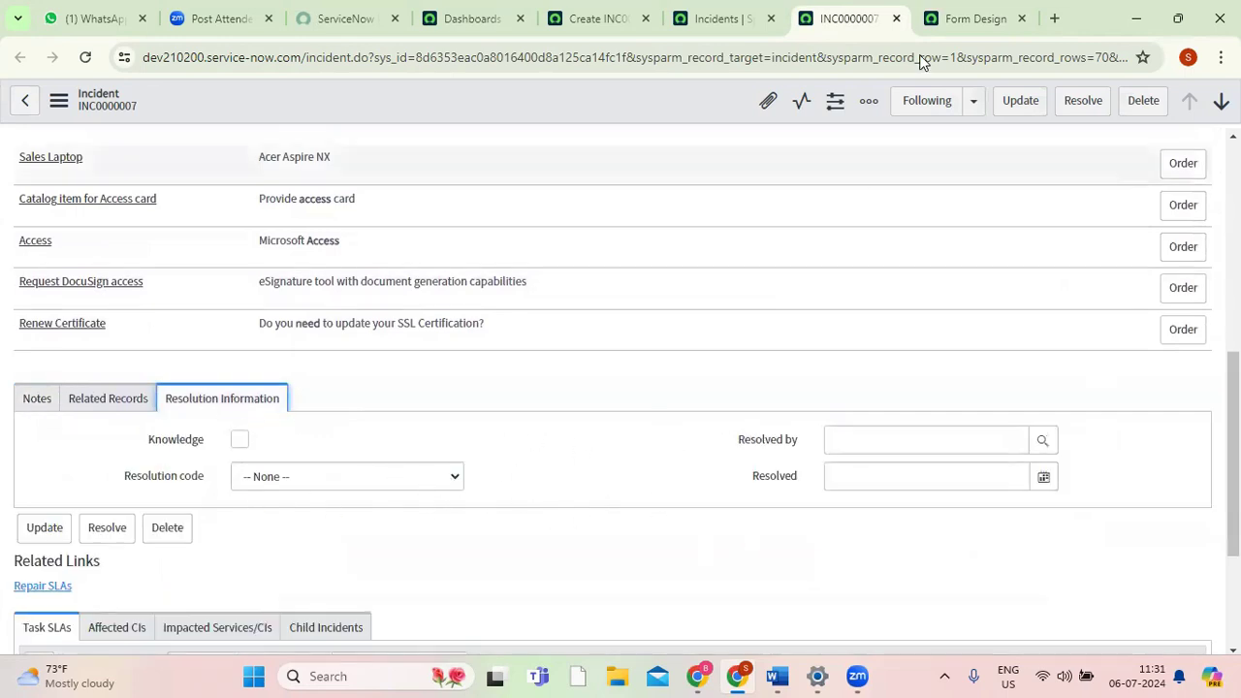
Capitalise the new section's name to Schedule in Form Design and save the incident form layout.
left_click(975, 19)
left_click(279, 389)
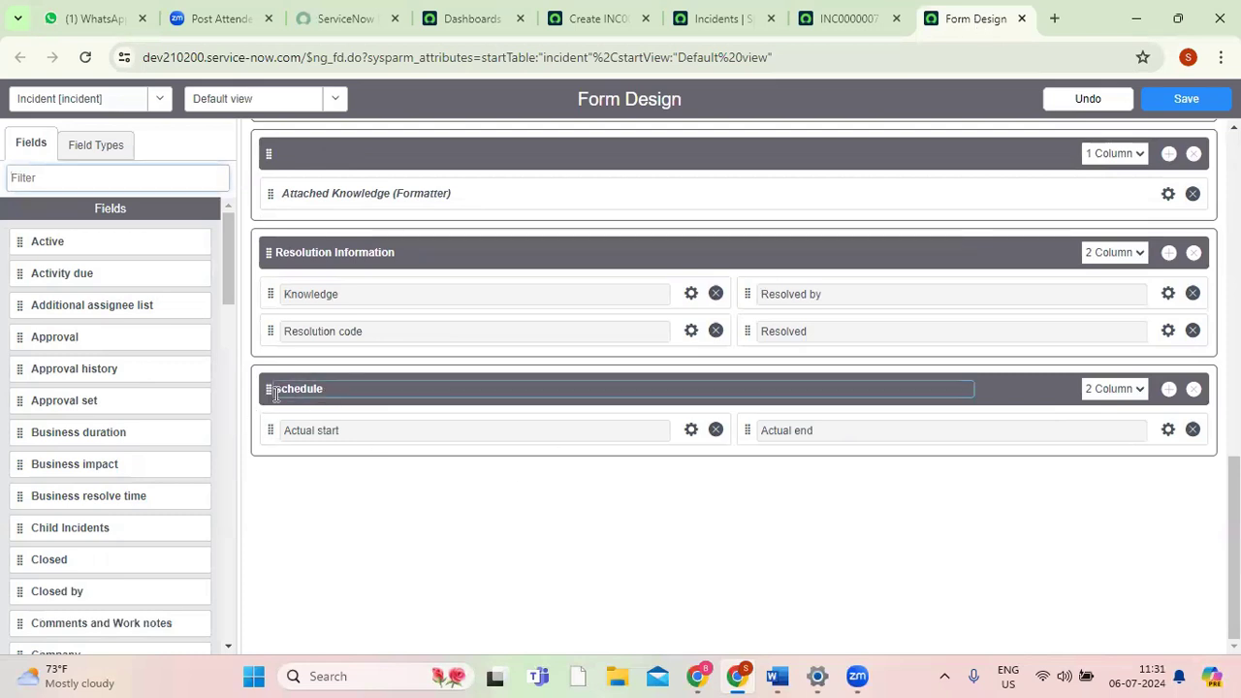
type("S")
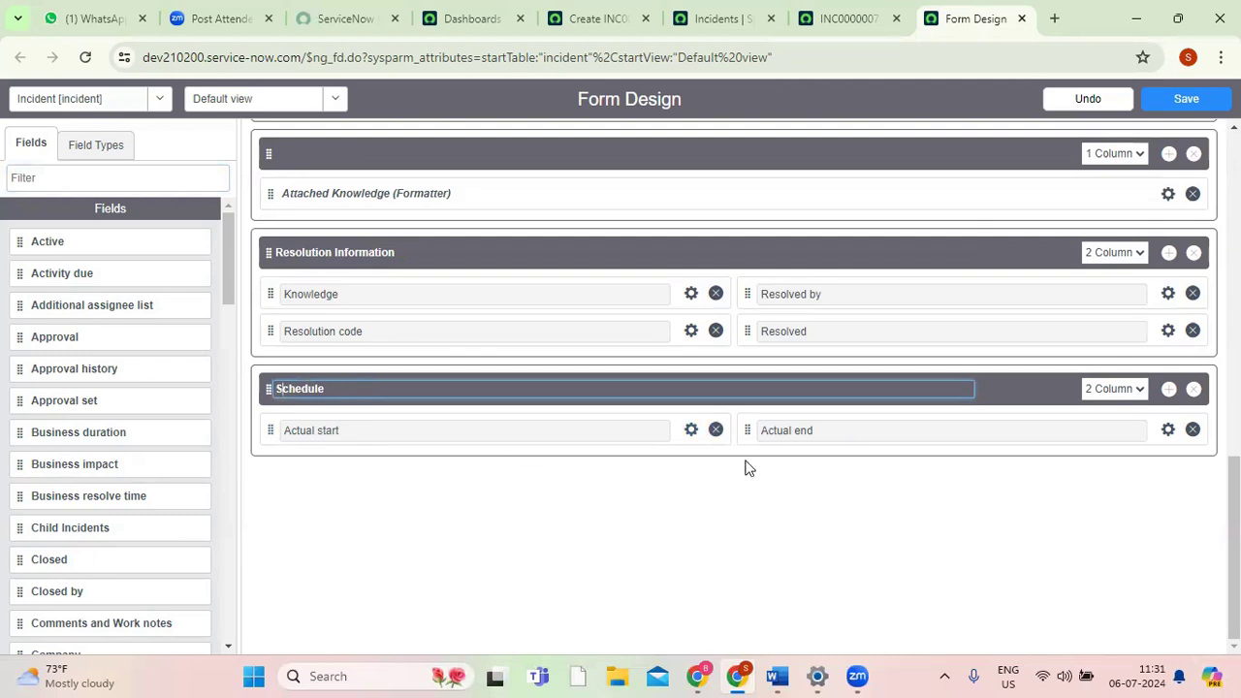
left_click(842, 25)
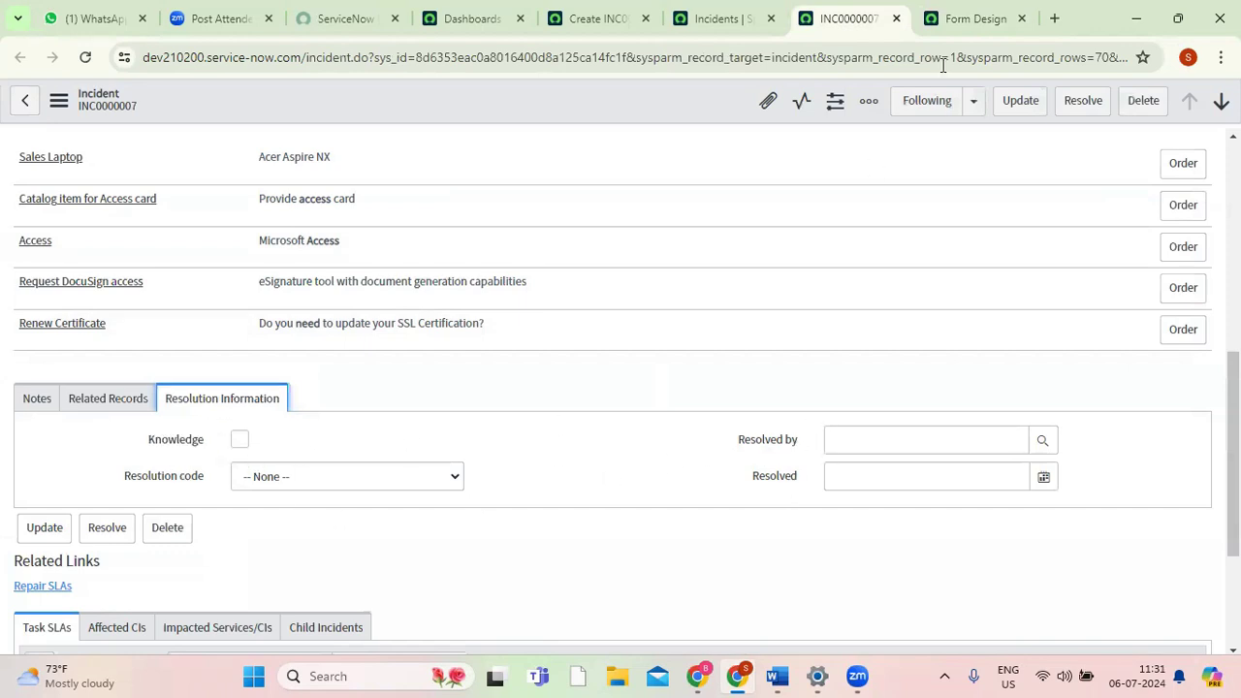
left_click(972, 19)
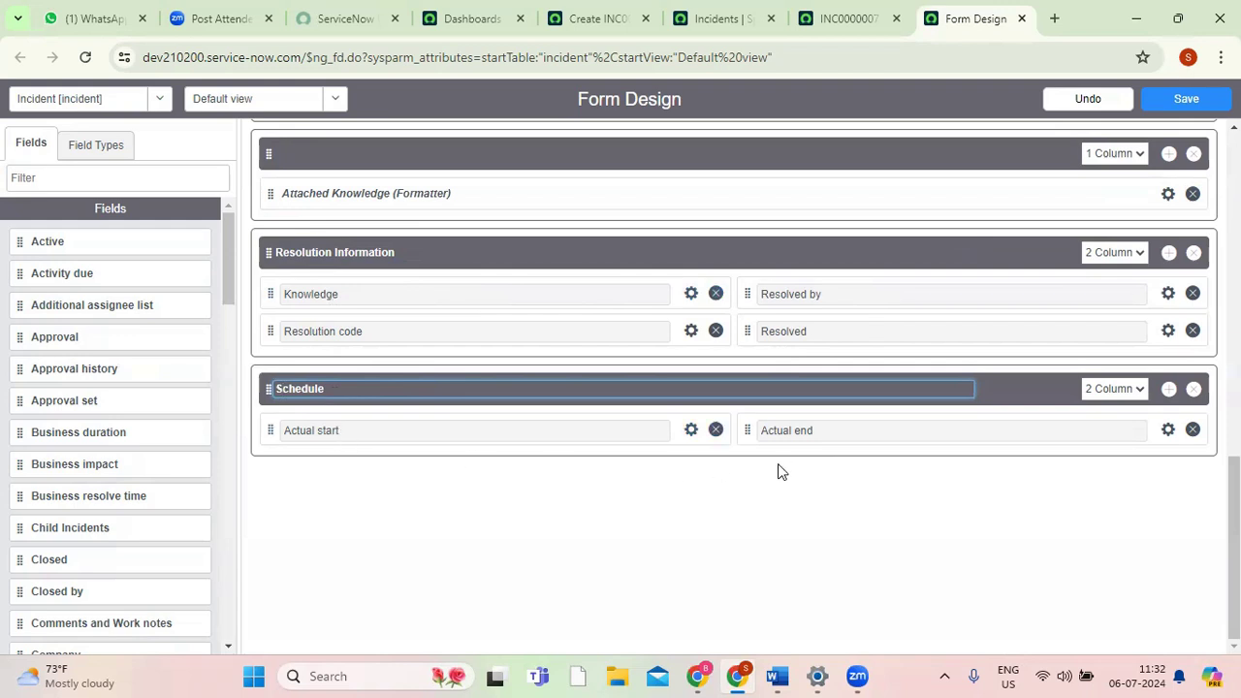
left_click(1192, 102)
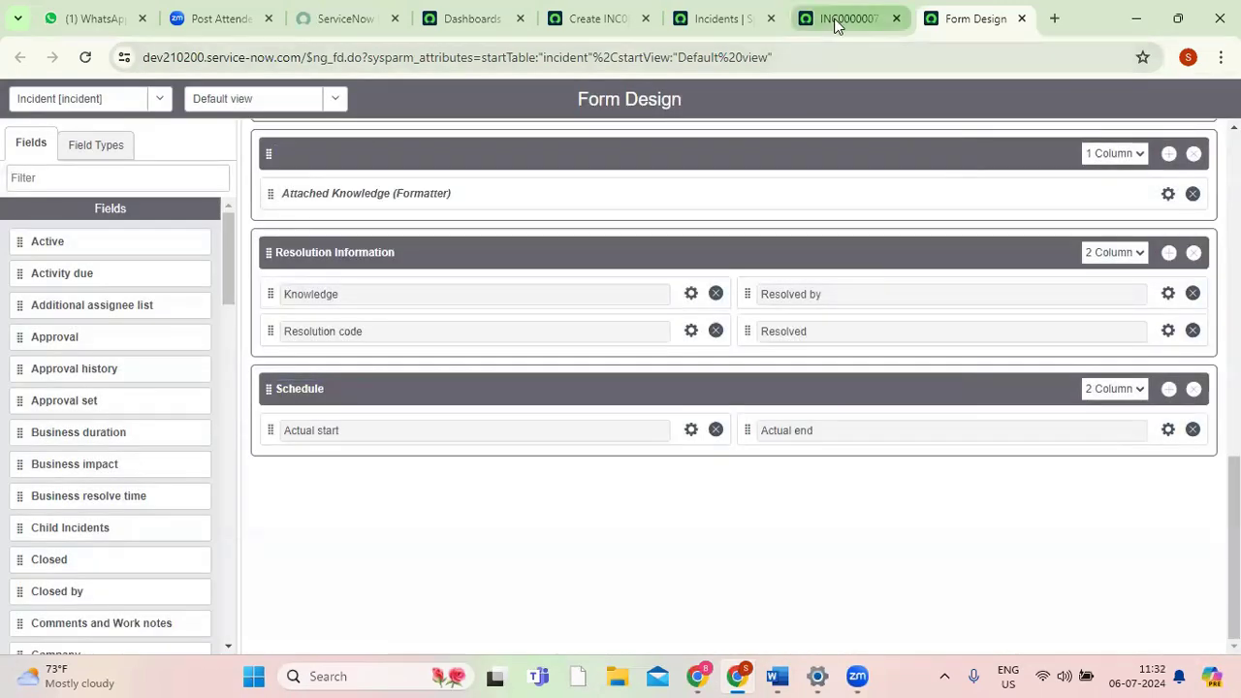
Reload the INC0000007 record and view its Schedule section with the Actual start and Actual end fields.
left_click(836, 23)
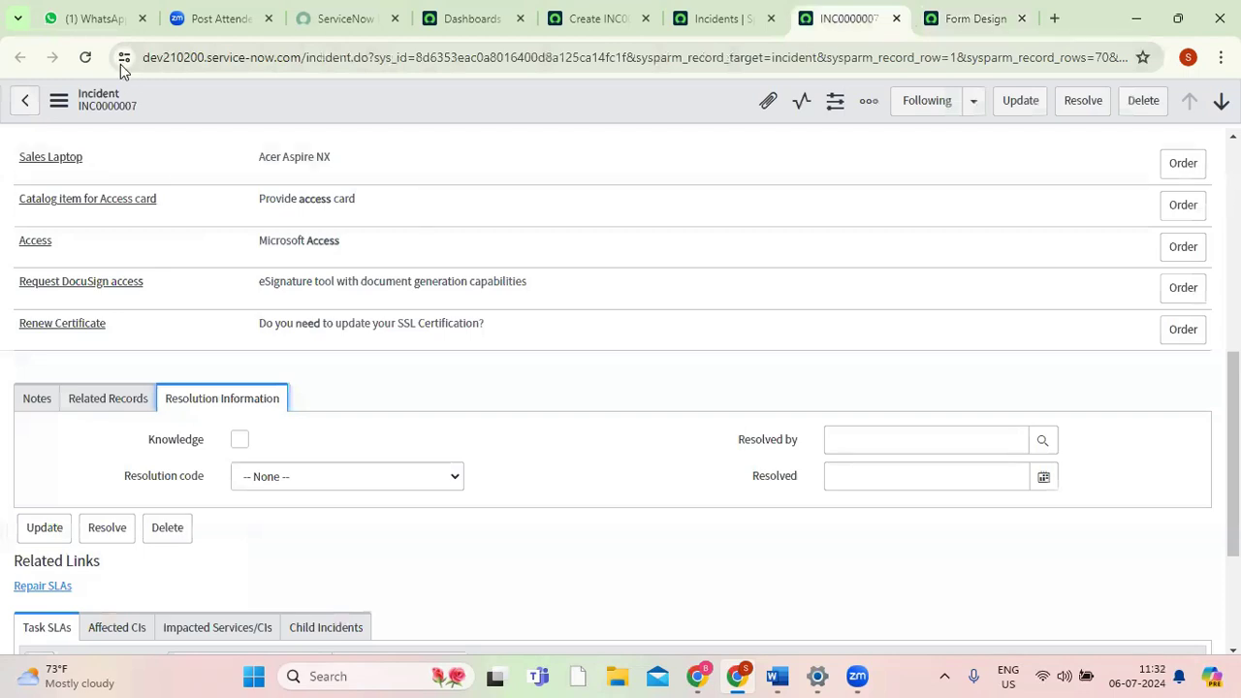
left_click(80, 59)
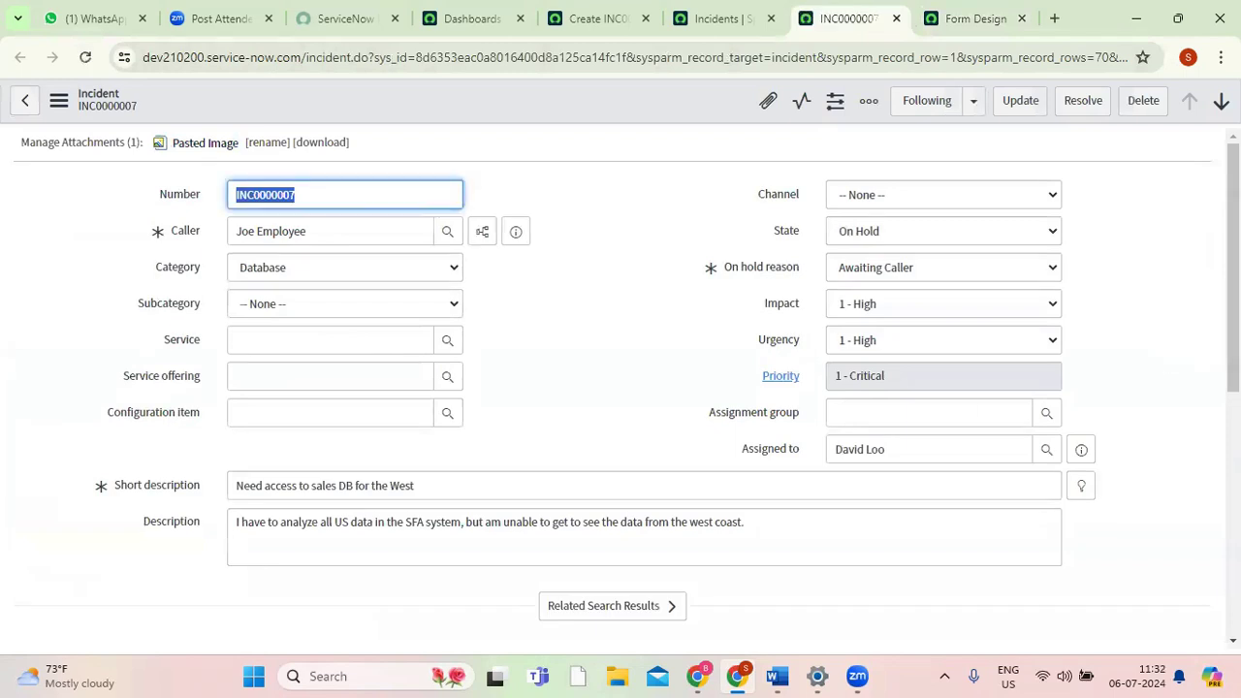
scroll(493, 218, "down", 5)
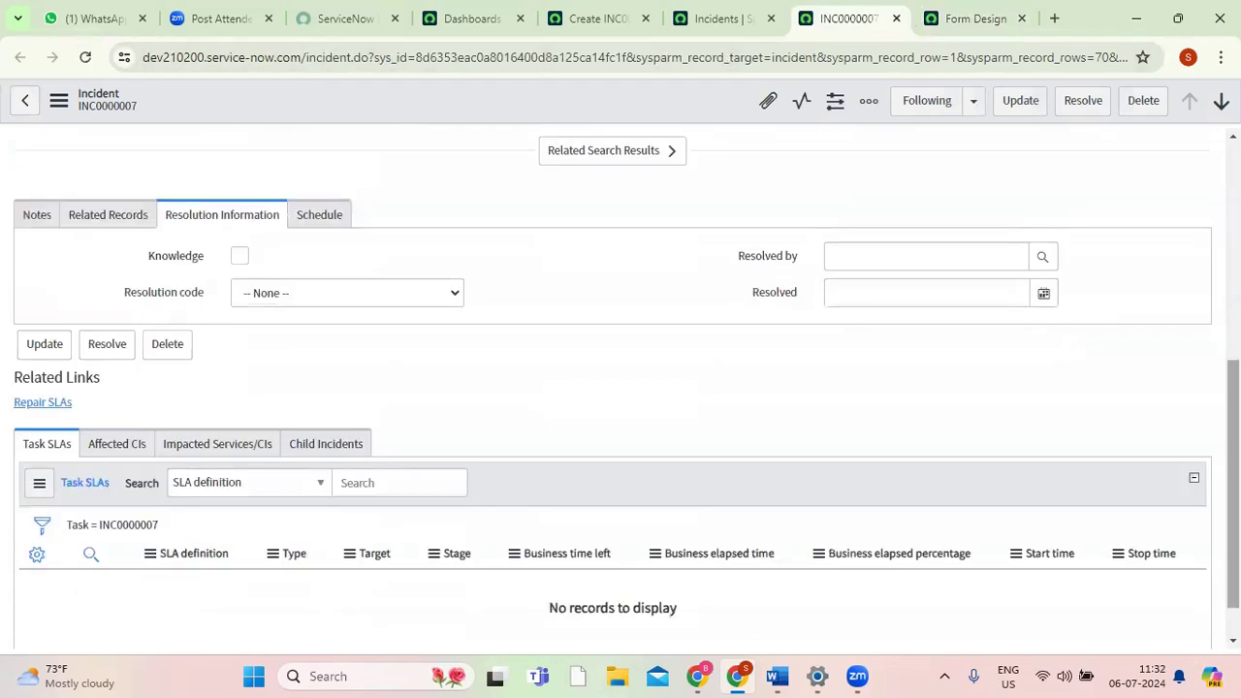
left_click(324, 221)
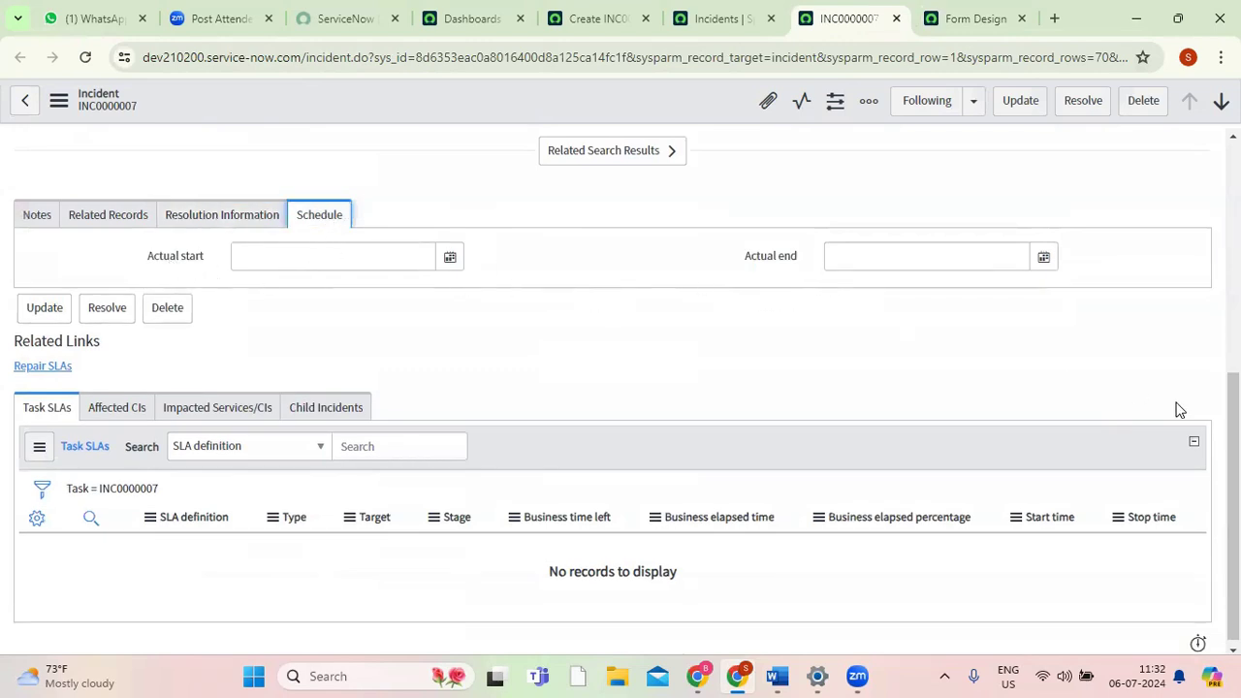
left_click_drag(1233, 424, 1234, 190)
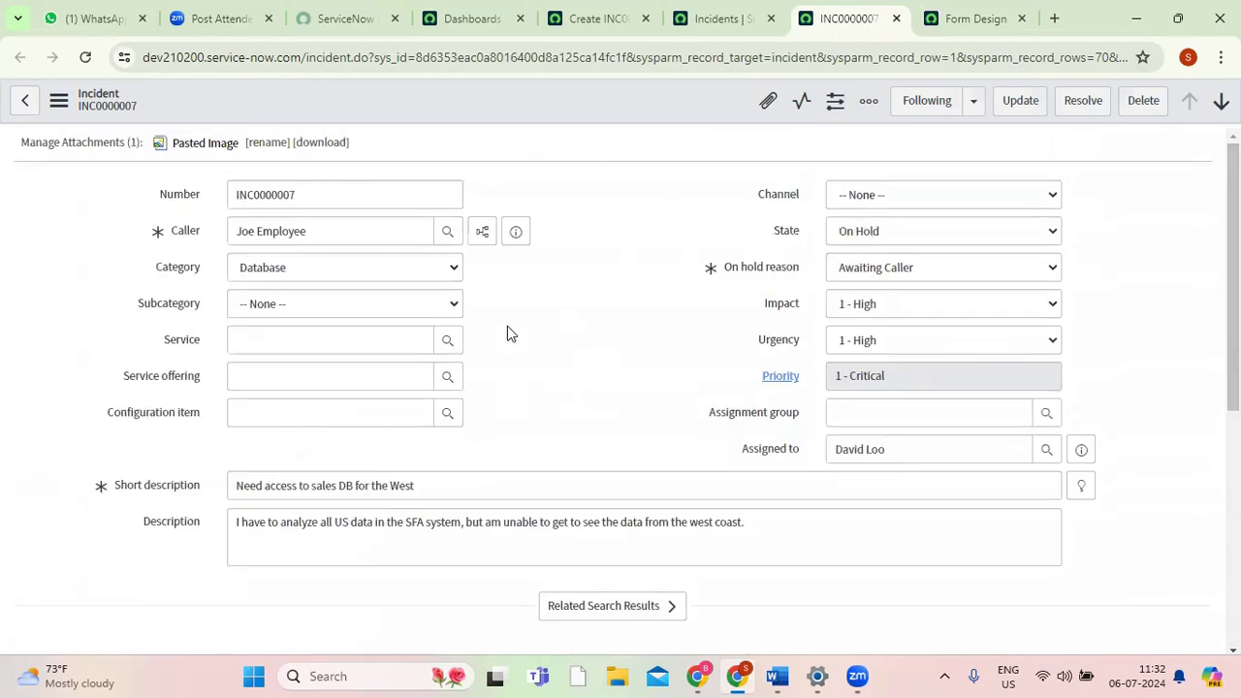
Compare the sections in Form Design with the layout of the INC0000007 record.
left_click(973, 27)
left_click_drag(1233, 543, 1233, 212)
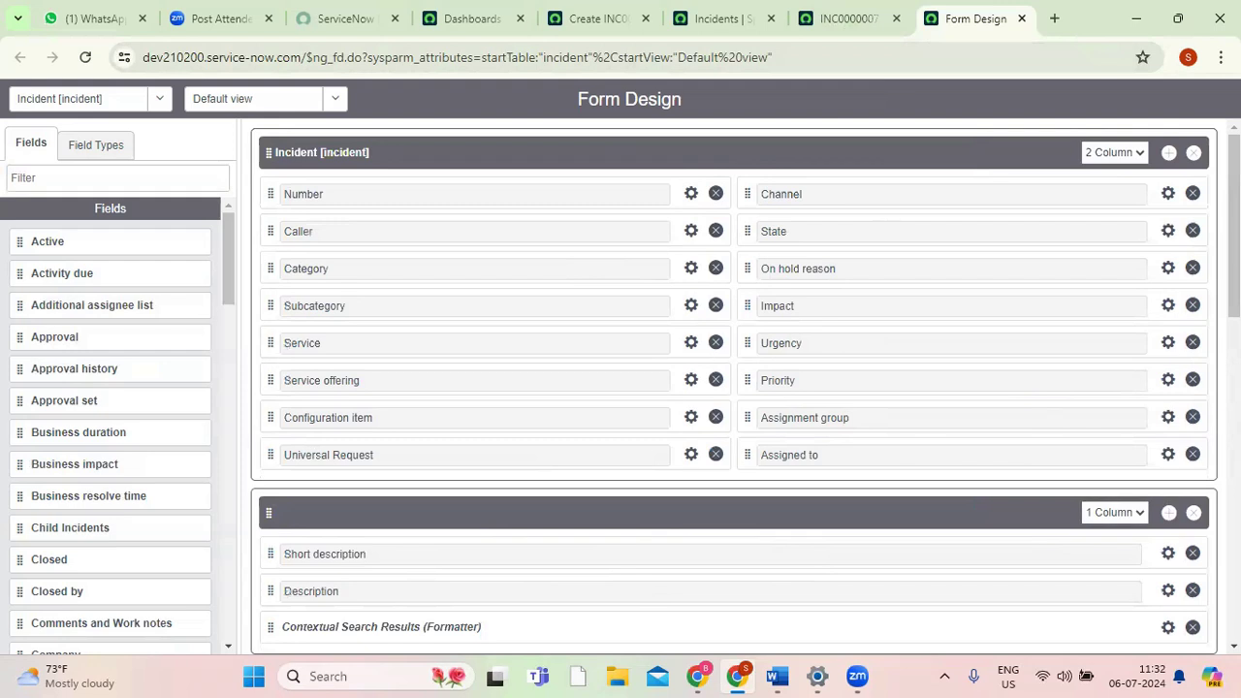
scroll(737, 434, "down", 3)
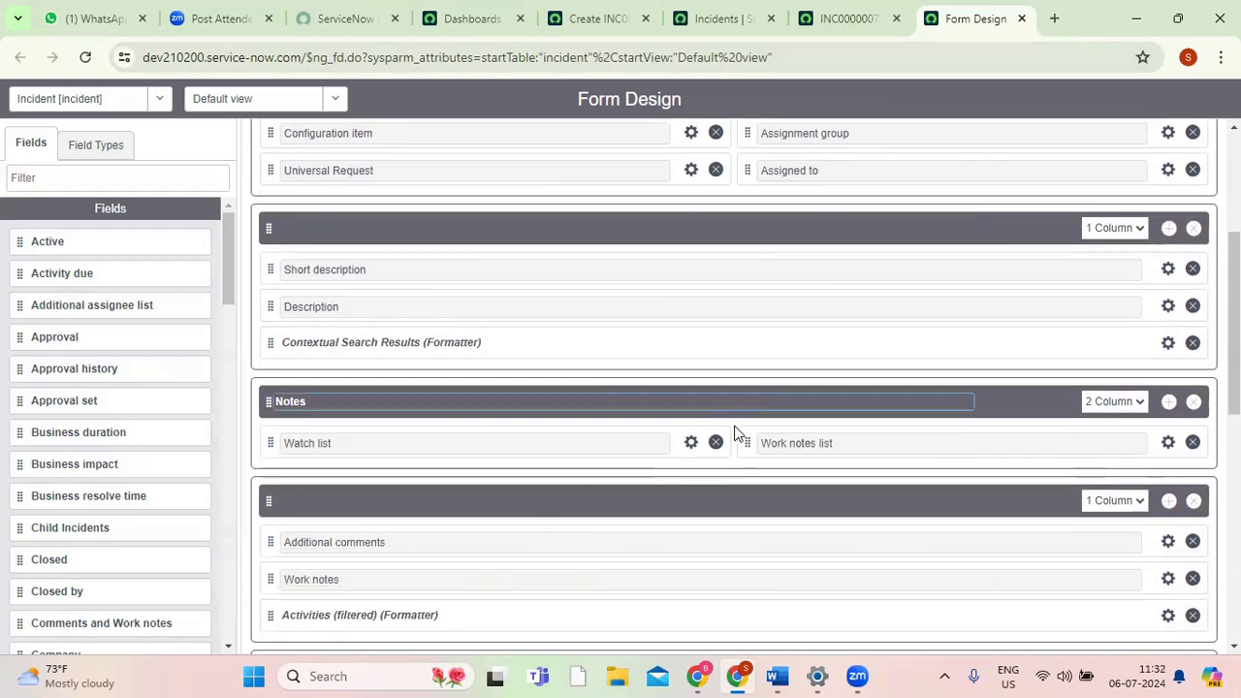
left_click(826, 27)
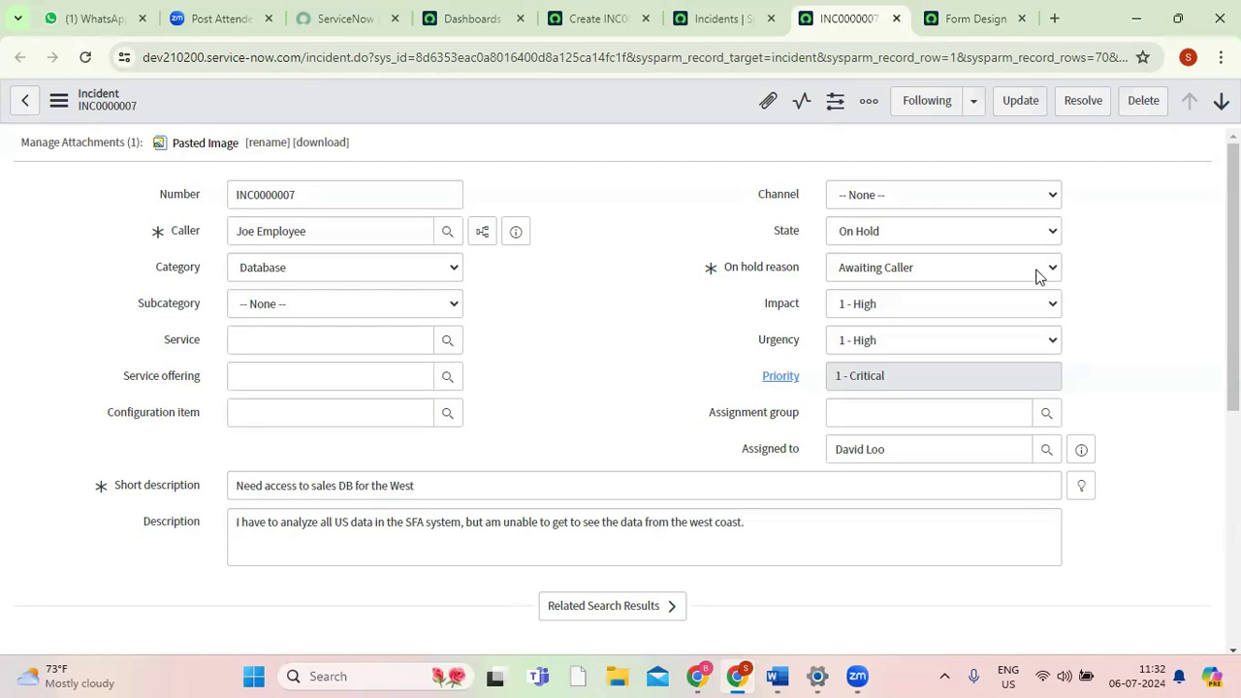
scroll(80, 310, "down", 5)
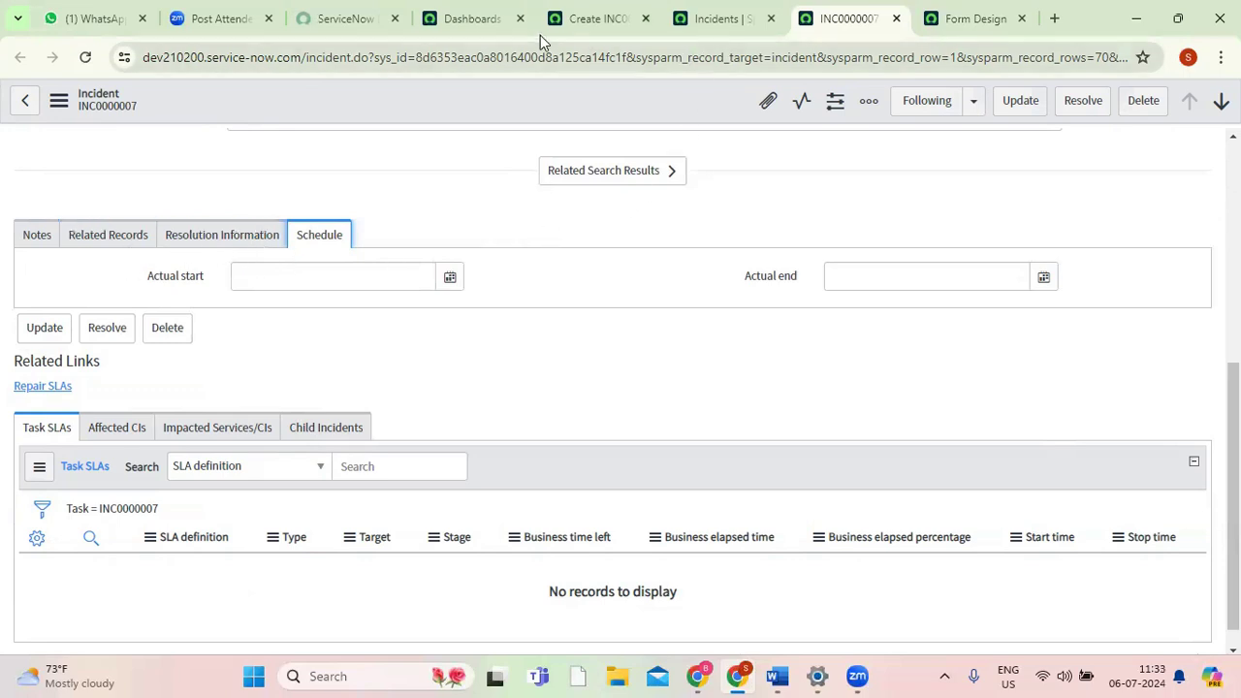
Turn off Tabbed forms in the Forms category of the system settings on the Dashboards page.
left_click(489, 22)
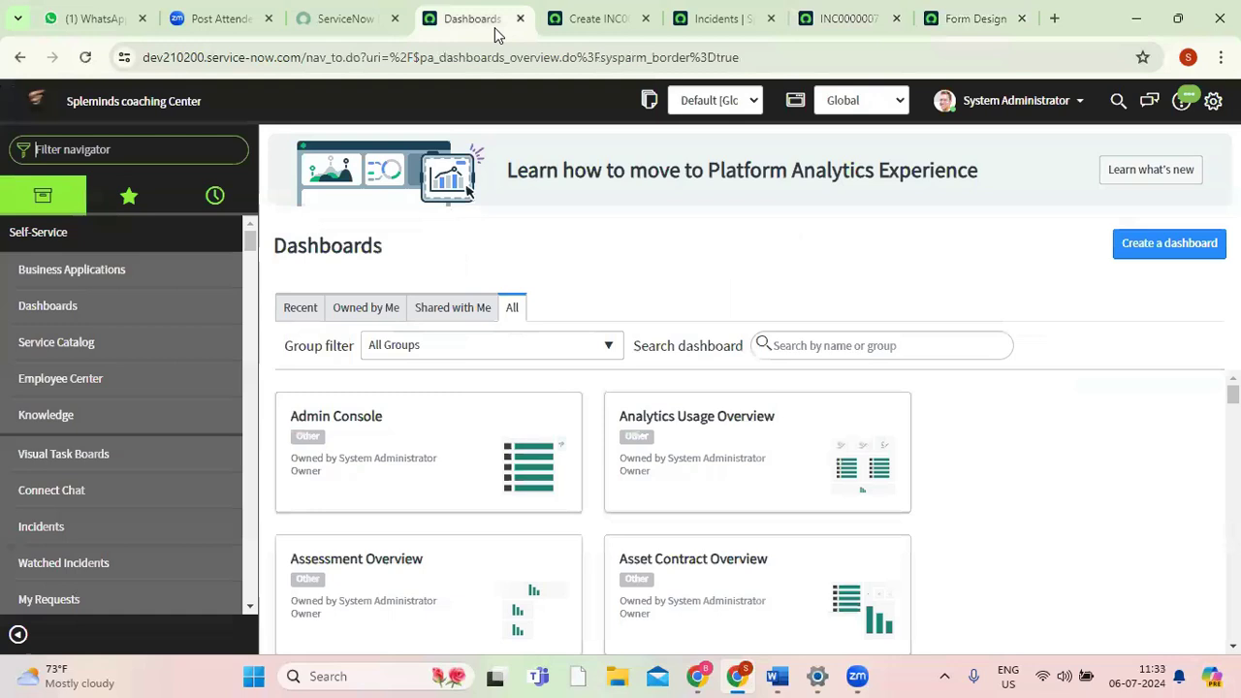
left_click(1212, 102)
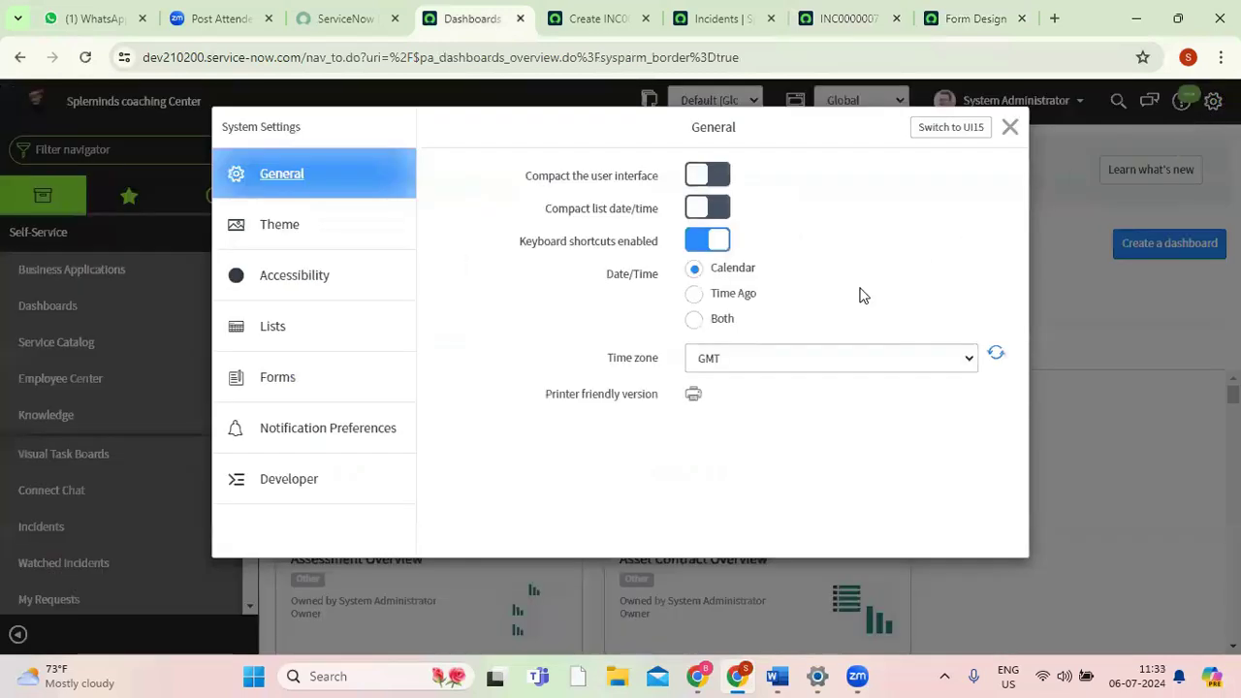
left_click(275, 389)
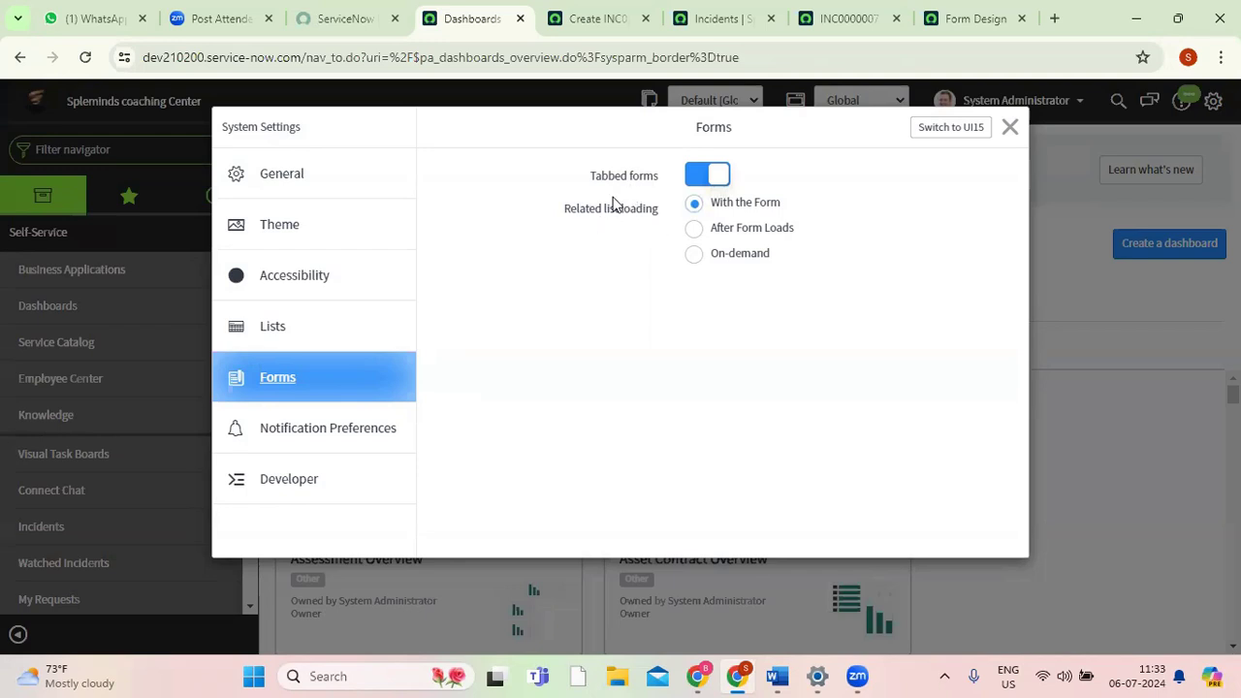
mouse_move(656, 181)
left_click(850, 19)
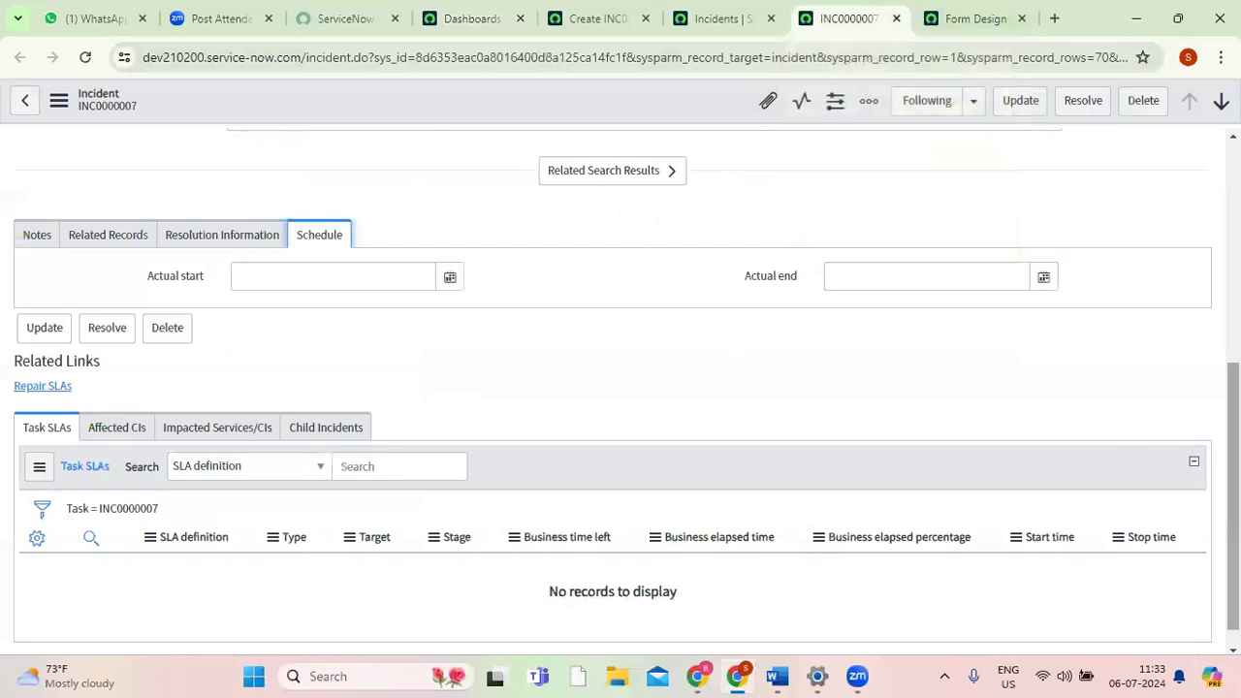
scroll(163, 349, "up", 3)
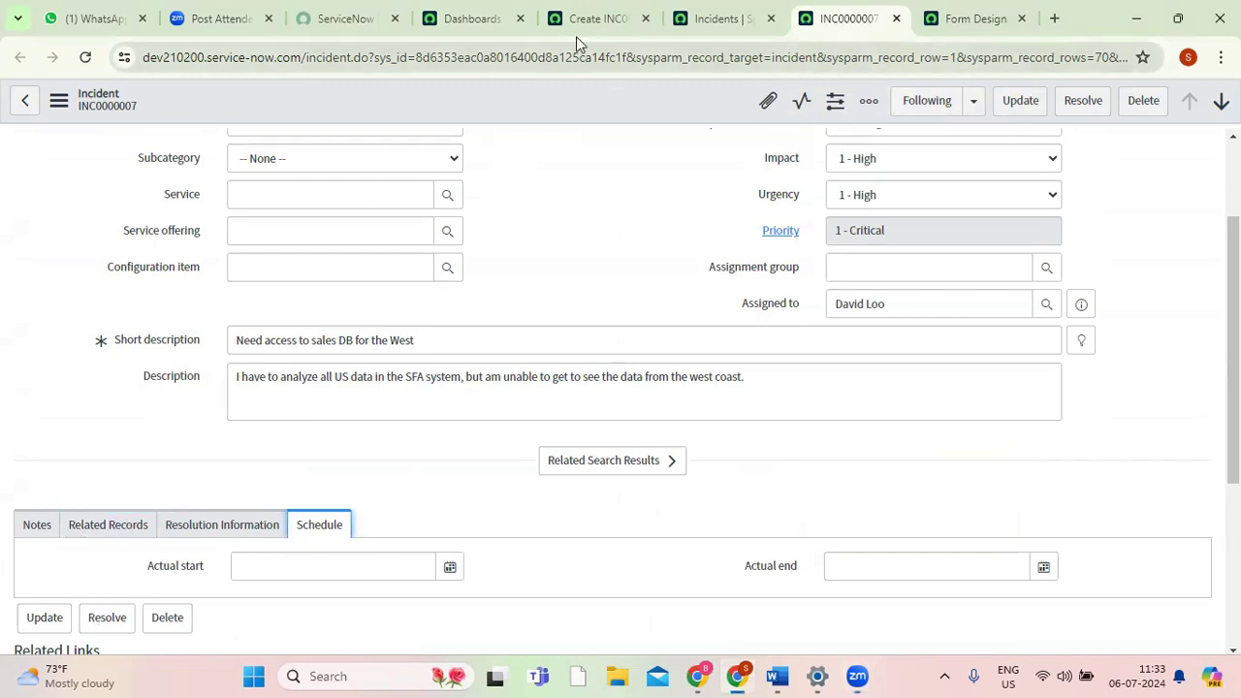
left_click(467, 21)
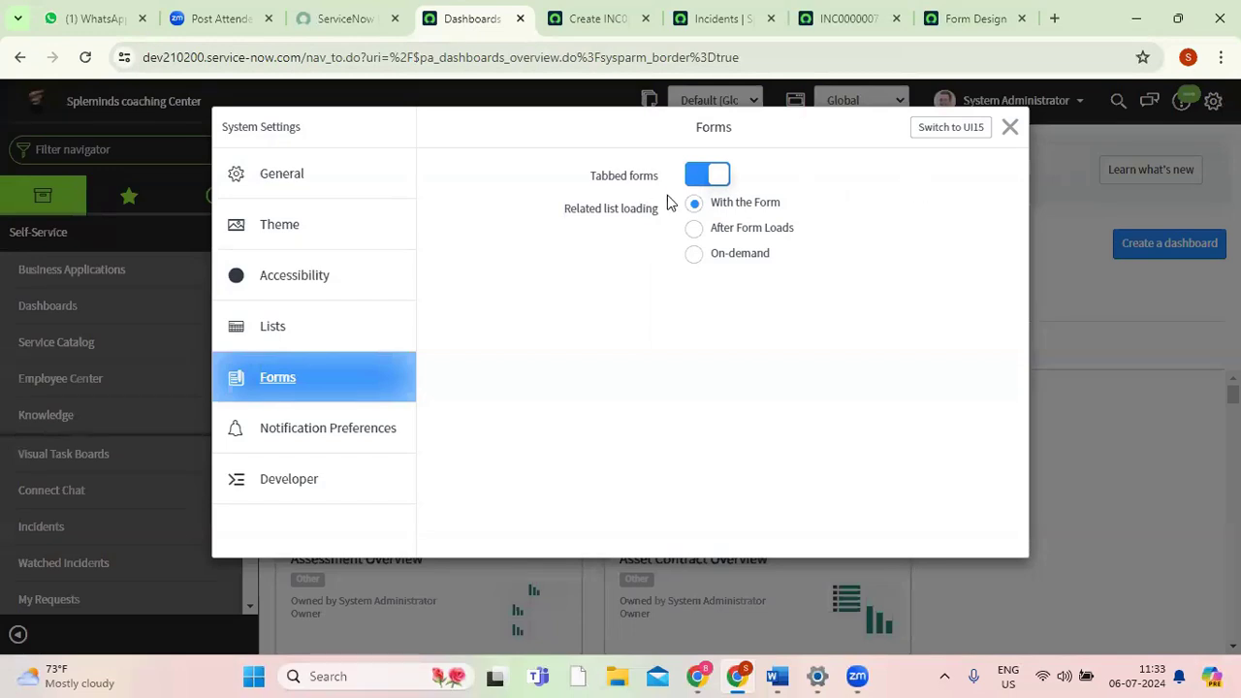
left_click(694, 174)
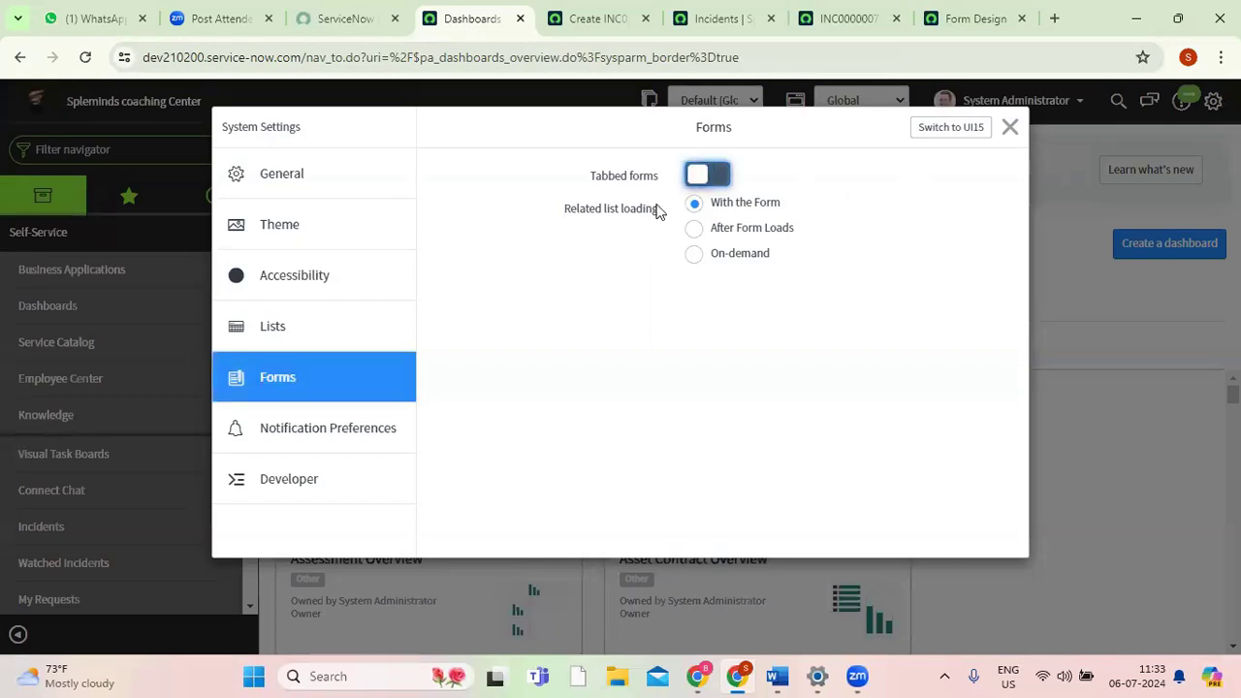
left_click(1009, 130)
Reload the new incident form and examine how the Notes, Related Records, Resolution Information and Schedule sections are laid out.
left_click(601, 21)
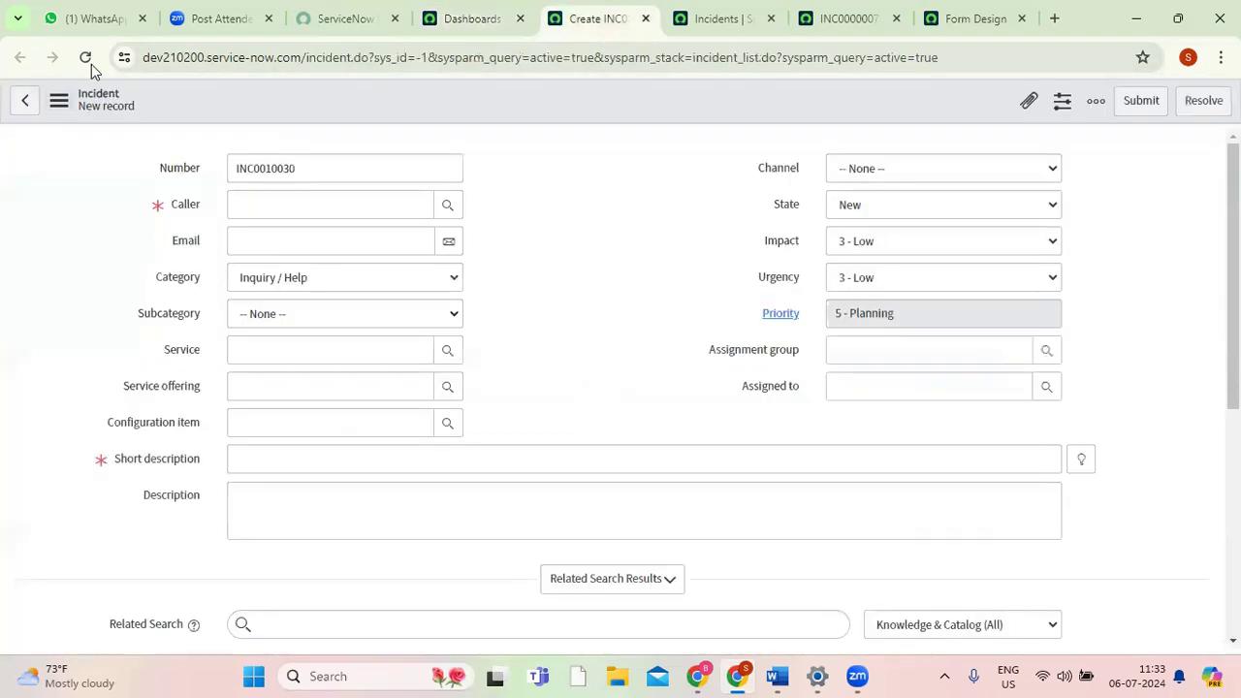
scroll(1233, 291, "down", 3)
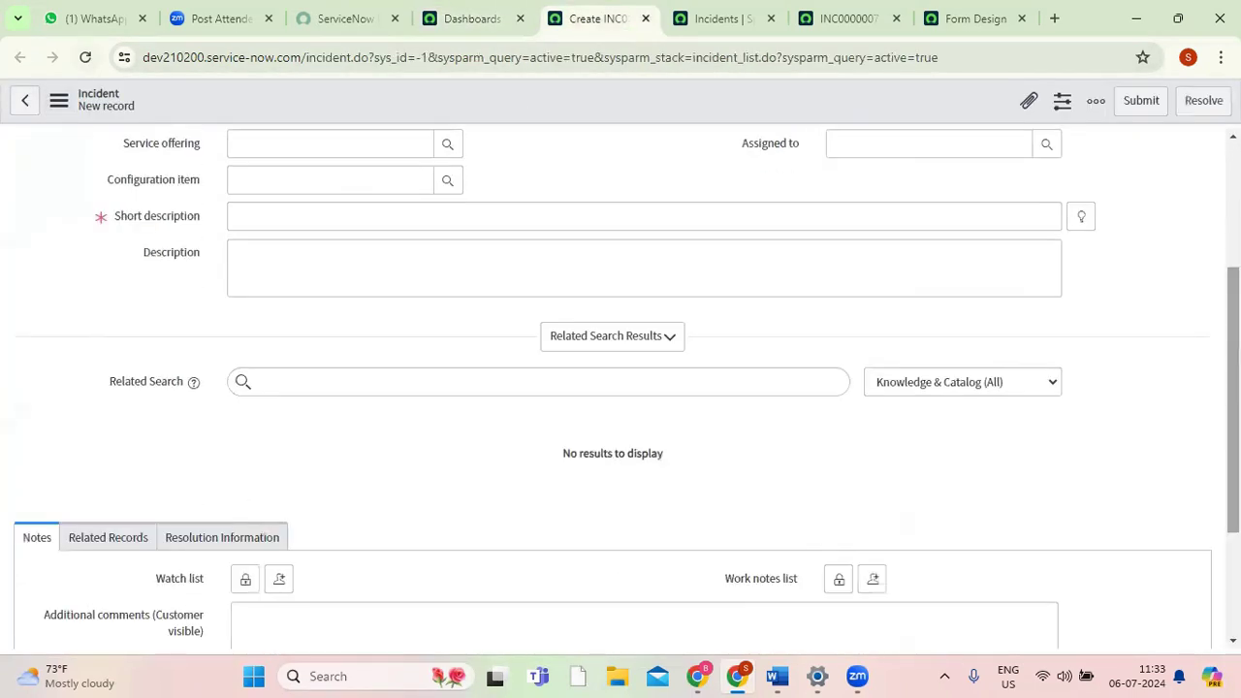
left_click(83, 59)
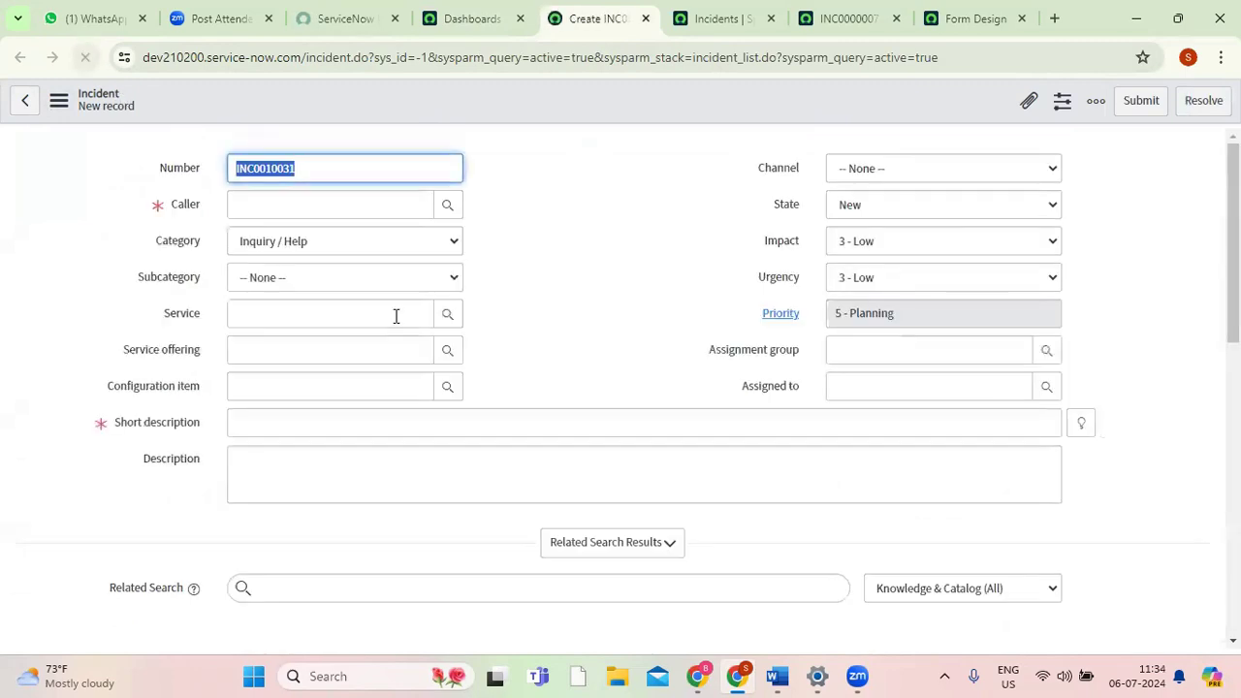
scroll(1234, 291, "down", 2)
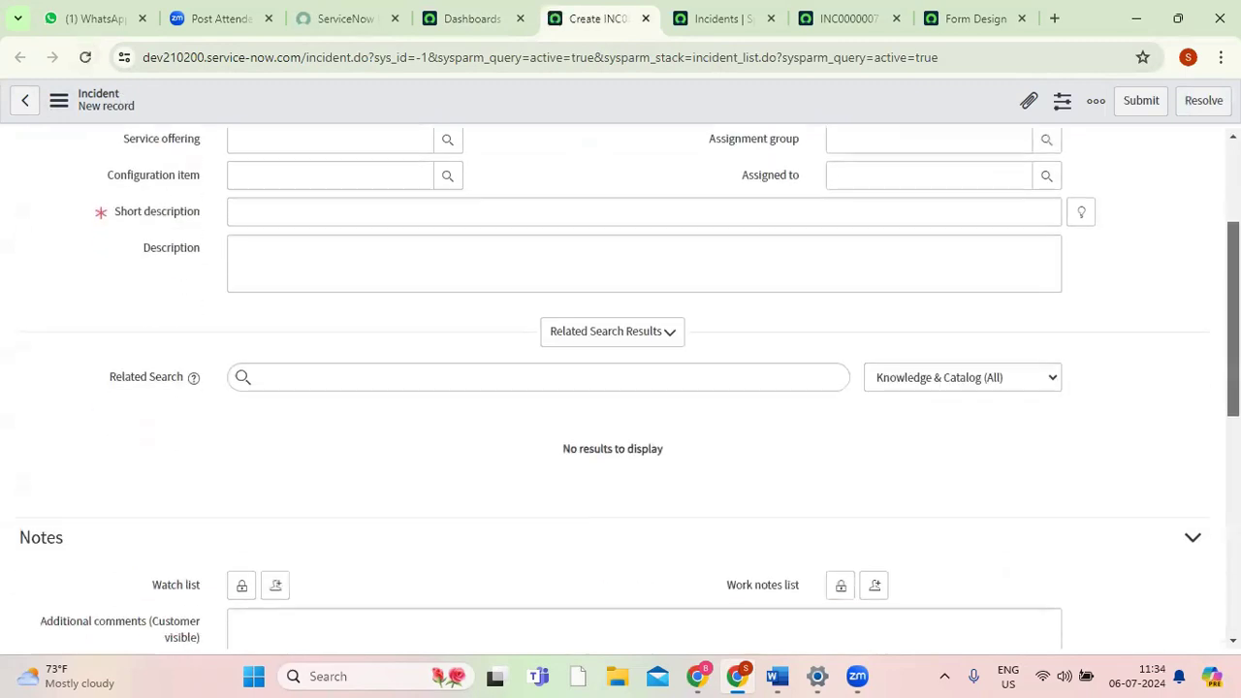
scroll(1234, 291, "down", 1)
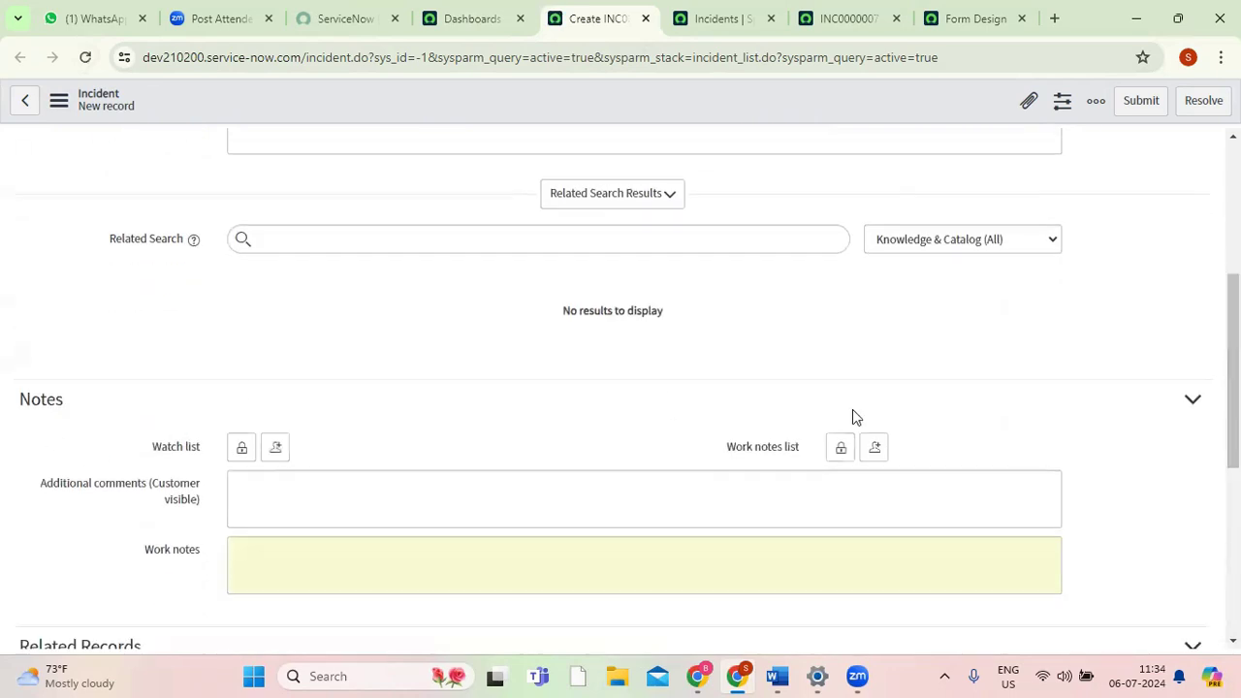
scroll(1233, 369, "down", 2)
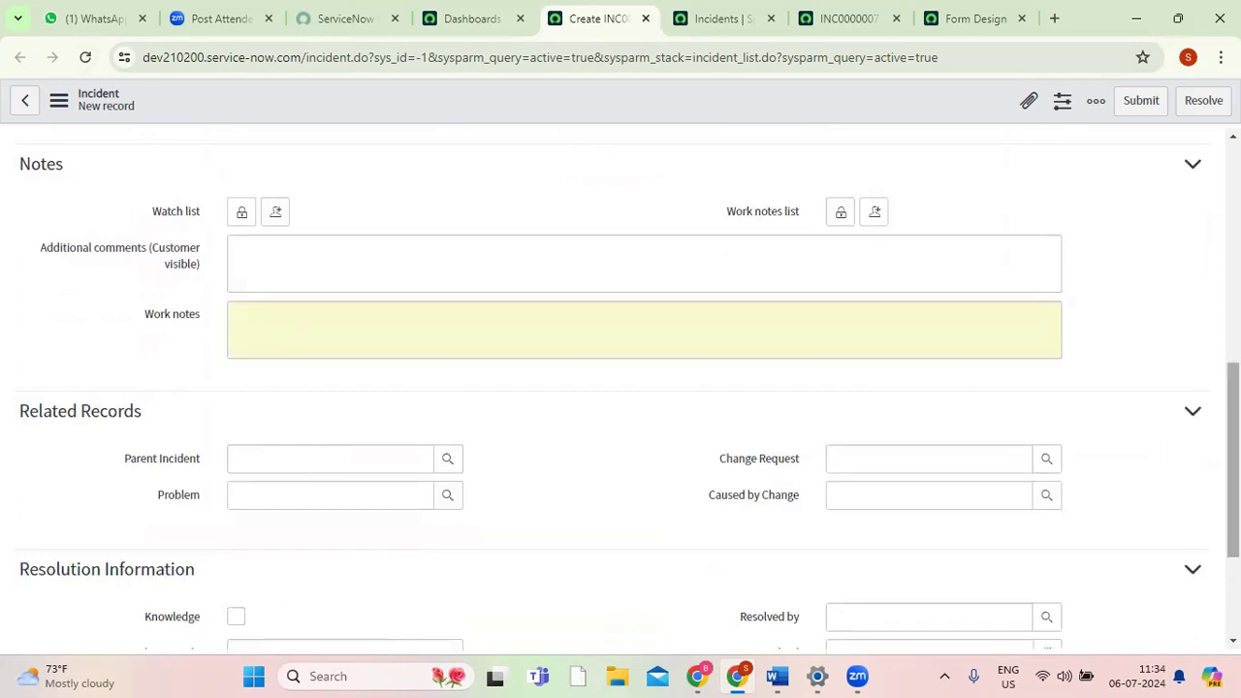
scroll(1234, 465, "down", 1)
scroll(85, 516, "down", 1)
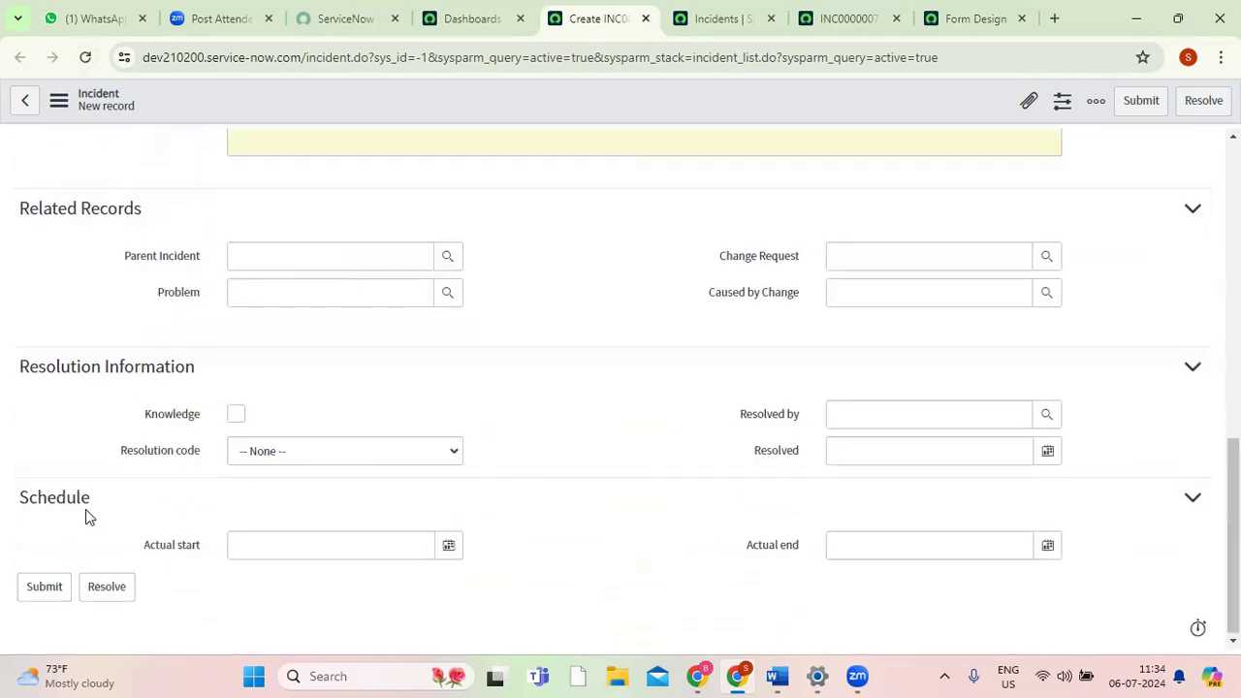
left_click_drag(1233, 536, 1233, 241)
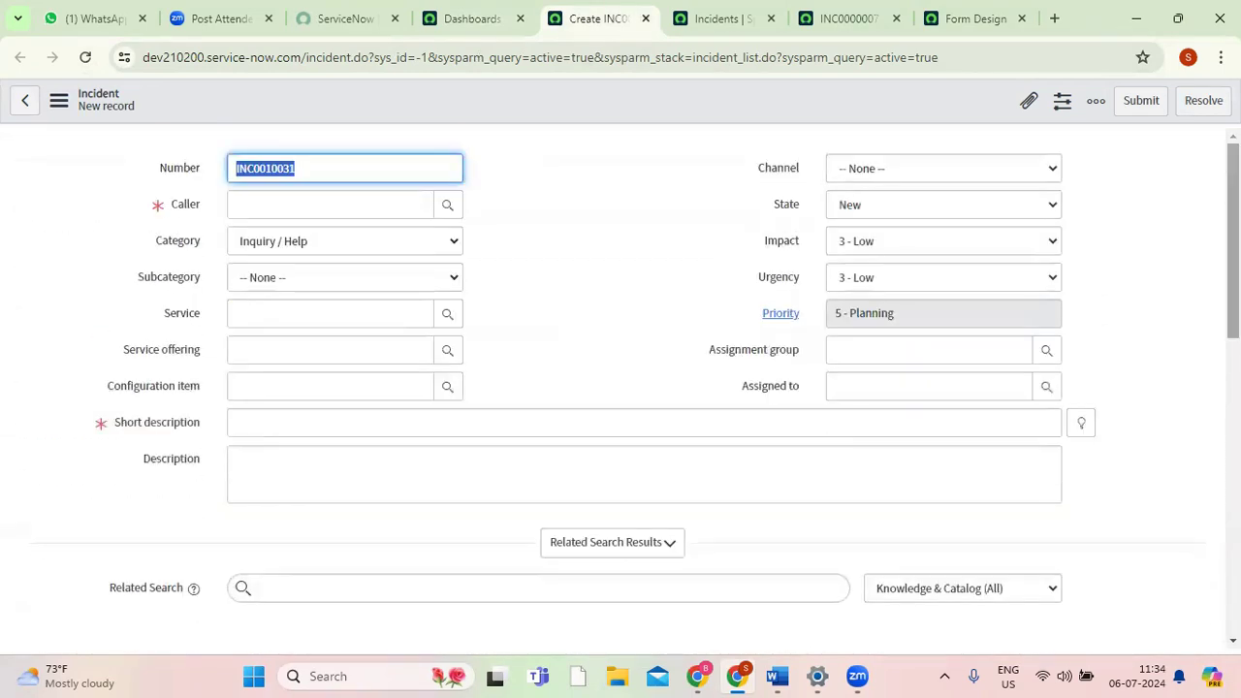
Turn Tabbed forms back on in the Forms category of the system settings on the Dashboards page.
left_click(472, 18)
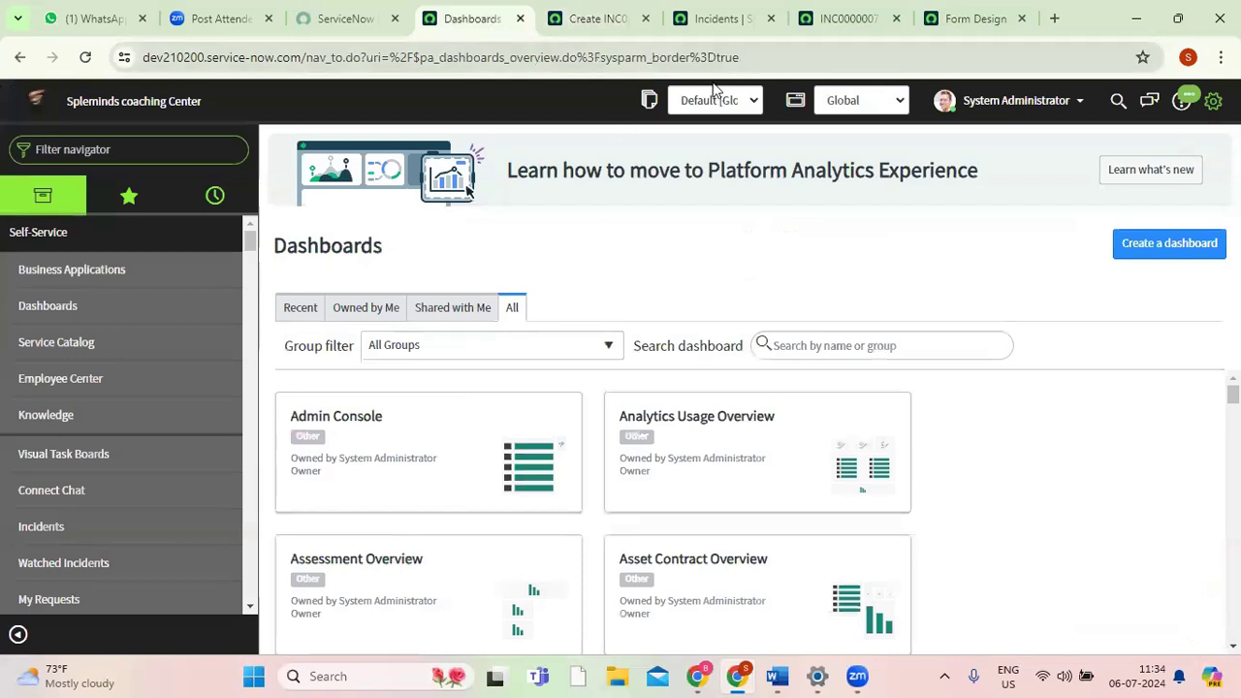
left_click(1212, 101)
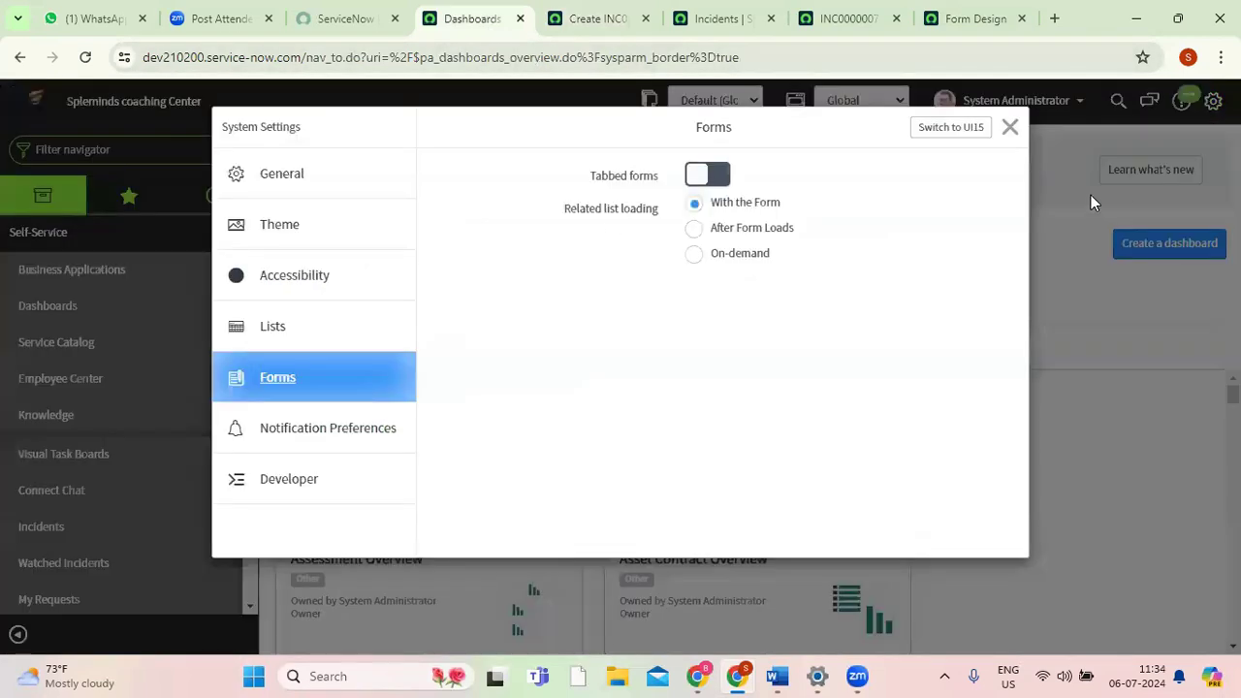
left_click(718, 176)
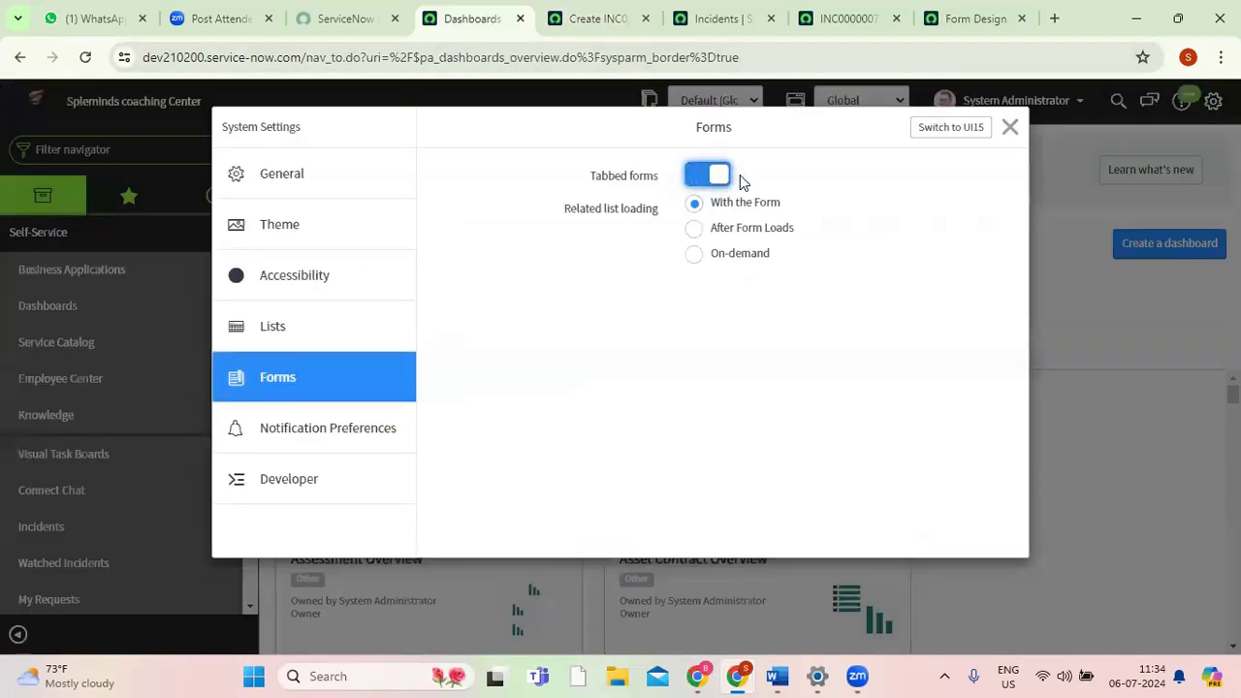
left_click(1009, 127)
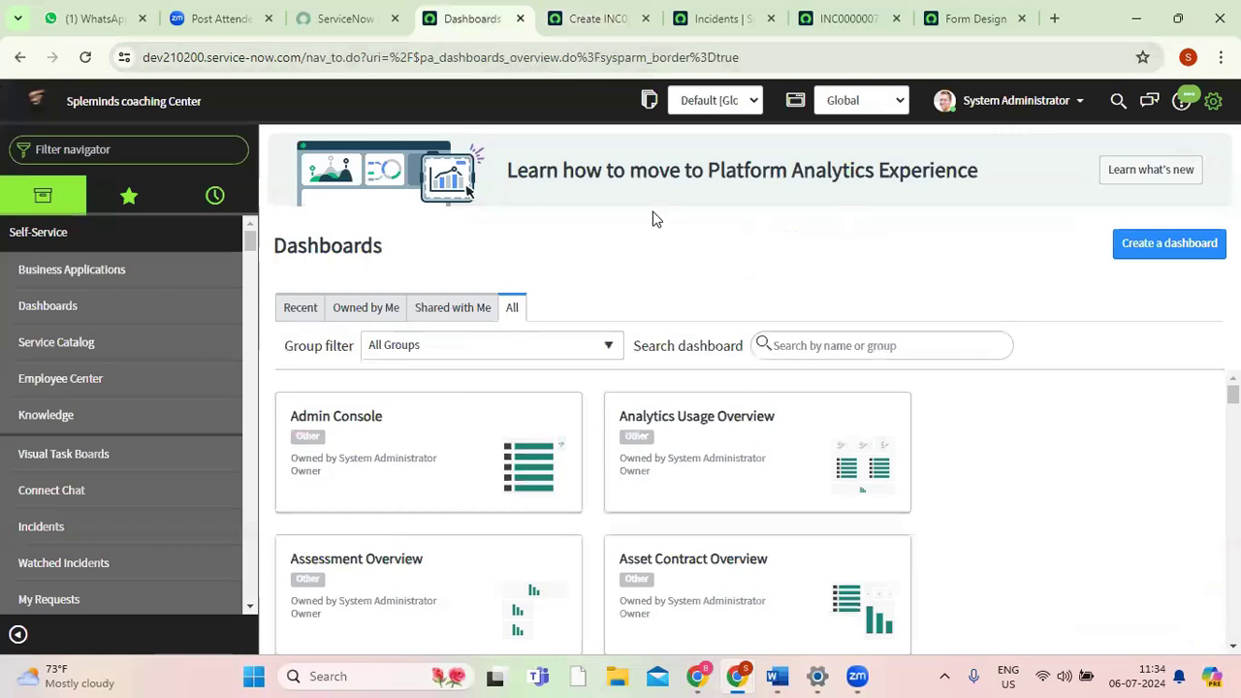
Reload the new incident form and view its Notes and Related Records sections in the tabbed layout.
left_click(606, 19)
left_click(85, 58)
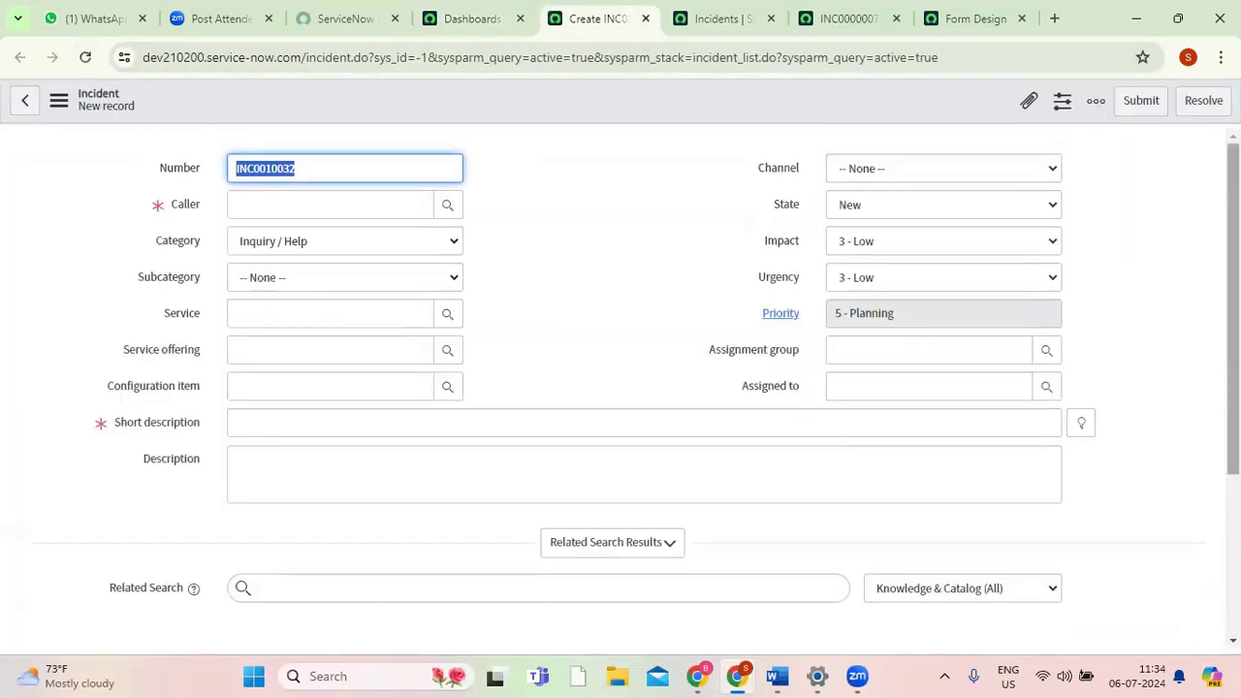
scroll(545, 583, "down", 3)
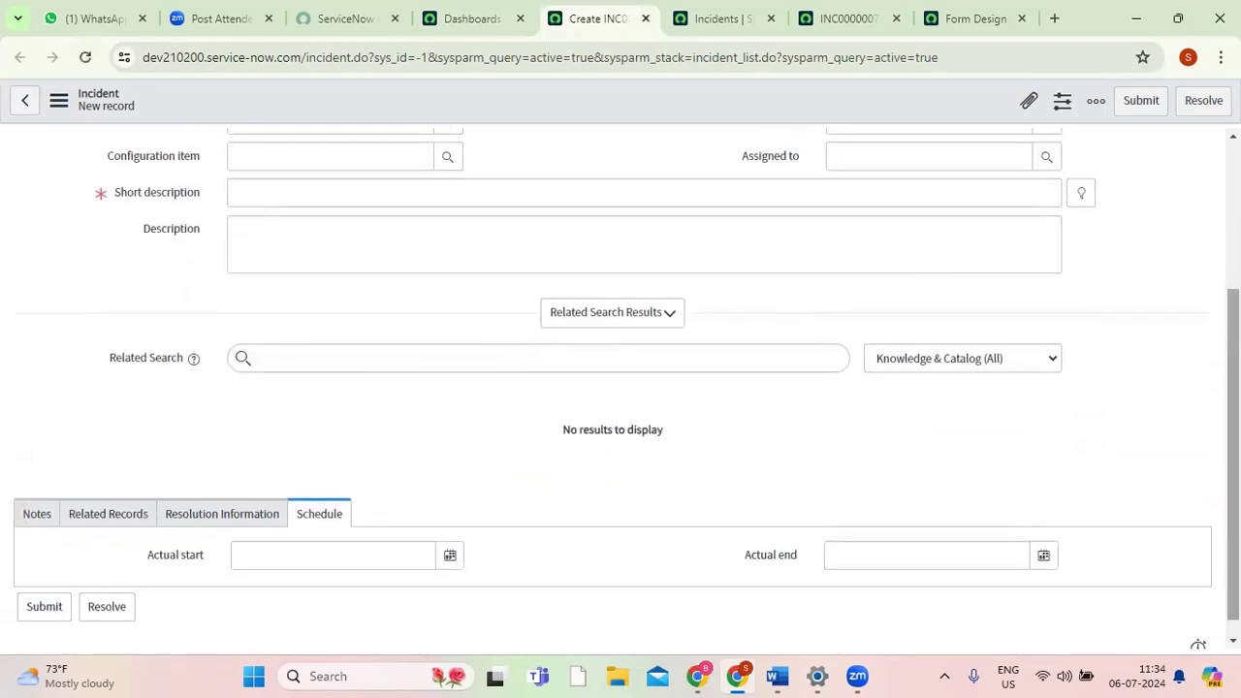
scroll(504, 620, "down", 1)
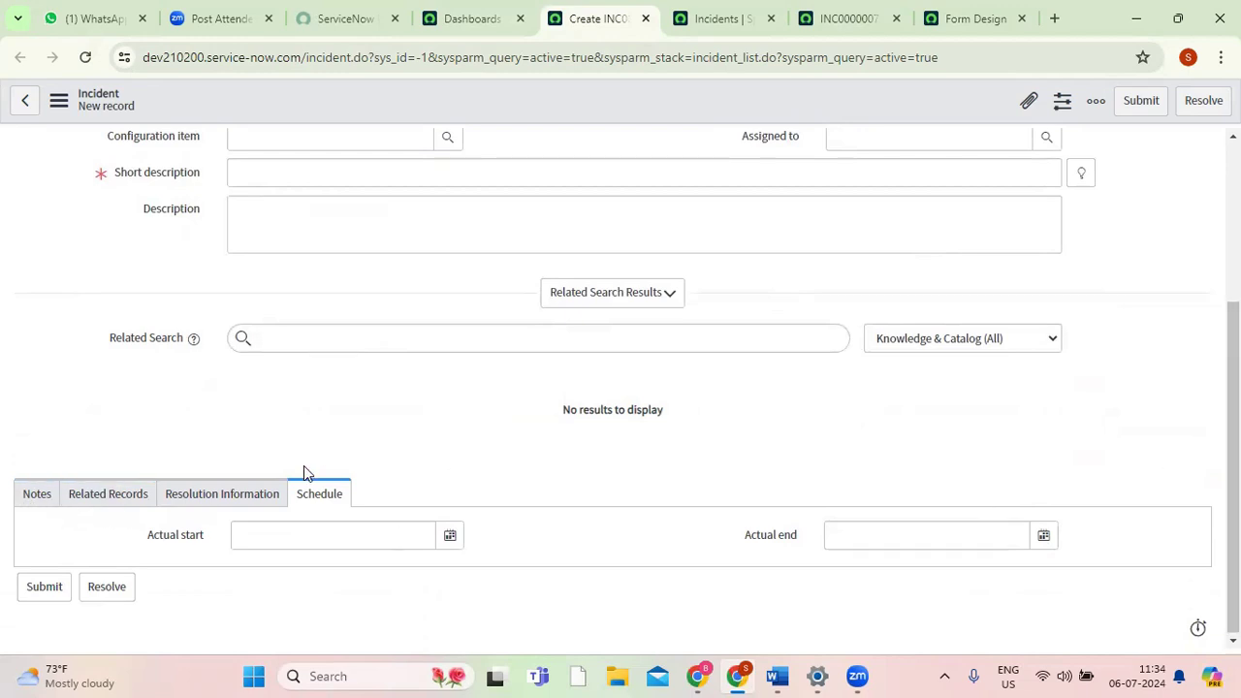
left_click(37, 502)
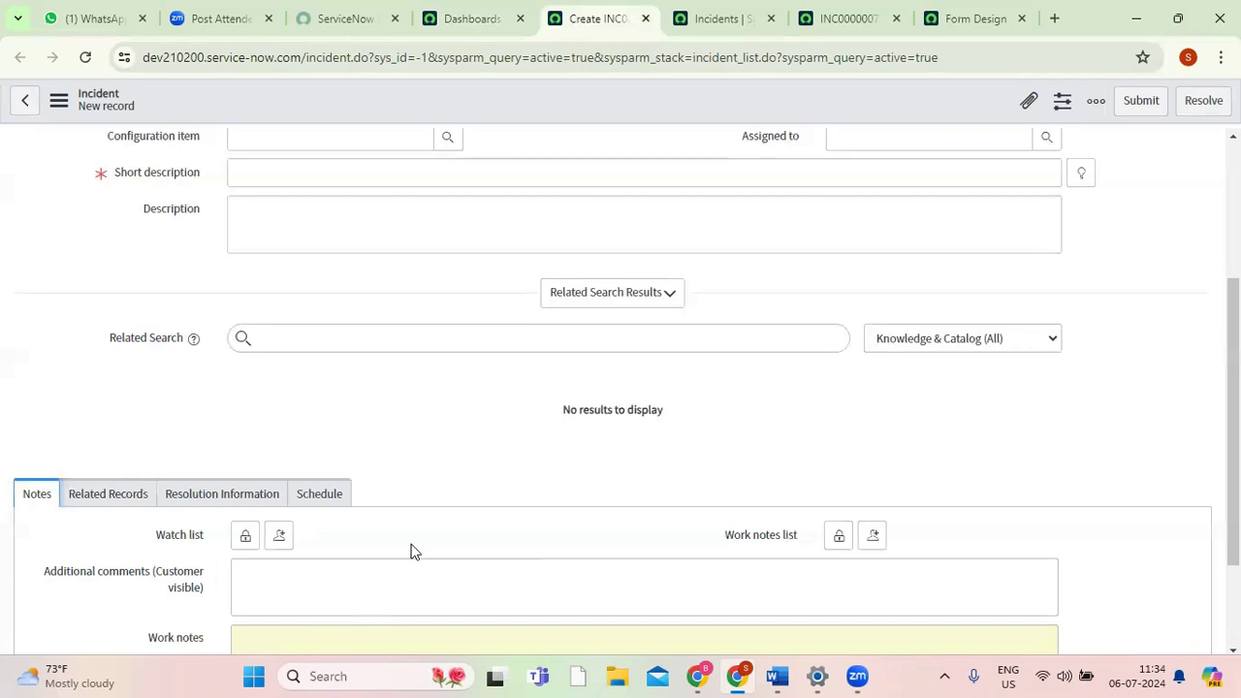
left_click(109, 496)
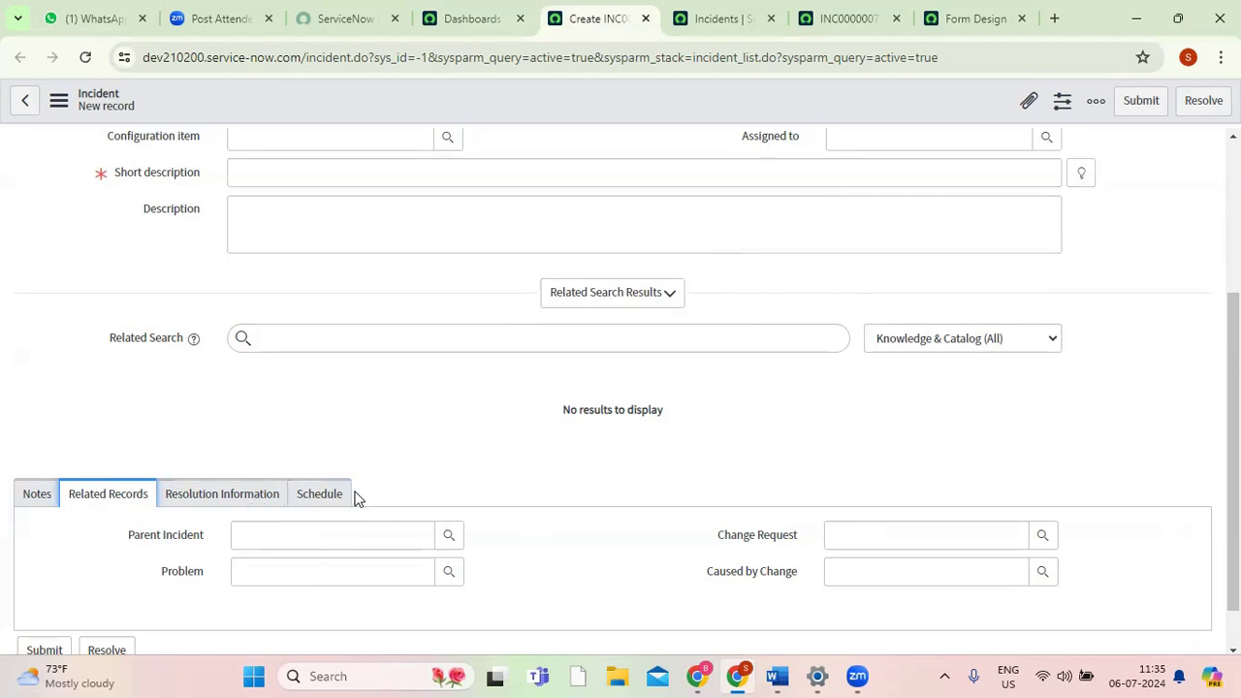
Review the incident form's sections and the available fields in Form Design, and bring up the list of field types.
left_click(950, 19)
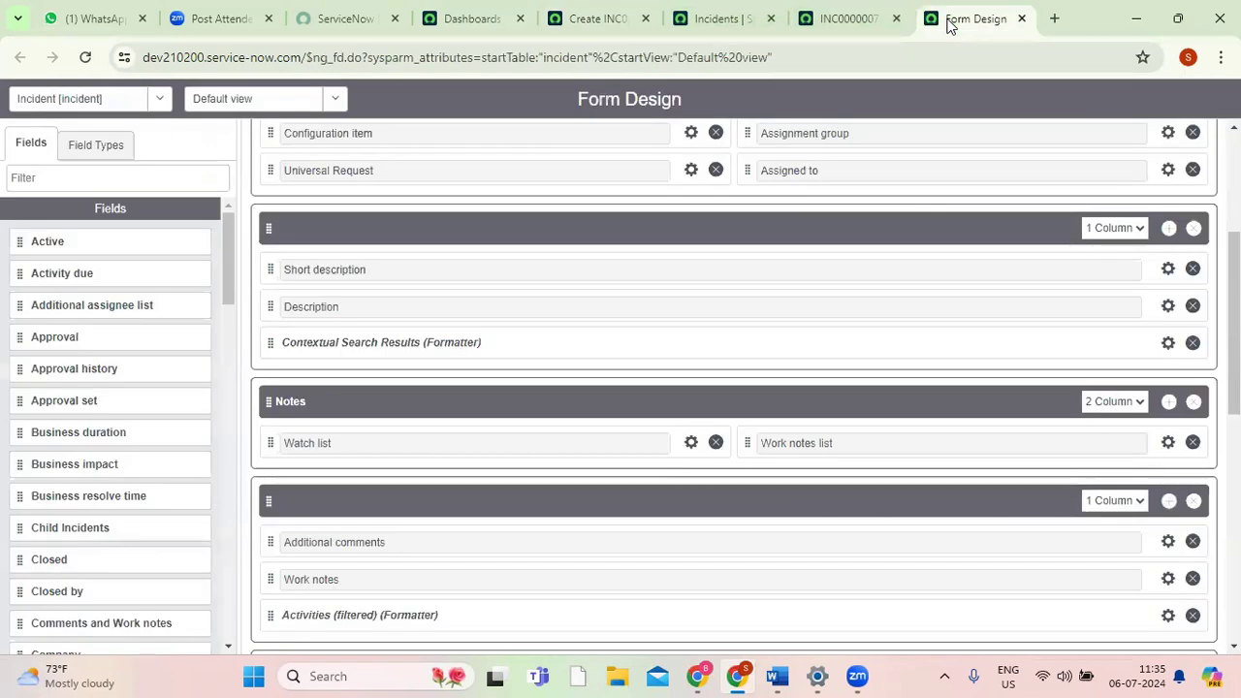
scroll(734, 388, "down", 10)
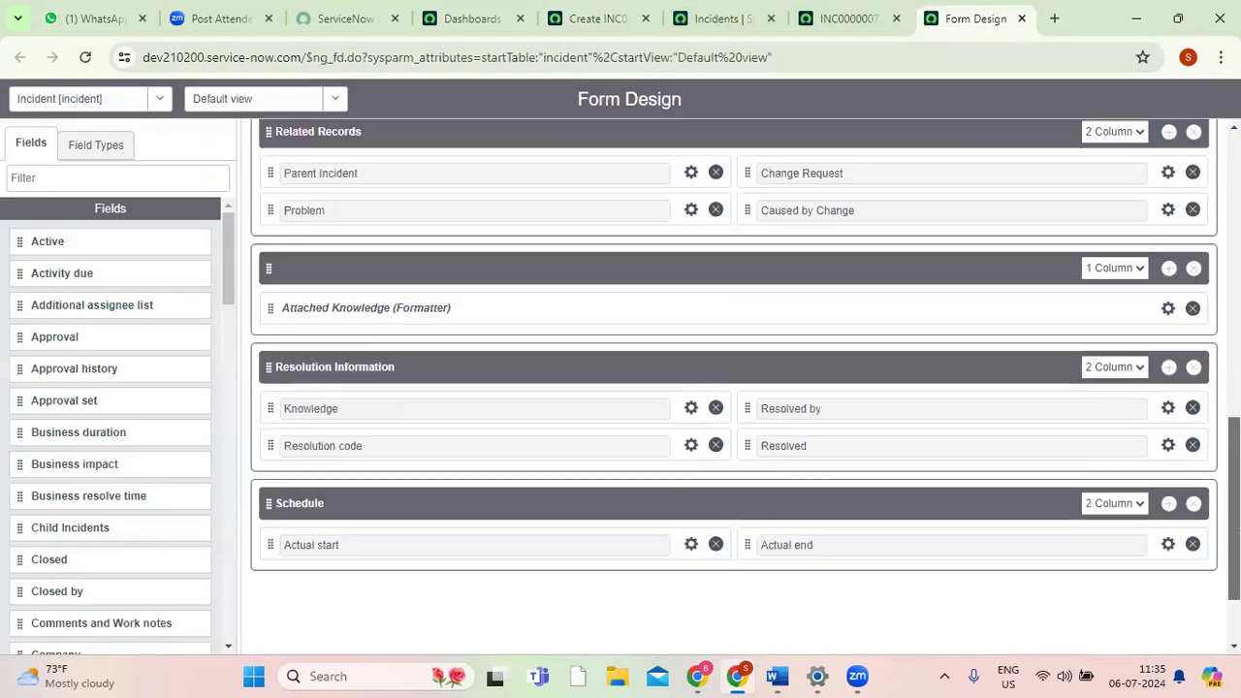
scroll(734, 388, "up", 2)
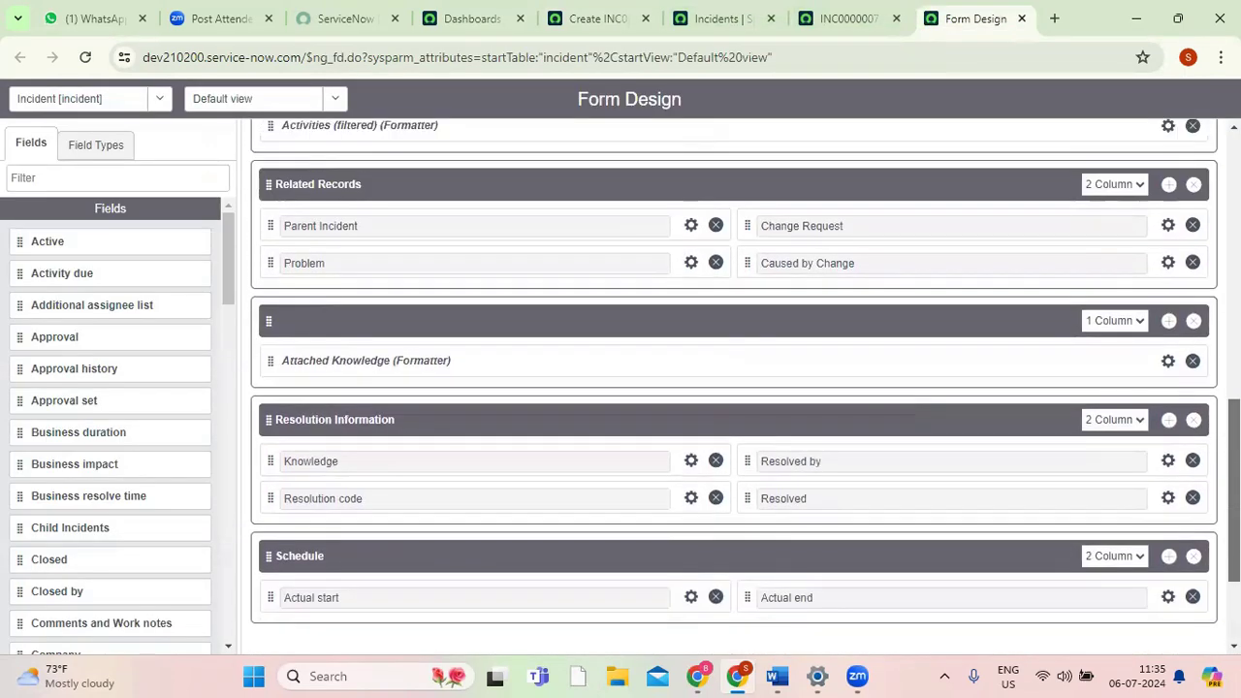
scroll(734, 388, "down", 2)
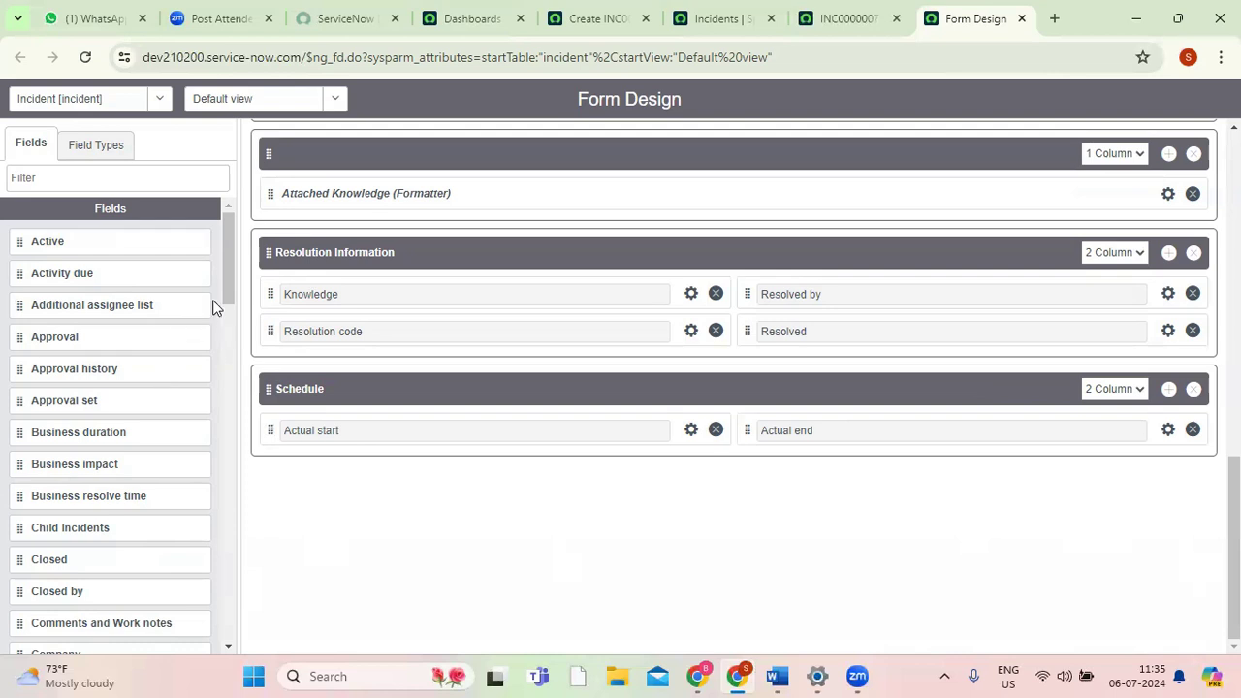
scroll(230, 399, "down", 3)
left_click_drag(230, 399, 224, 222)
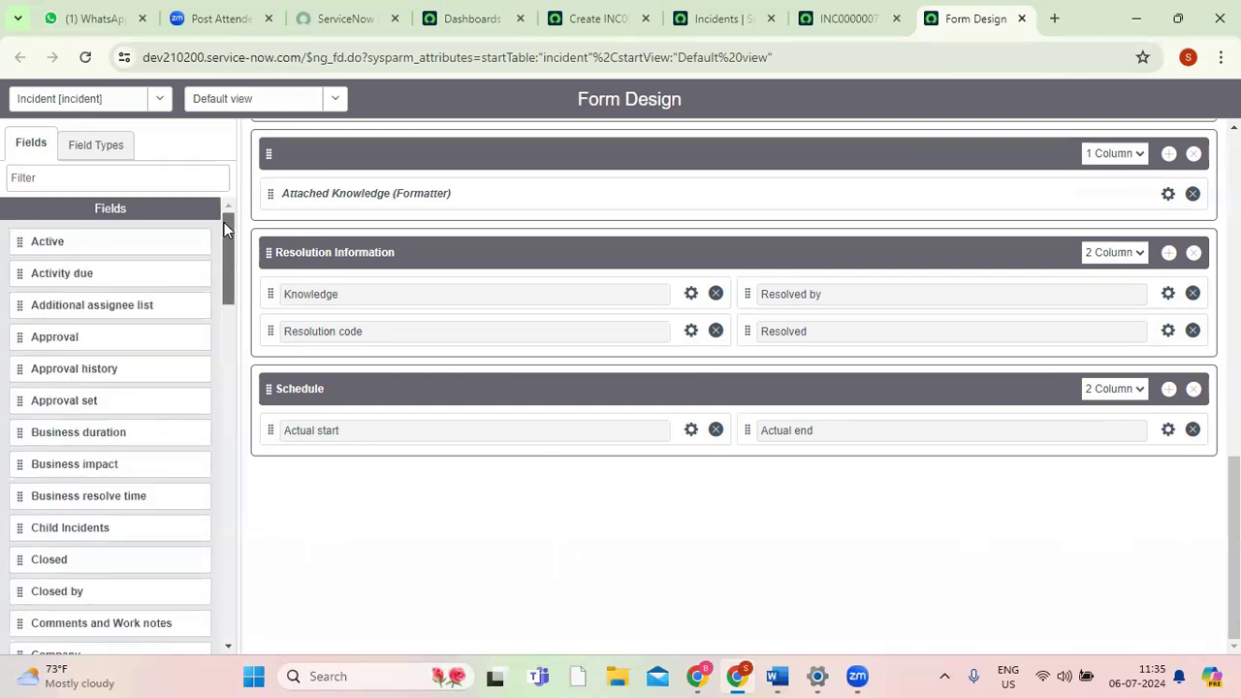
left_click(106, 152)
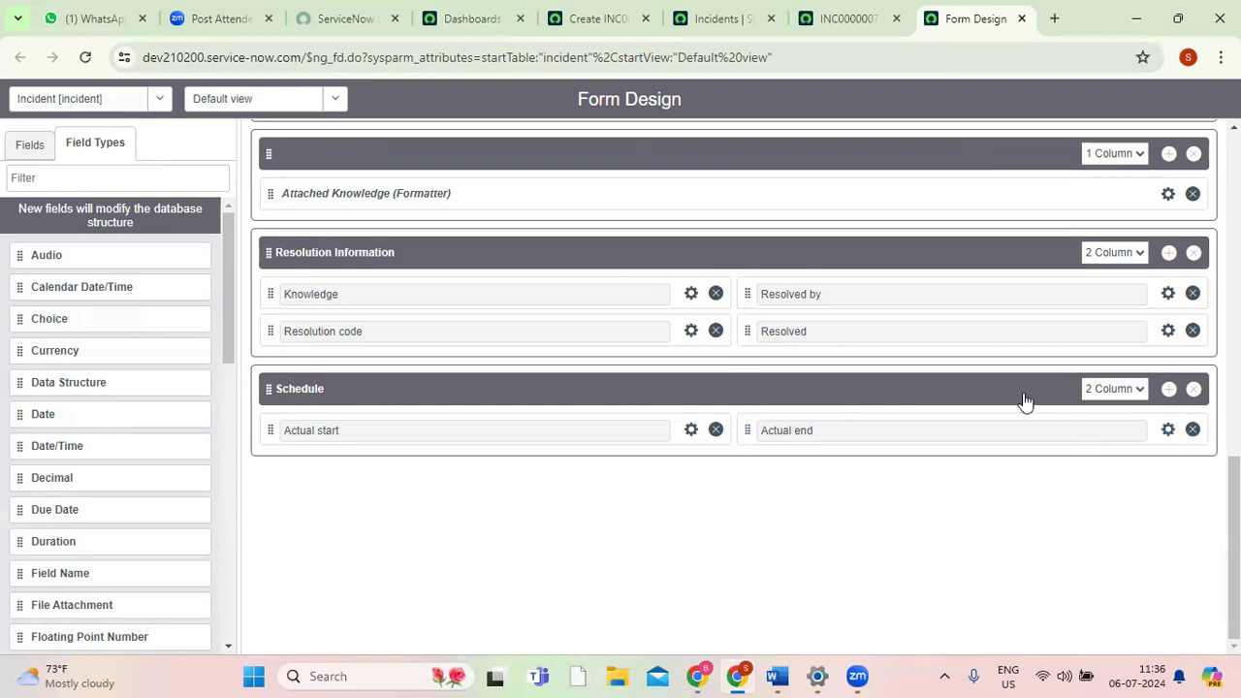
Examine the Number and Short description fields on the INC0000007 record as examples of field types.
left_click(832, 21)
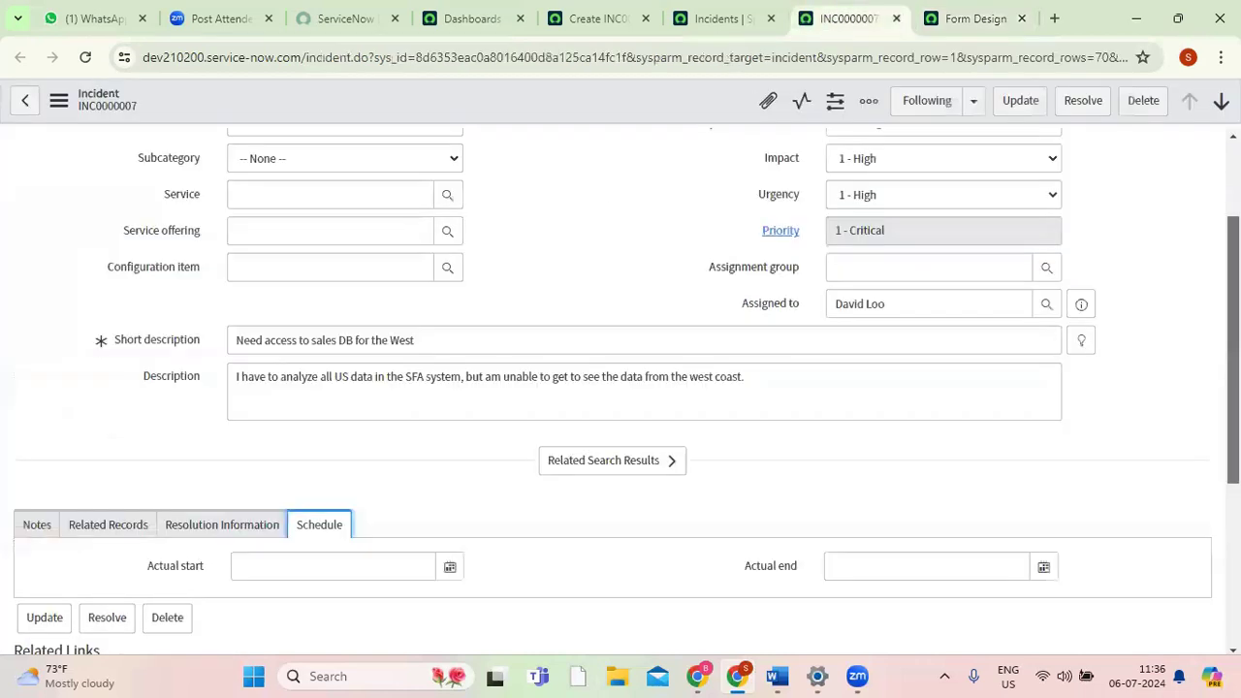
scroll(934, 307, "up", 2)
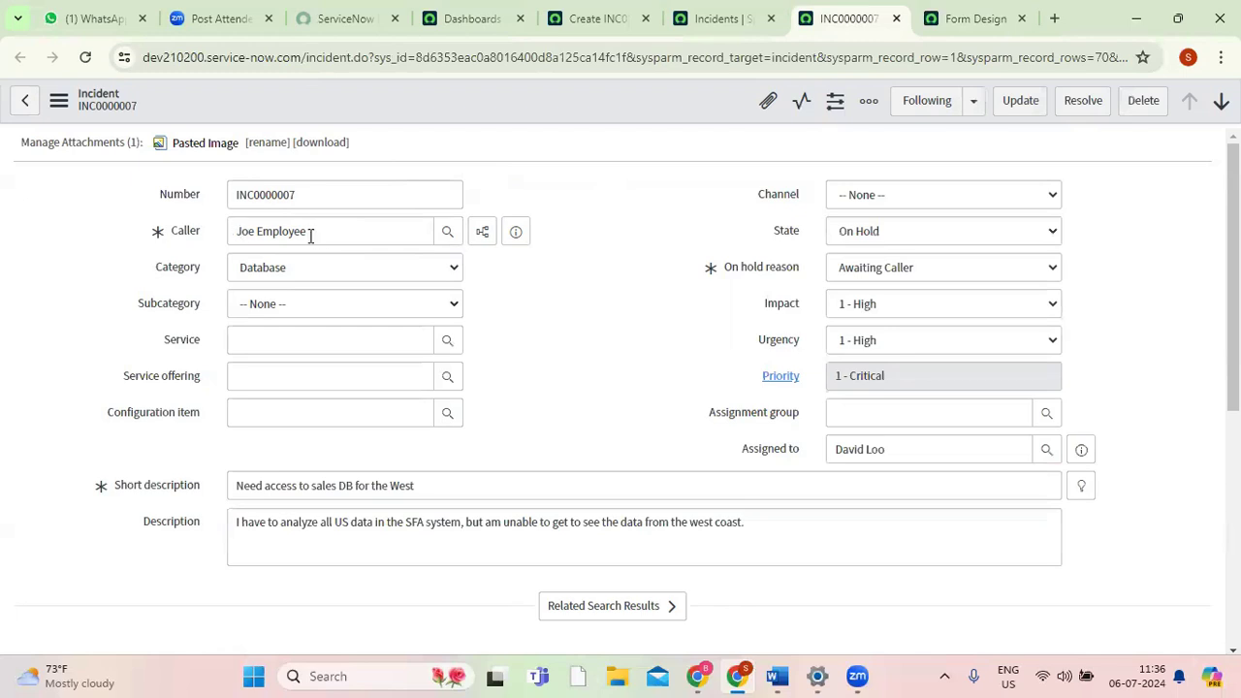
double_click(317, 197)
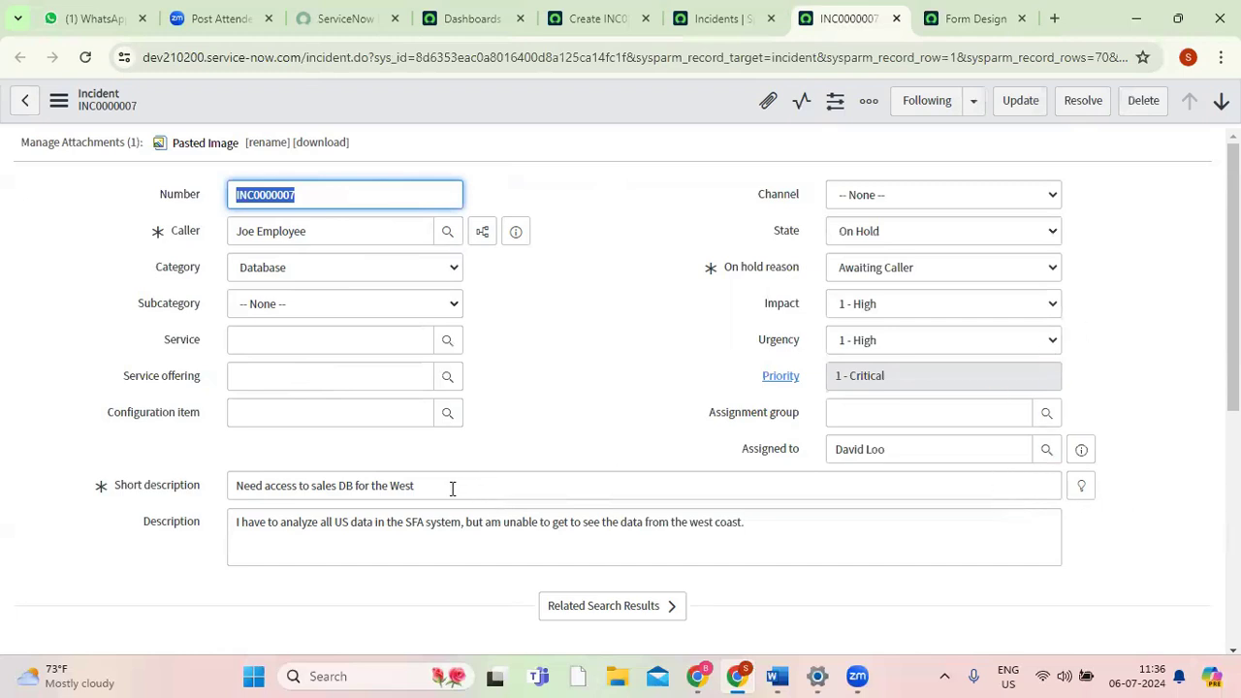
double_click(323, 486)
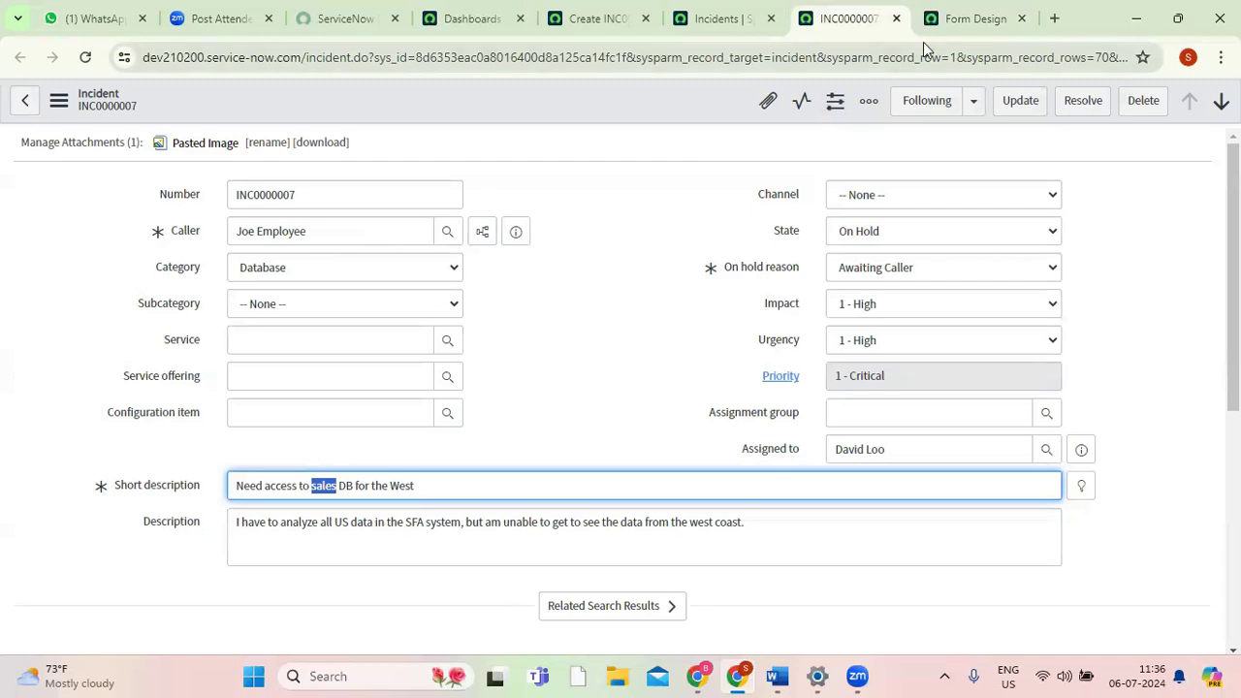
Browse the list of field types available for new fields in Form Design.
left_click(958, 32)
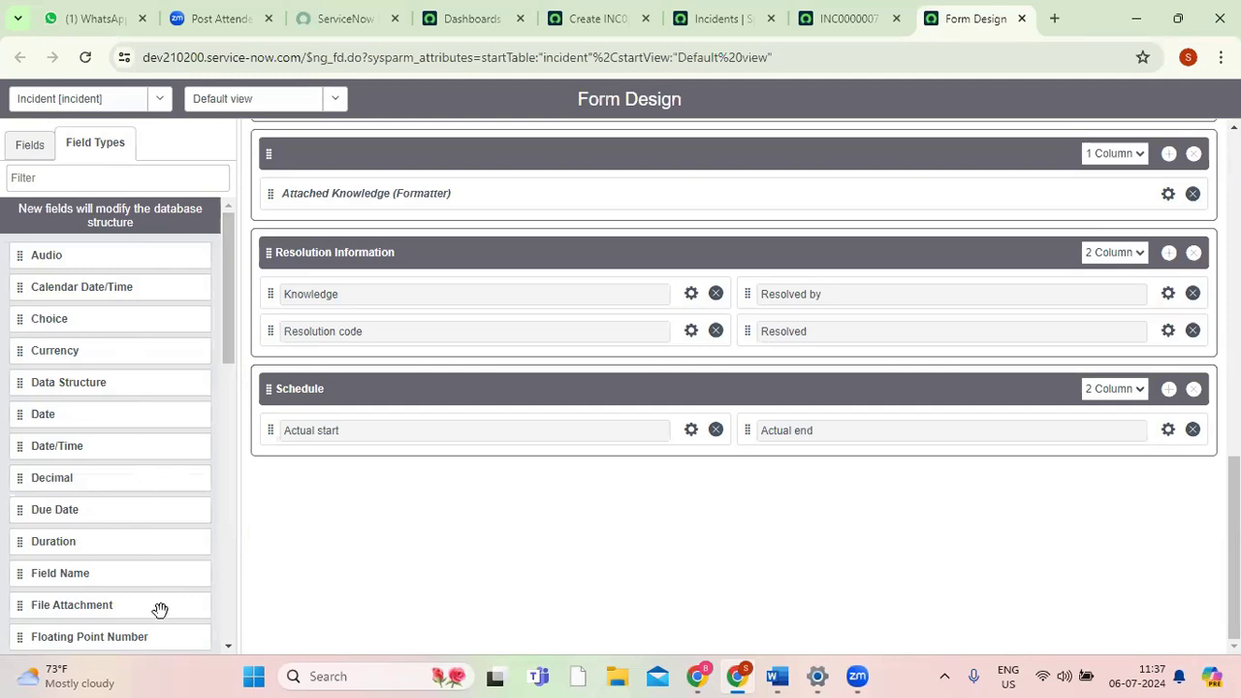
left_click_drag(226, 327, 214, 378)
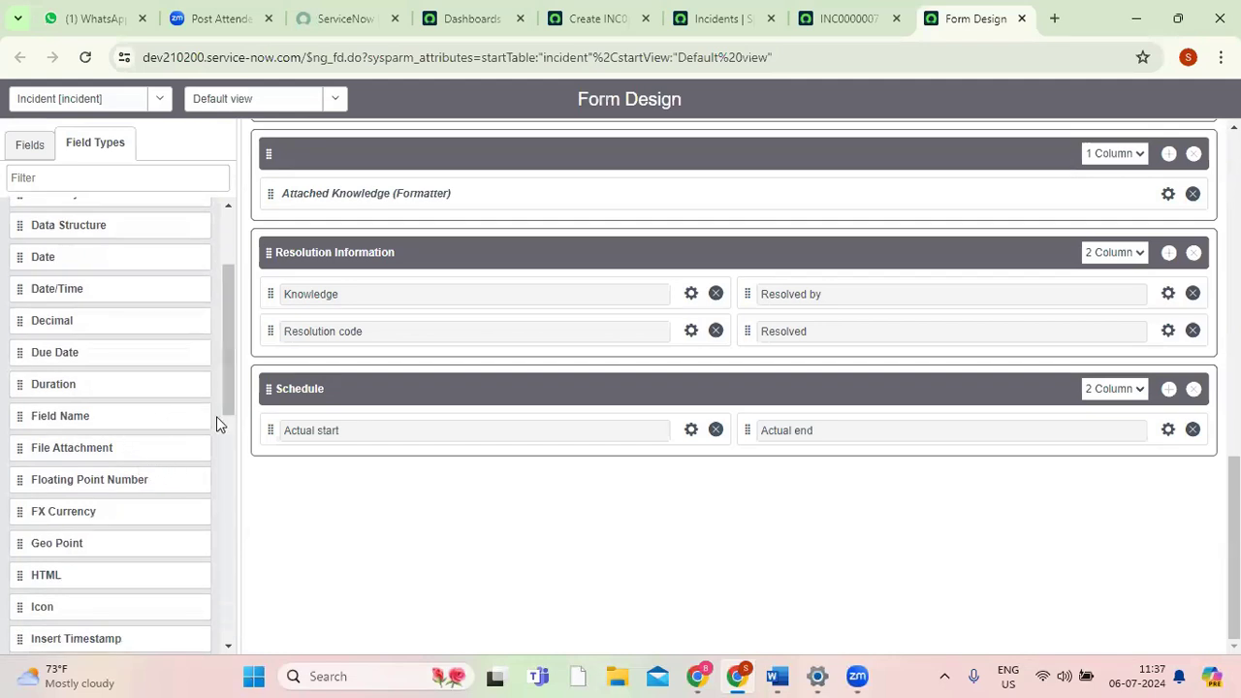
left_click_drag(228, 385, 227, 291)
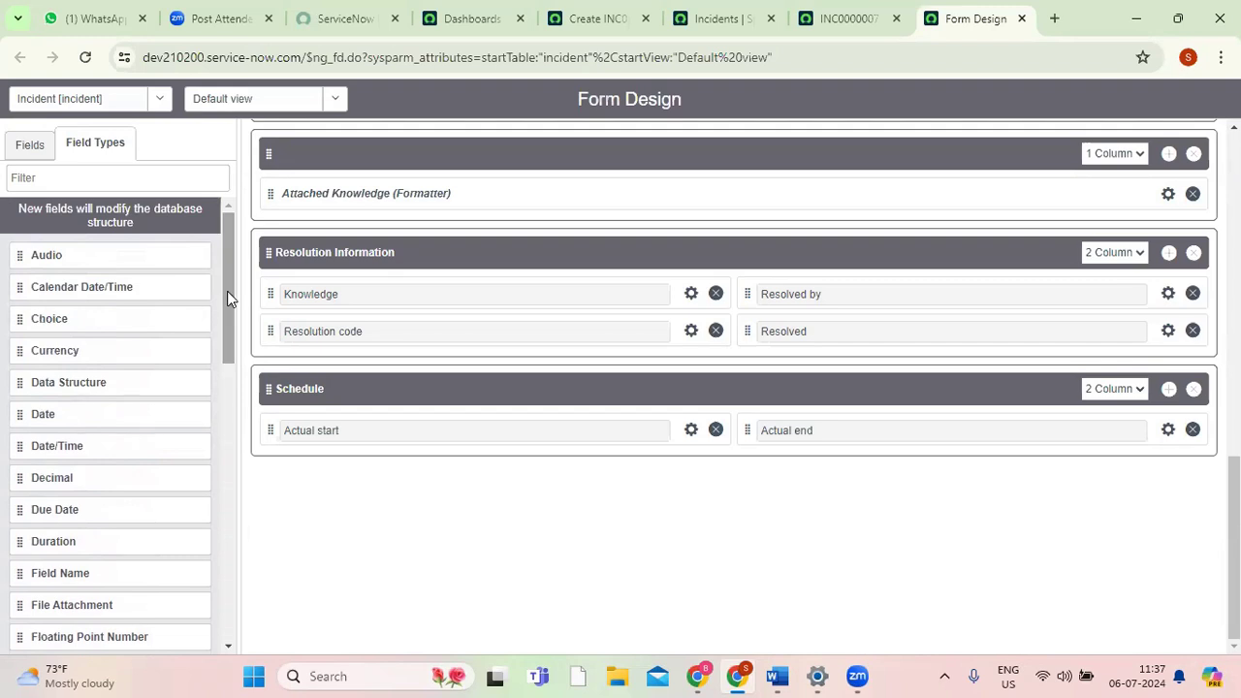
Return to the INC0000007 record and examine the Actual start field in its Schedule section.
left_click(838, 25)
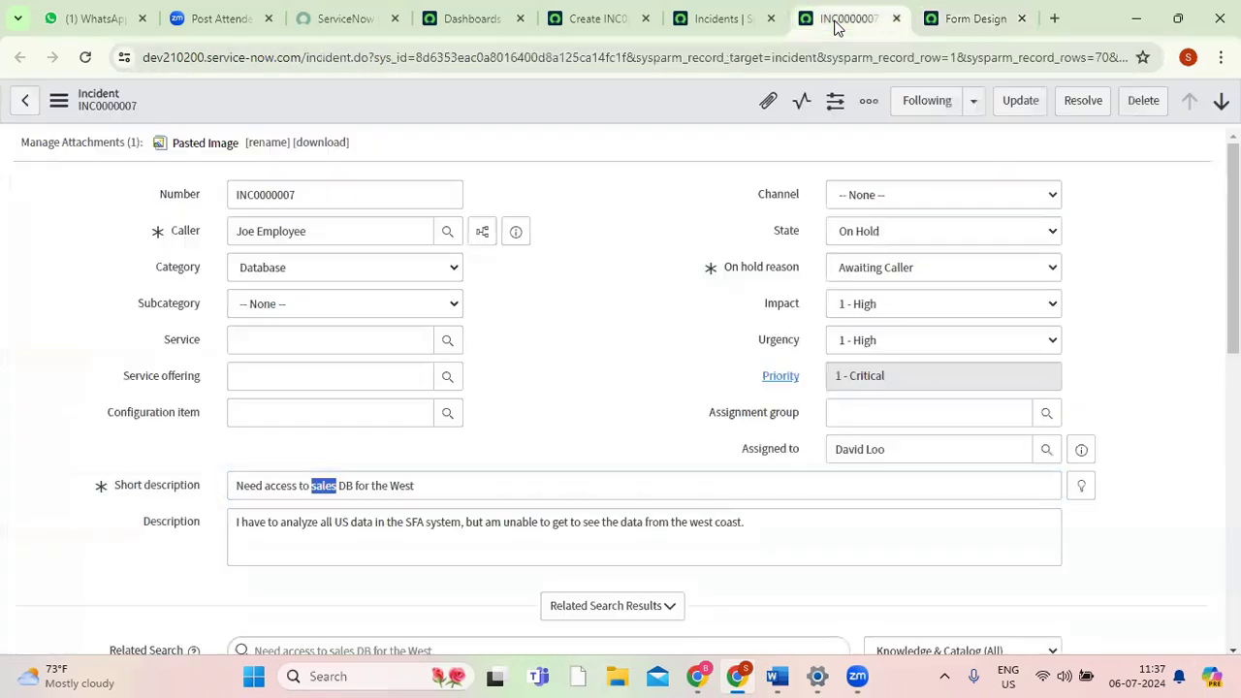
scroll(967, 443, "down", 2)
scroll(967, 443, "down", 5)
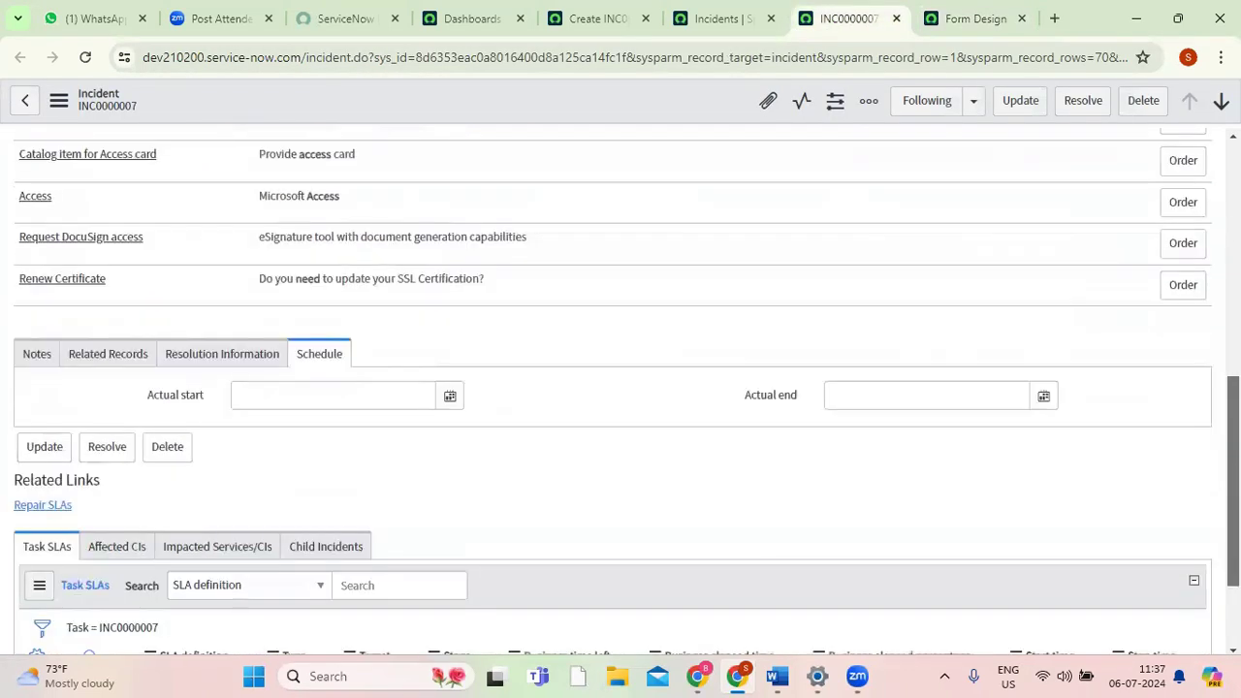
left_click_drag(182, 401, 139, 397)
left_click(179, 402)
left_click(138, 401)
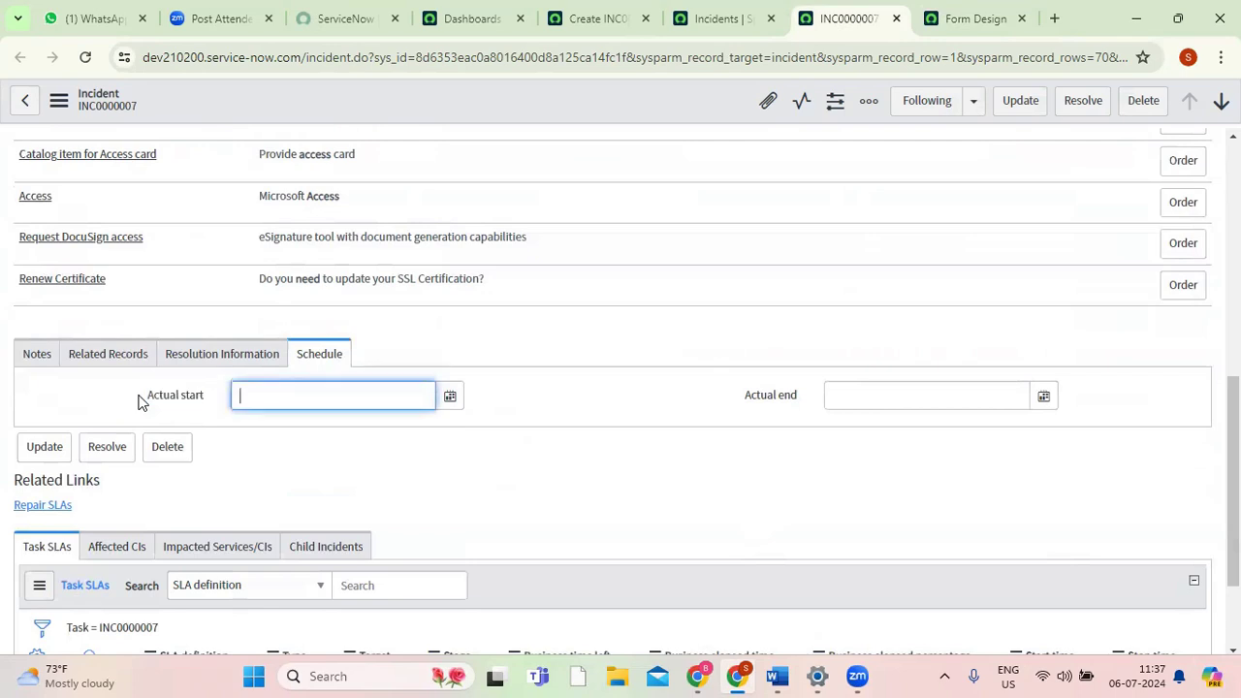
left_click(150, 398)
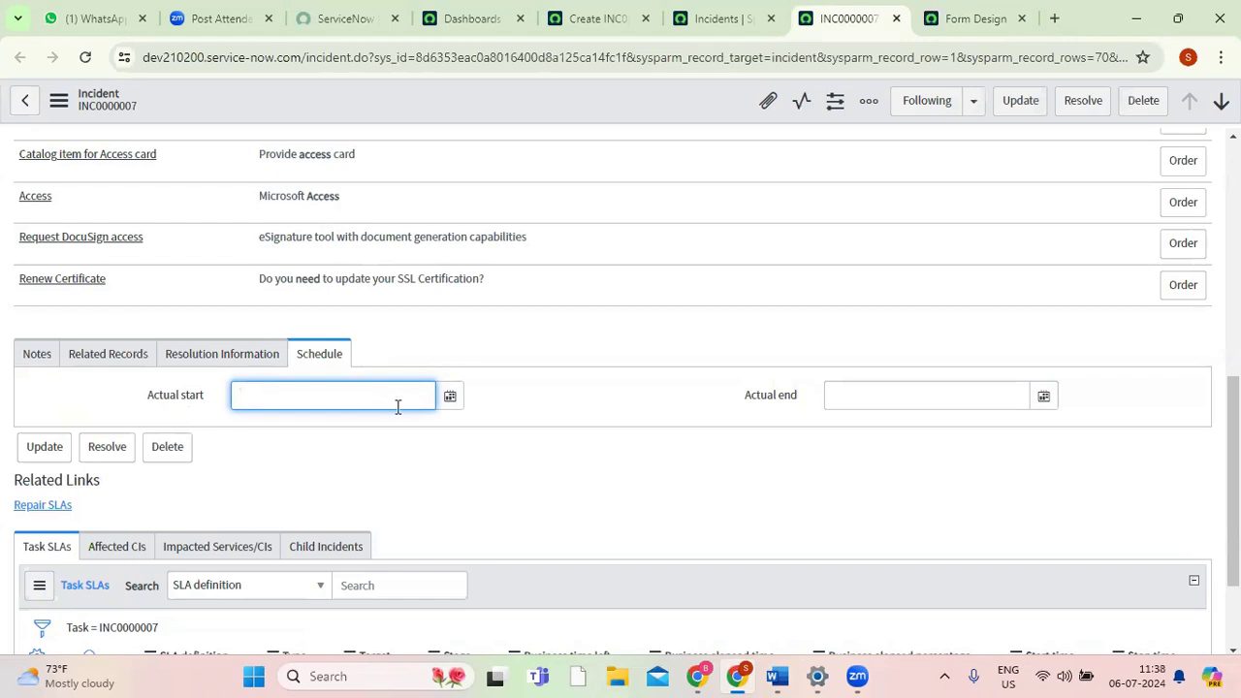
Pick 13 July 2024 from the calendar as the Actual start date, giving 13/07/2024 06:08:03 AM.
left_click(456, 402)
left_click(456, 401)
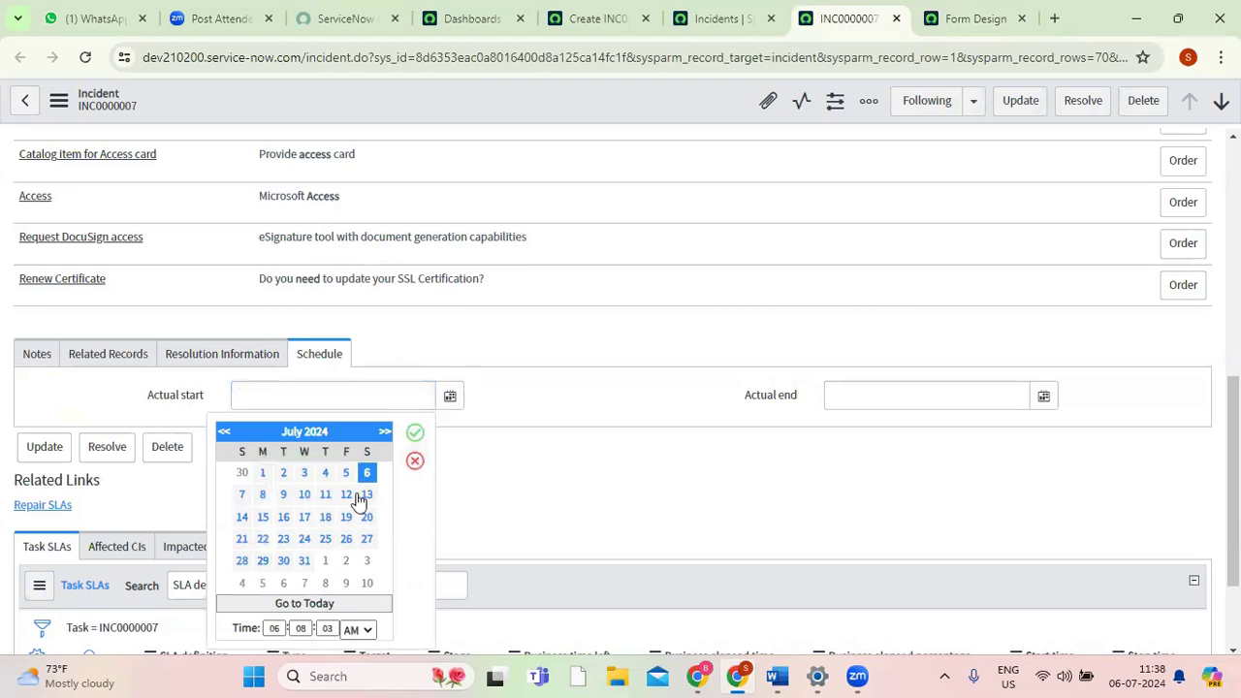
left_click(361, 497)
left_click(422, 436)
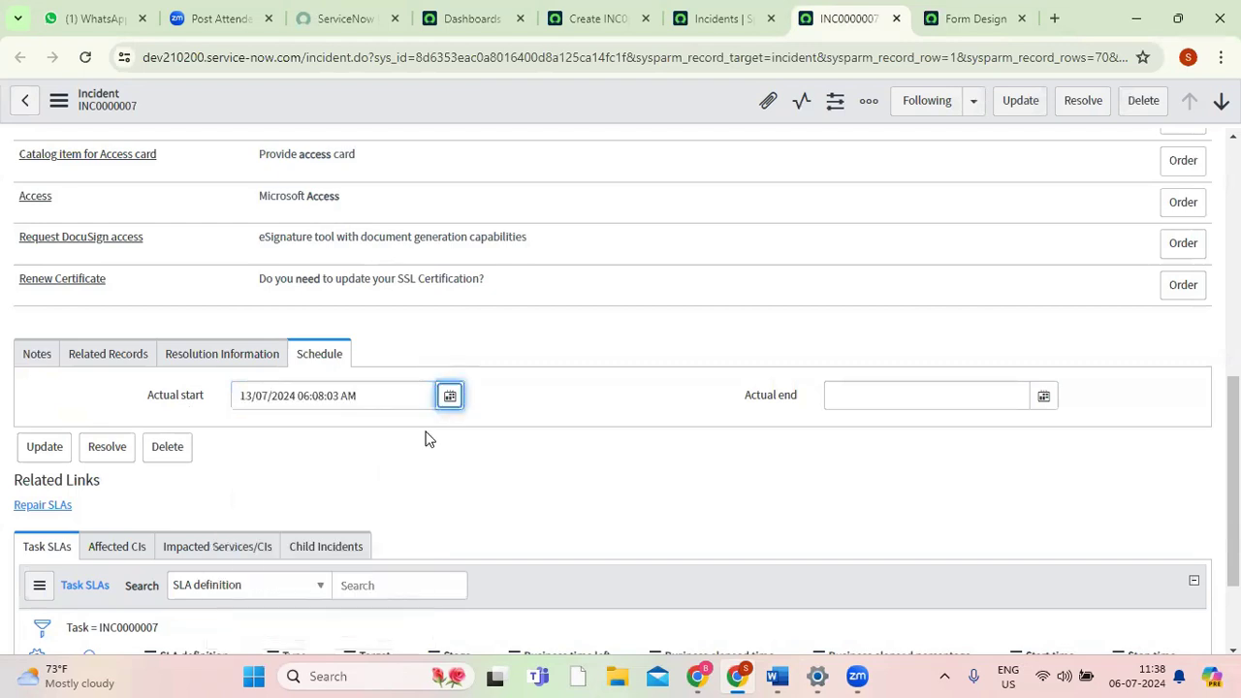
Try replacing the Actual start date with digits and with the text "sfhjsfhkjsdfhkjdsfhk.s", and clear the field.
left_click_drag(390, 397, 219, 407)
key("BackSpace")
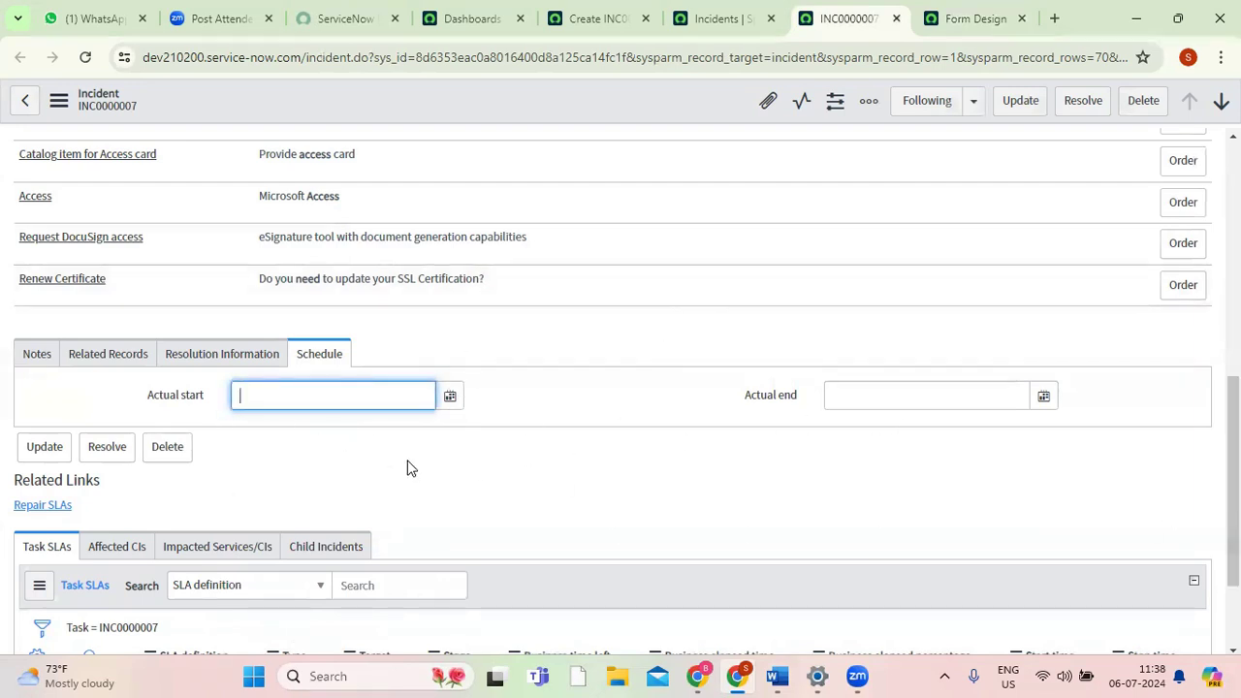
type("4269048")
key("BackSpace")
key("BackSpace")
key("BackSpace")
key("BackSpace")
type("sfhjsfhkjsdfhkjdsfhk.s")
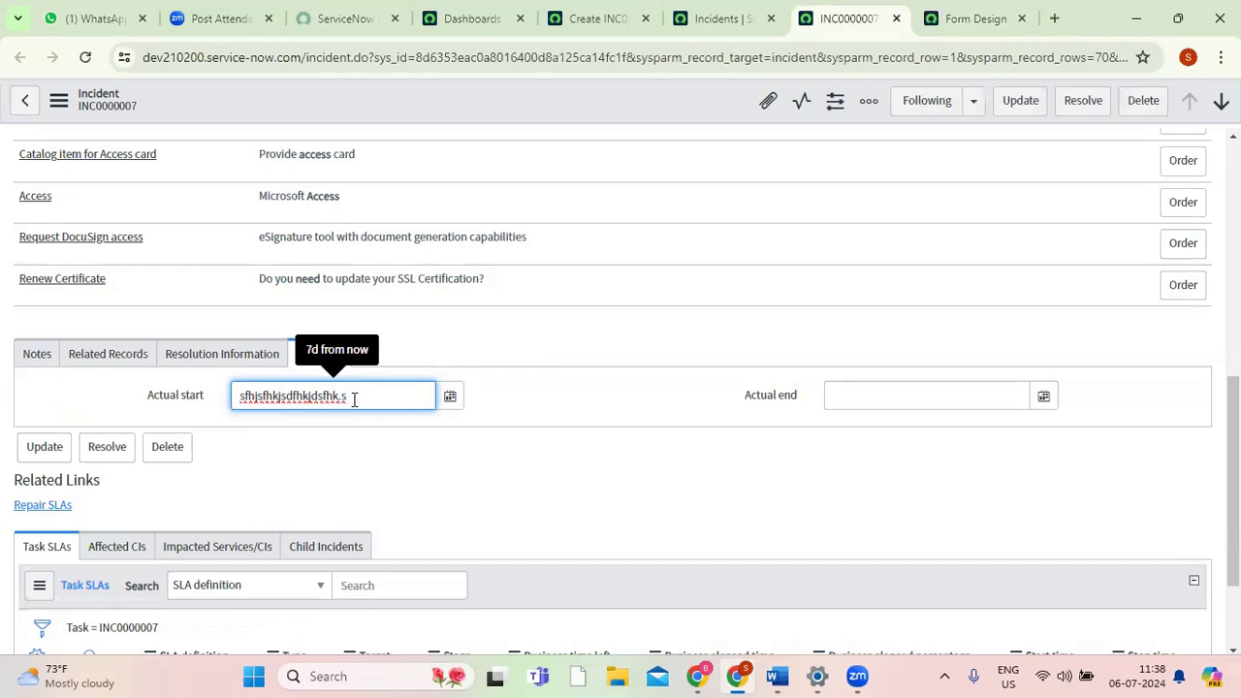
triple_click(385, 389)
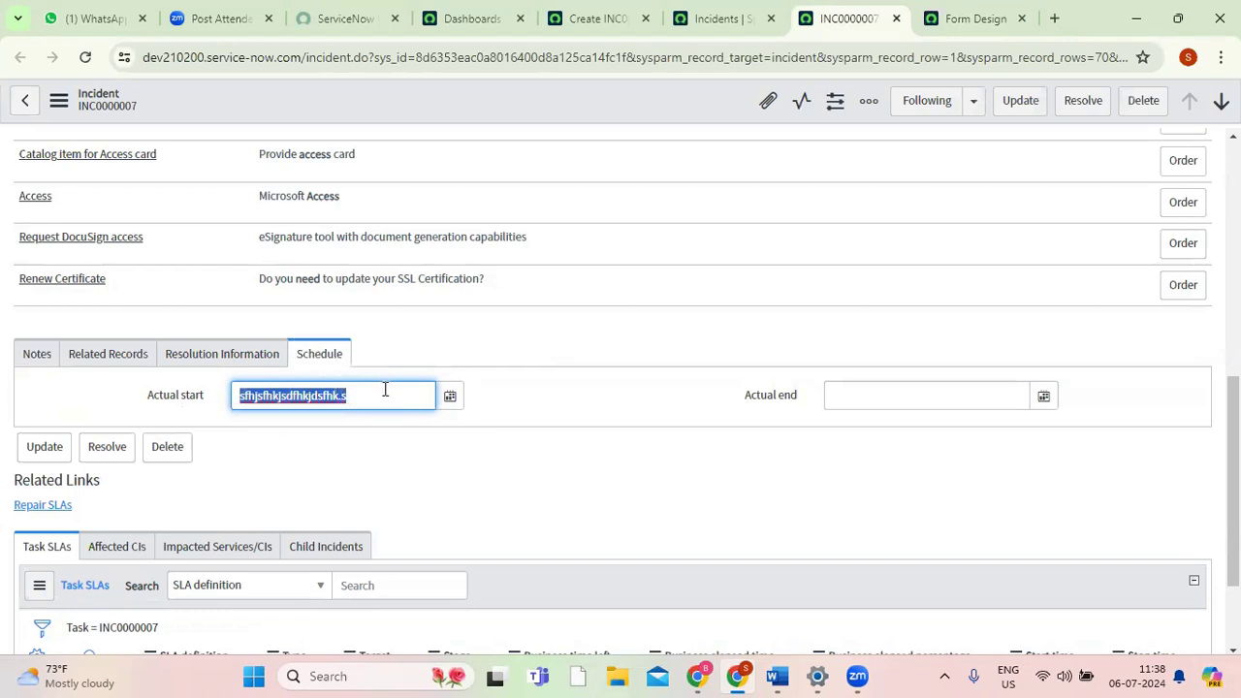
key("BackSpace")
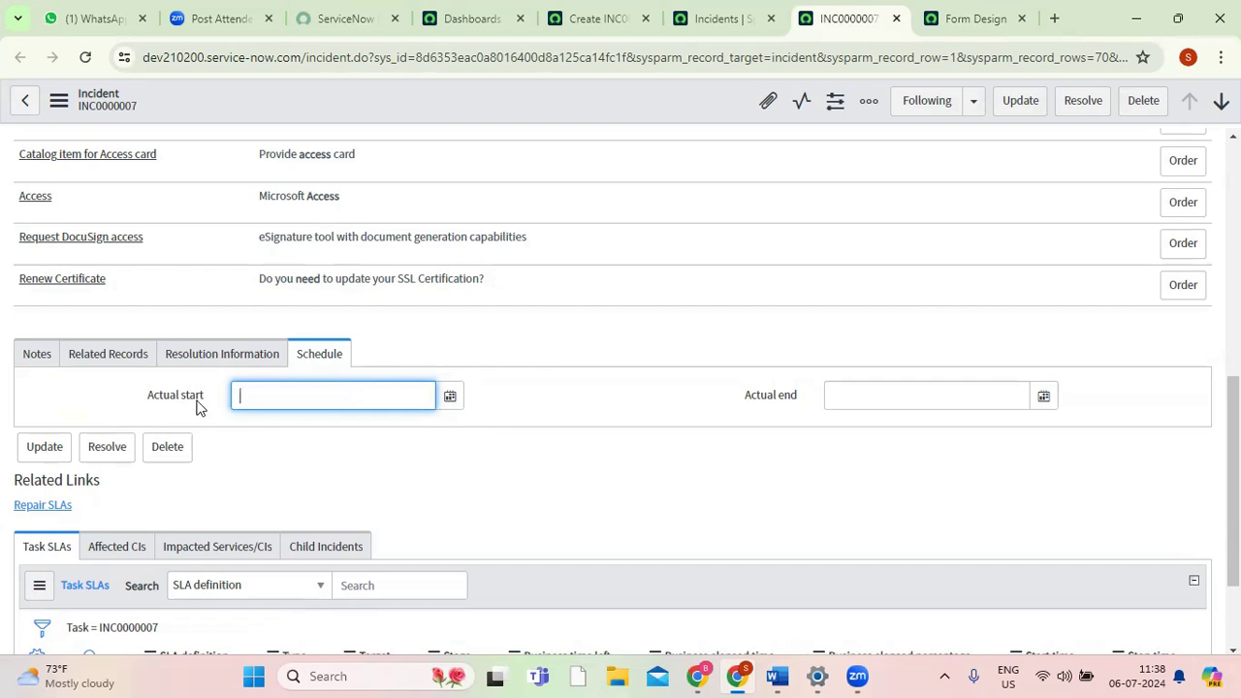
Set Actual start to 06/07/2024 06:08:52 AM from the calendar and go back to the start of the record.
left_click(450, 399)
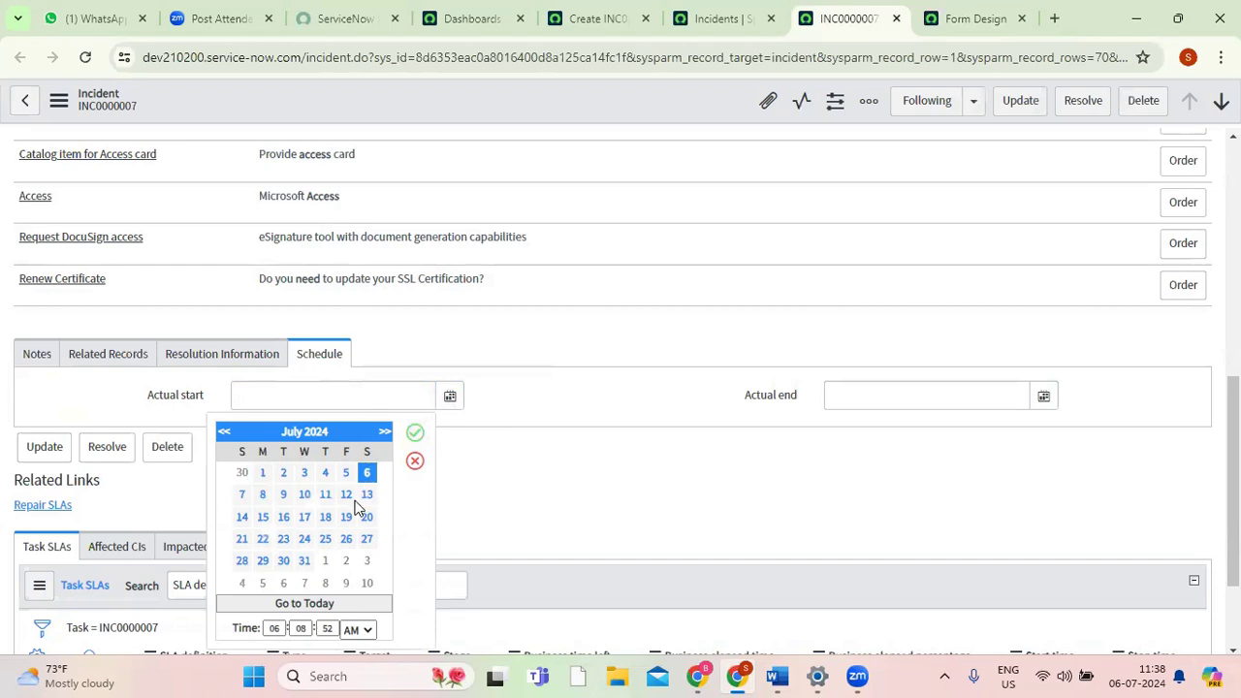
left_click(415, 432)
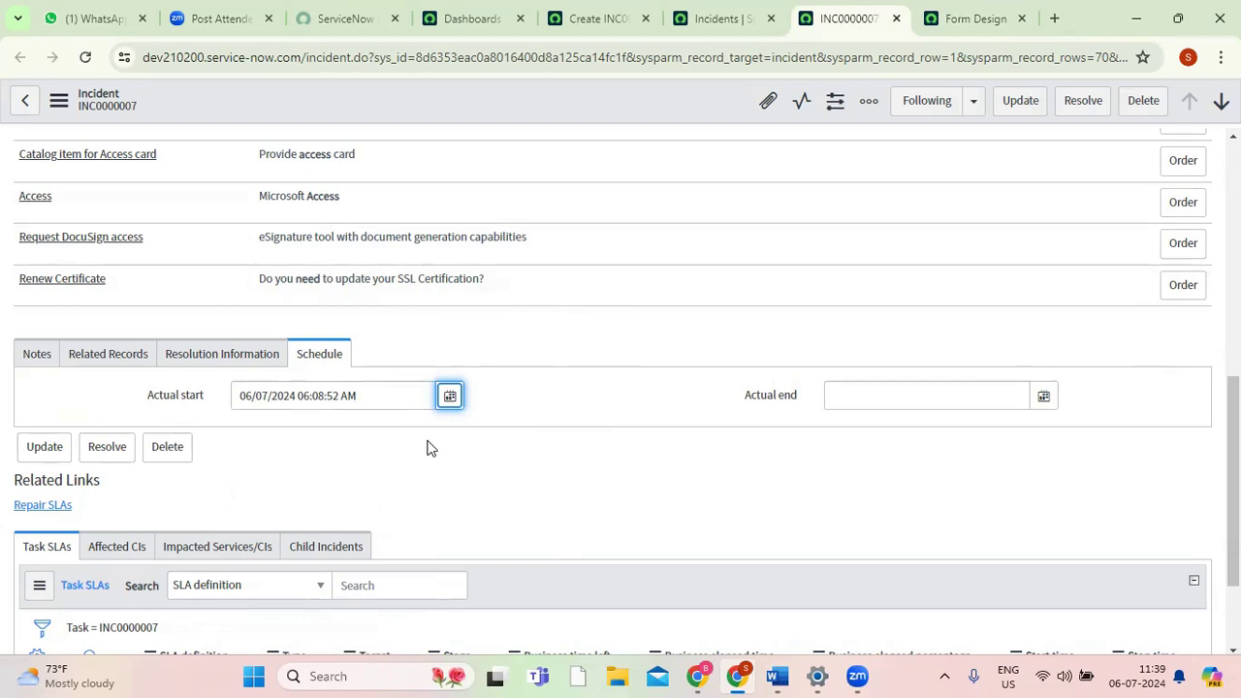
left_click_drag(359, 398, 237, 397)
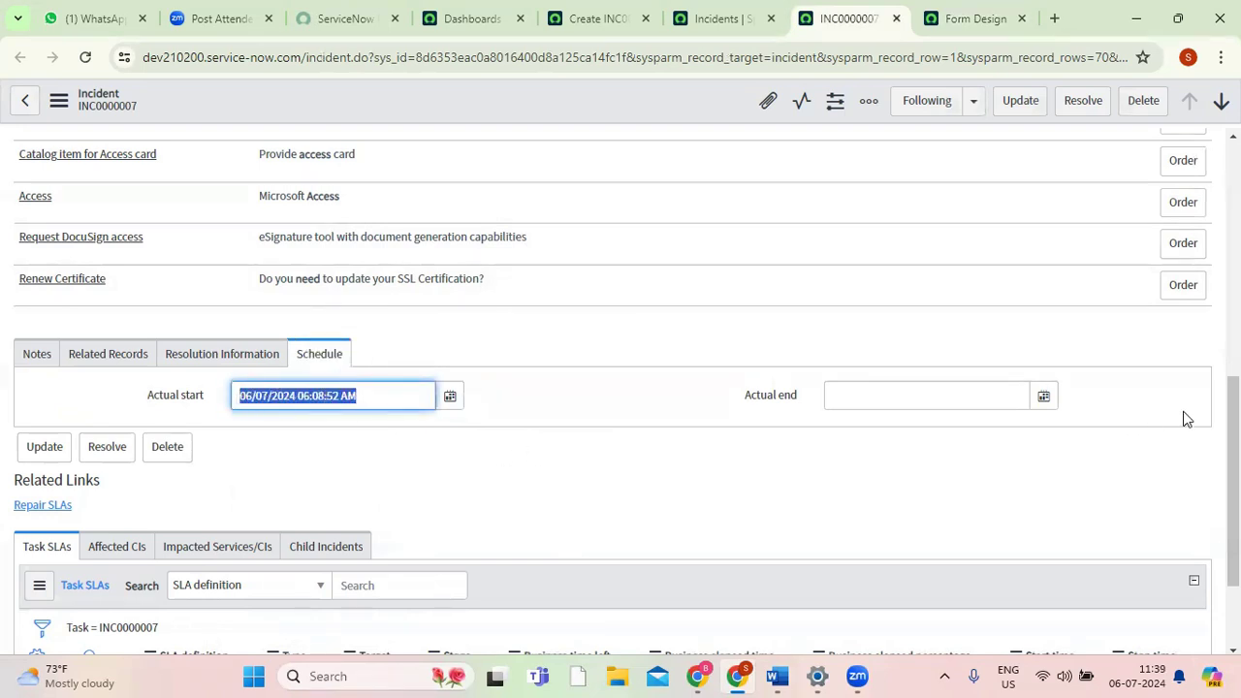
left_click_drag(1233, 422, 1233, 188)
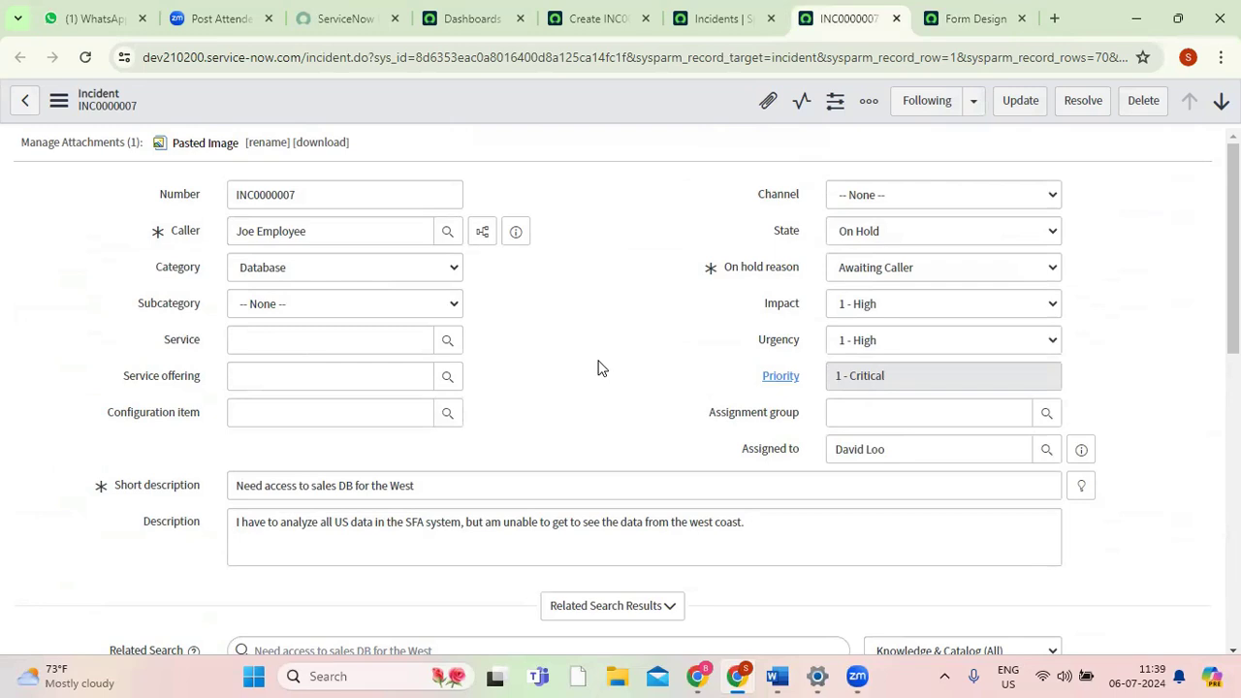
Return to Form Design and add a new Audio field to the Schedule section below Actual start.
left_click(960, 23)
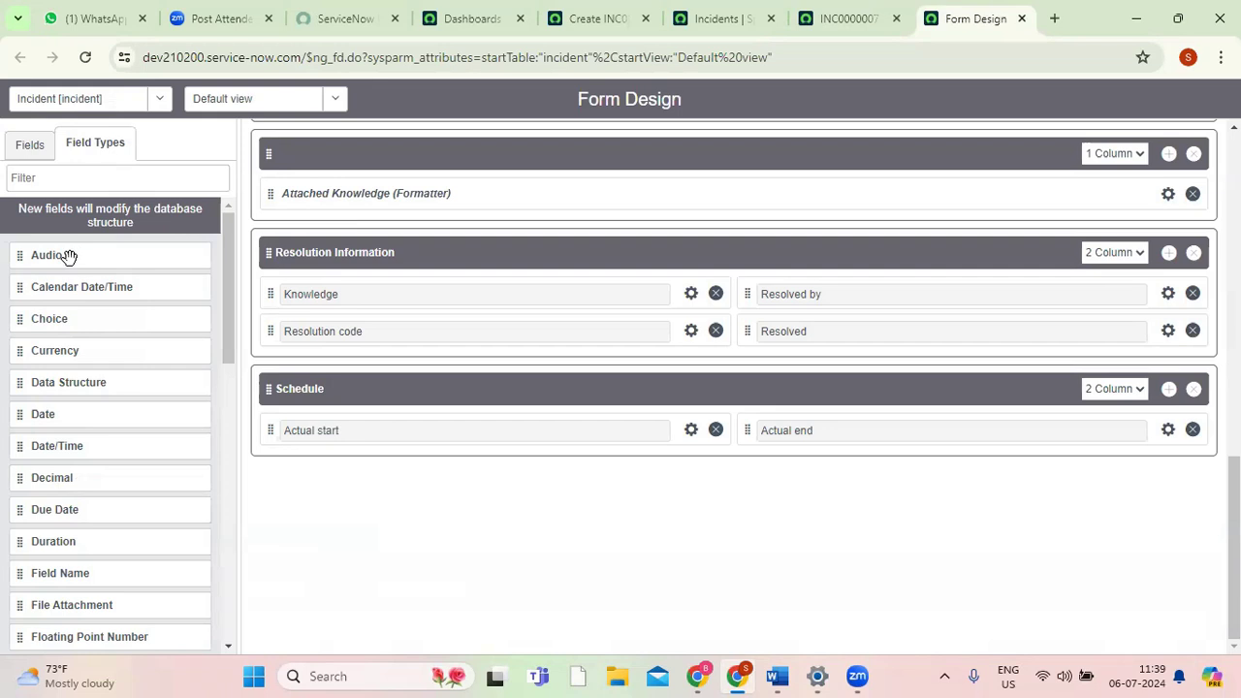
left_click_drag(78, 258, 337, 465)
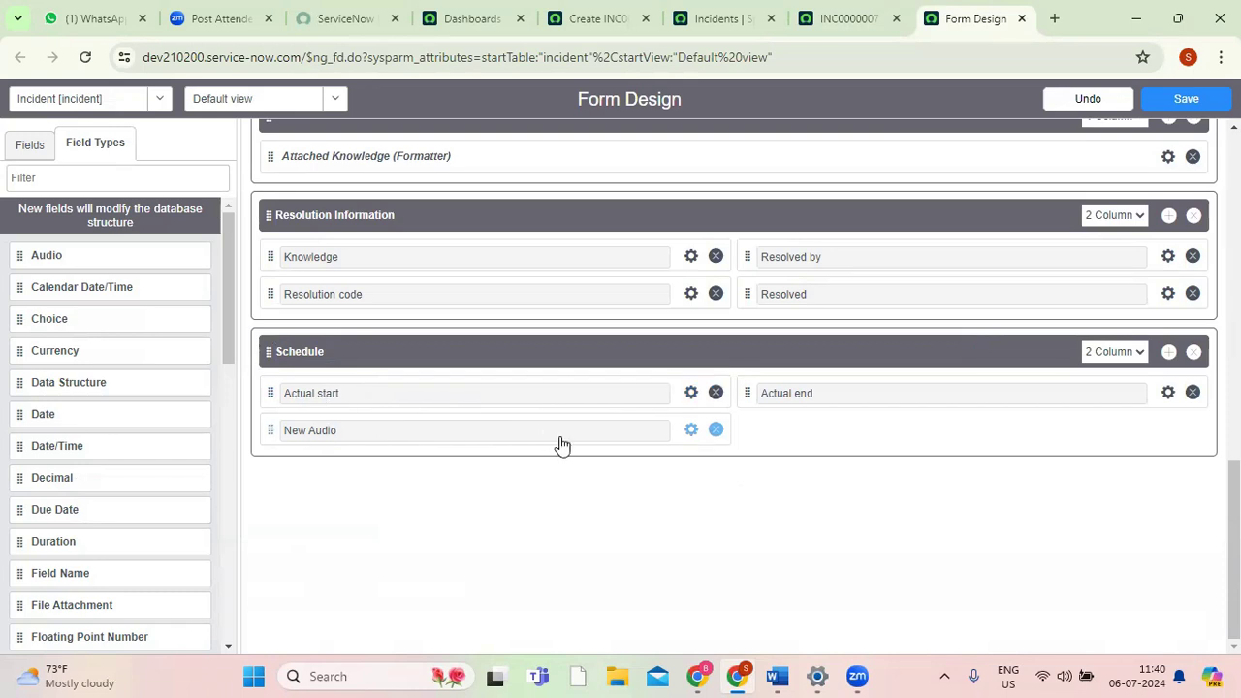
Examine the label, name and type in the Actual start field's properties, glancing at the new incident form in between.
left_click(691, 394)
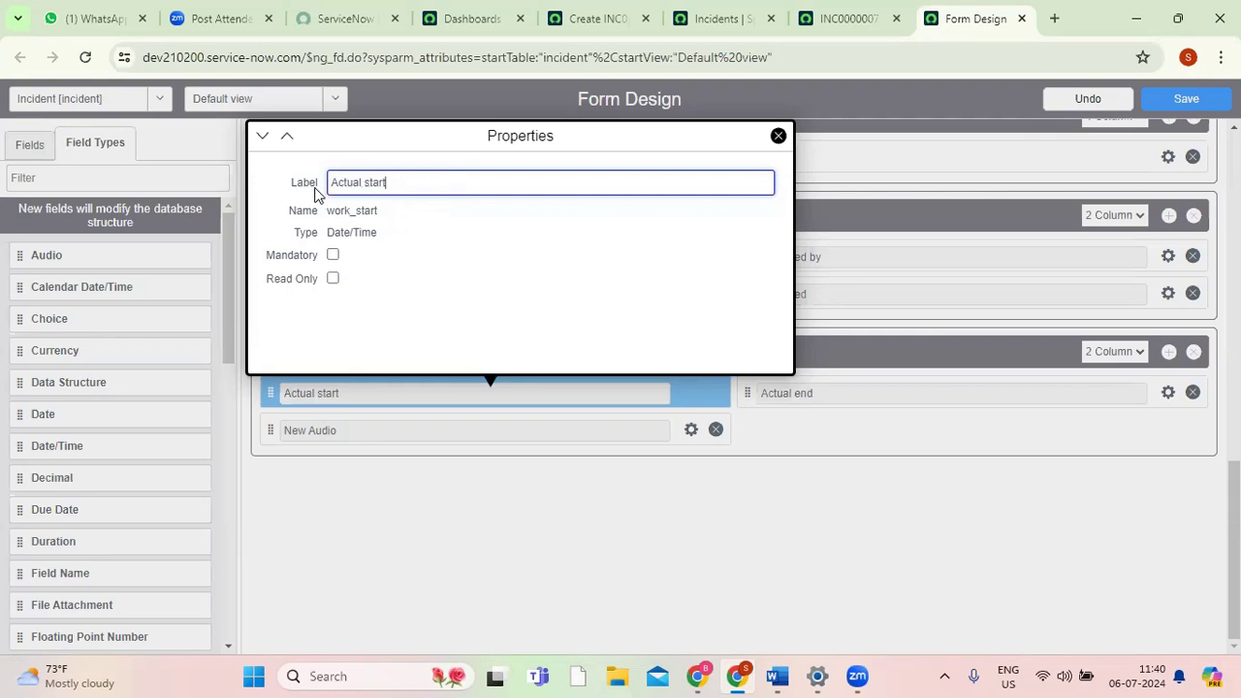
left_click(586, 18)
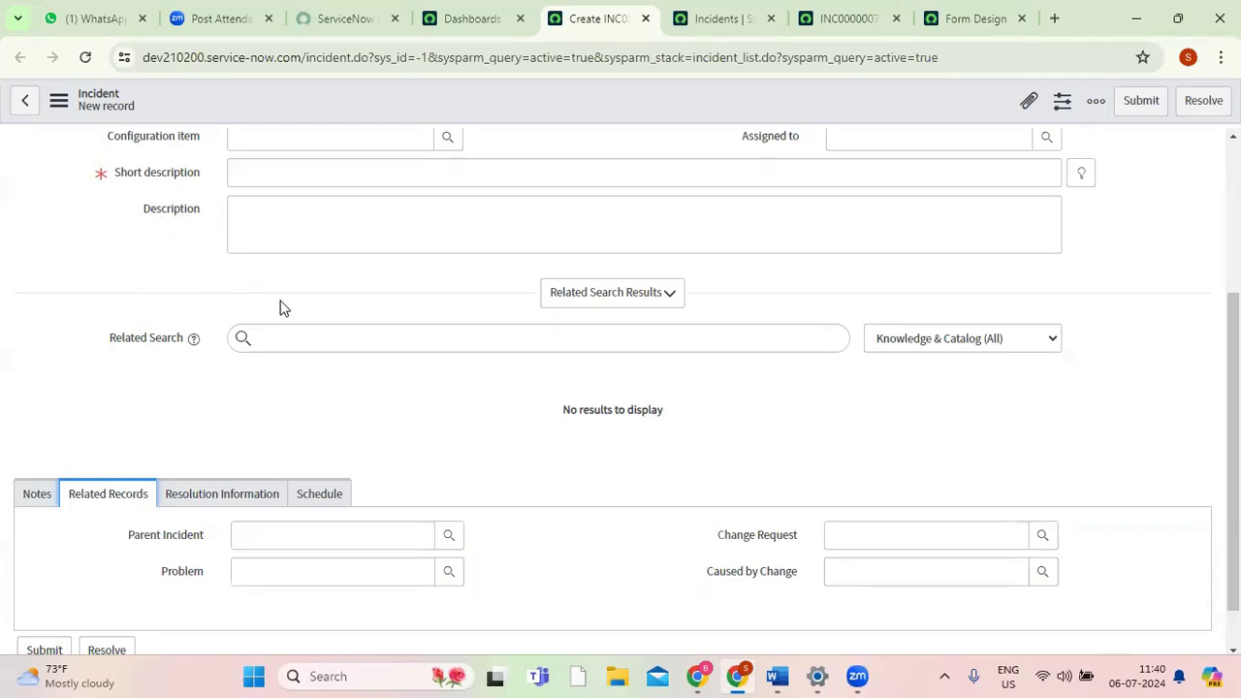
left_click(922, 20)
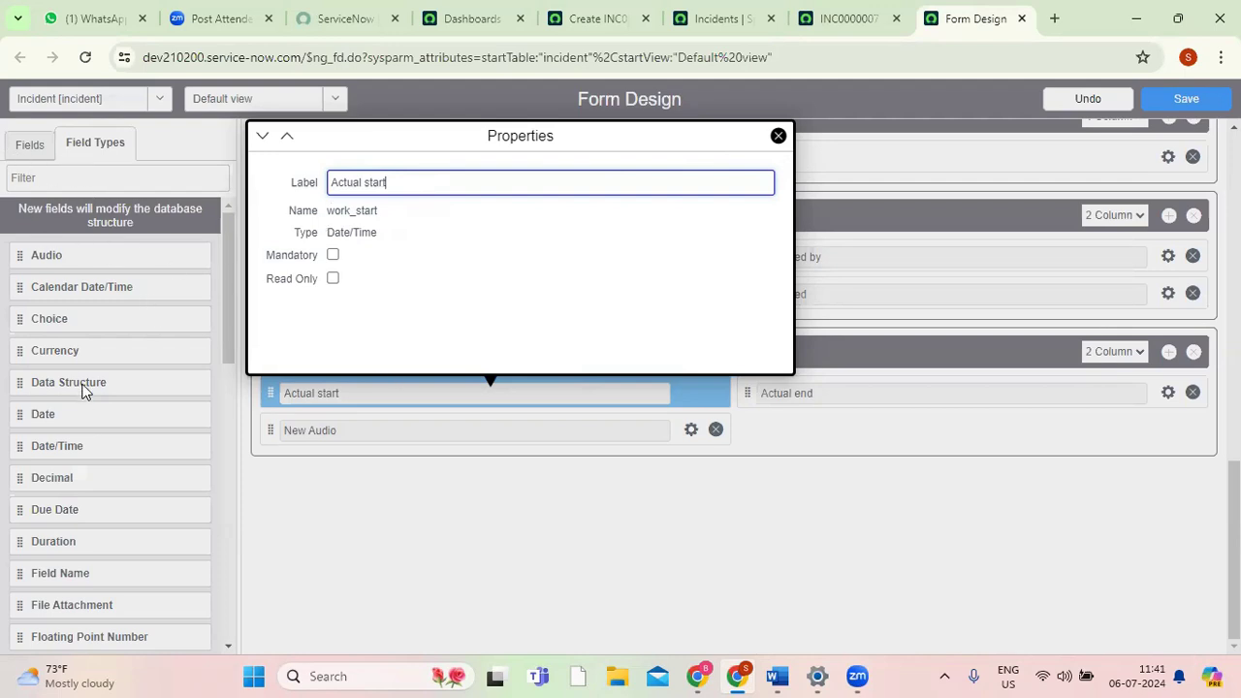
left_click(344, 213)
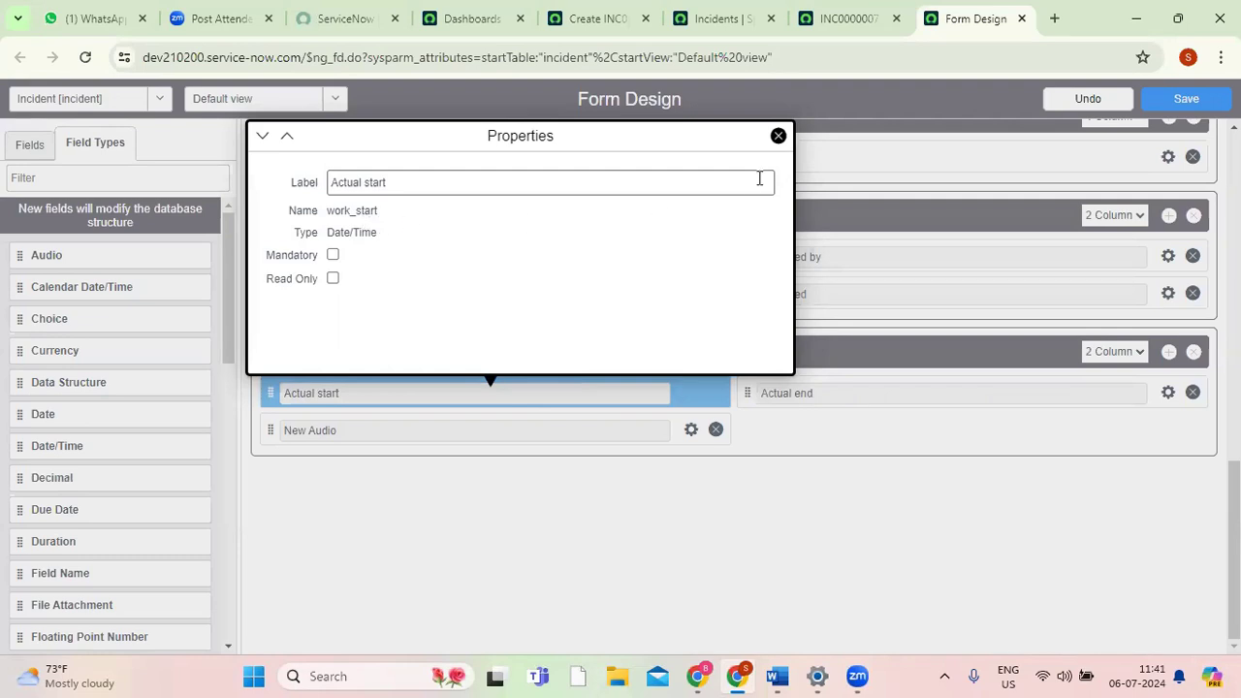
left_click(778, 137)
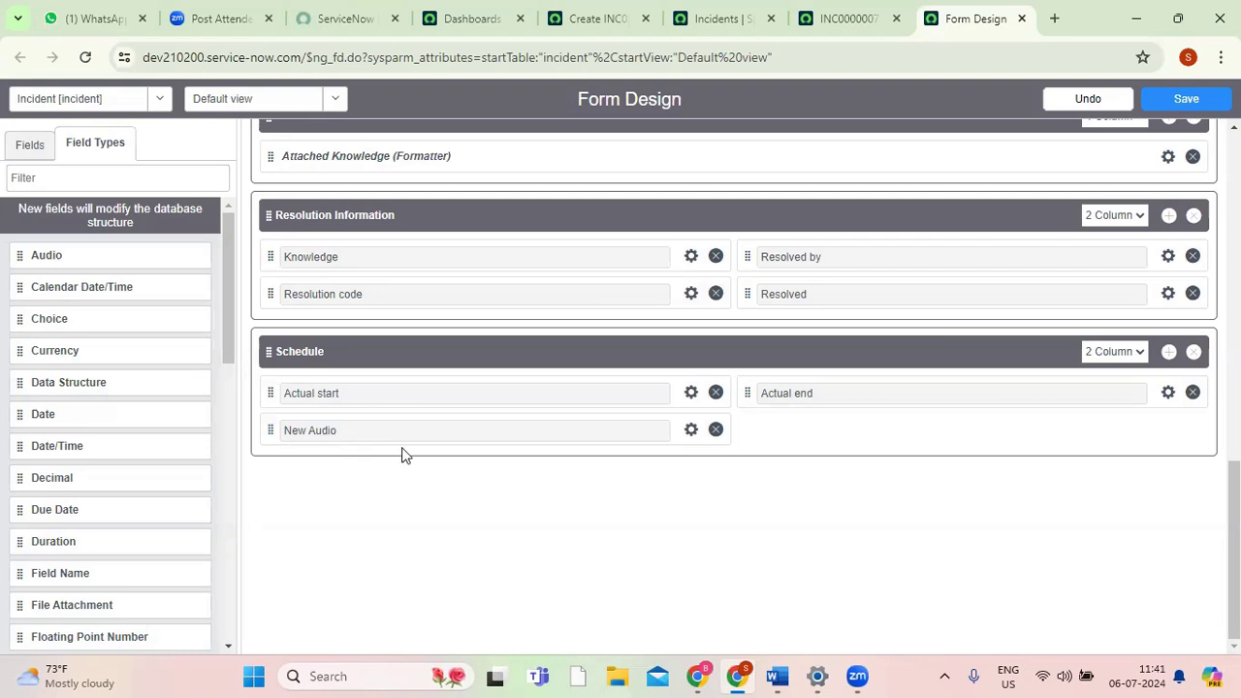
Set the new audio field's label to "Please attach the audio file here".
left_click(693, 437)
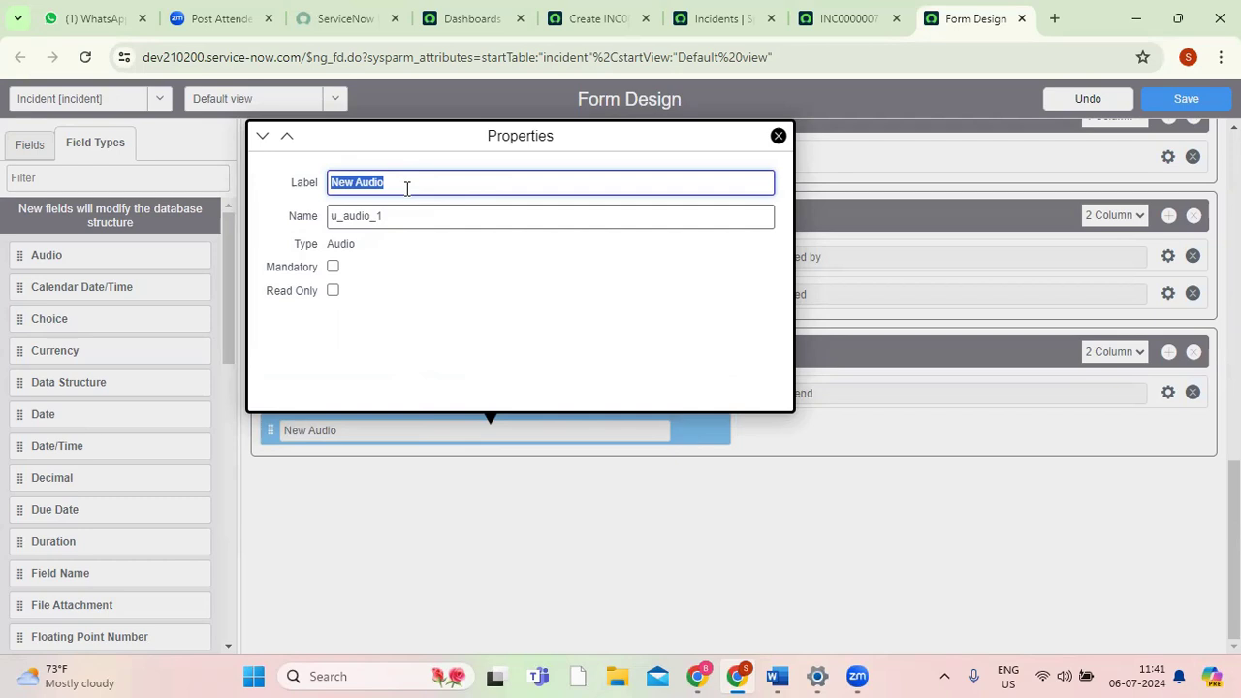
type("Please ")
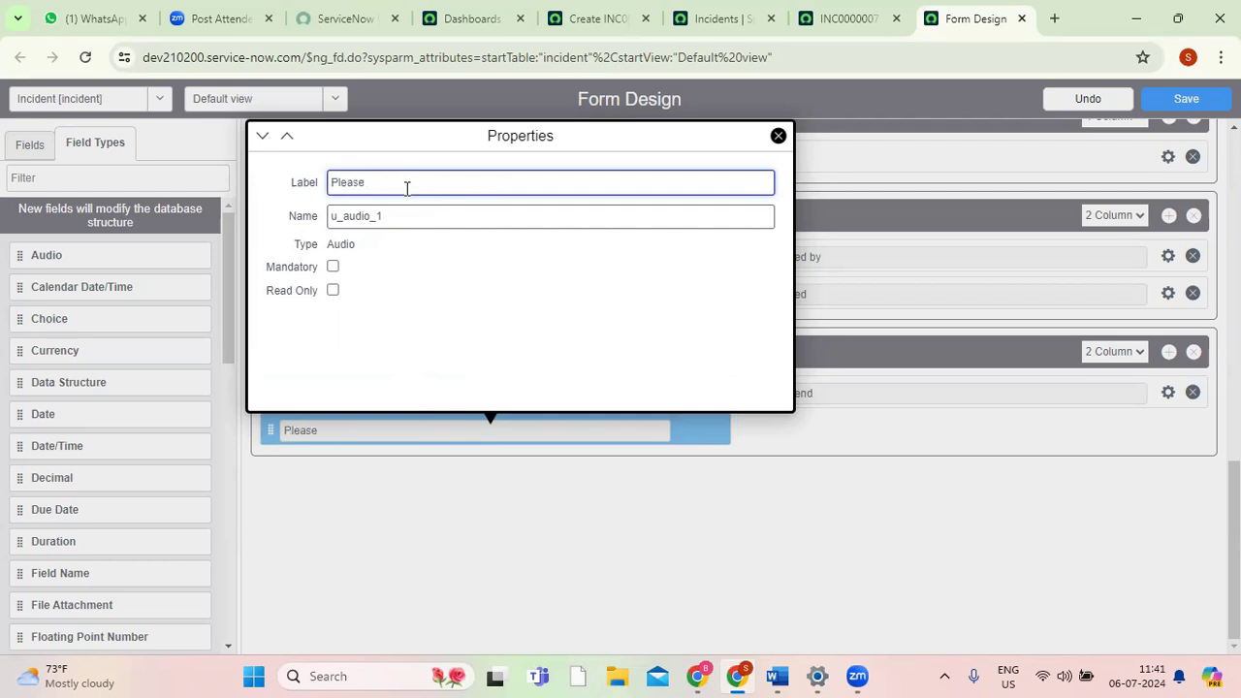
type("attach the audio file here")
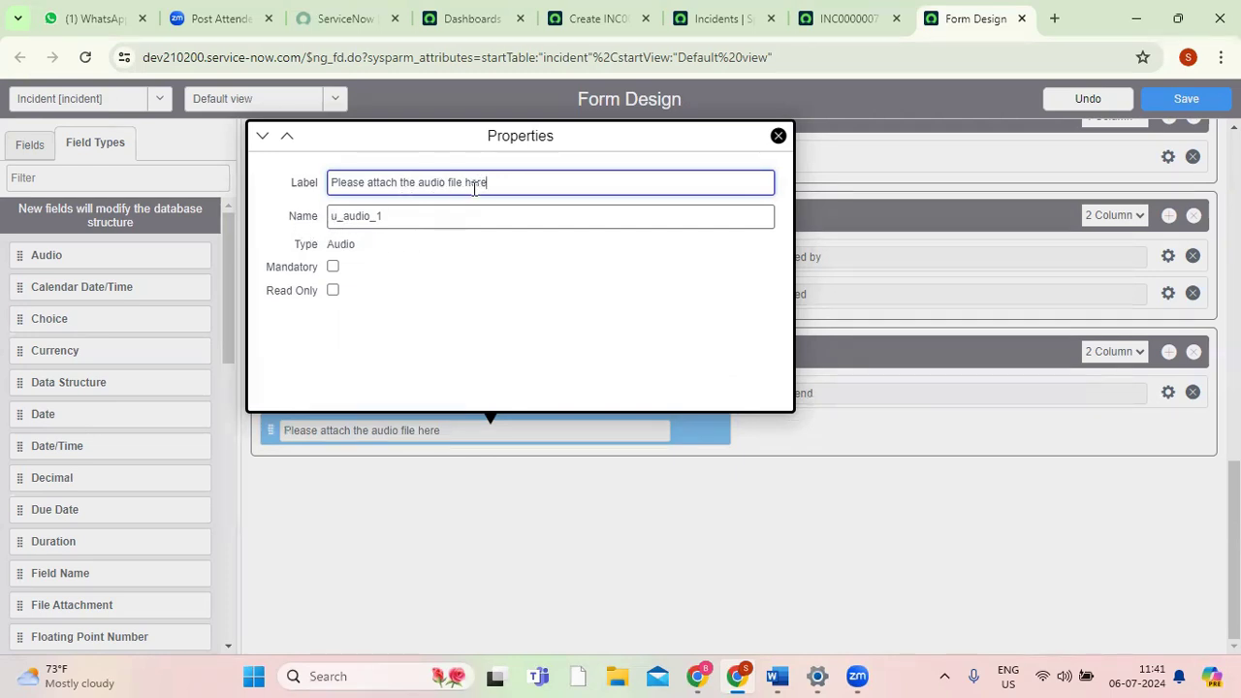
Compare the audio field's label and name with the properties of the Knowledge field in Resolution Information.
double_click(388, 217)
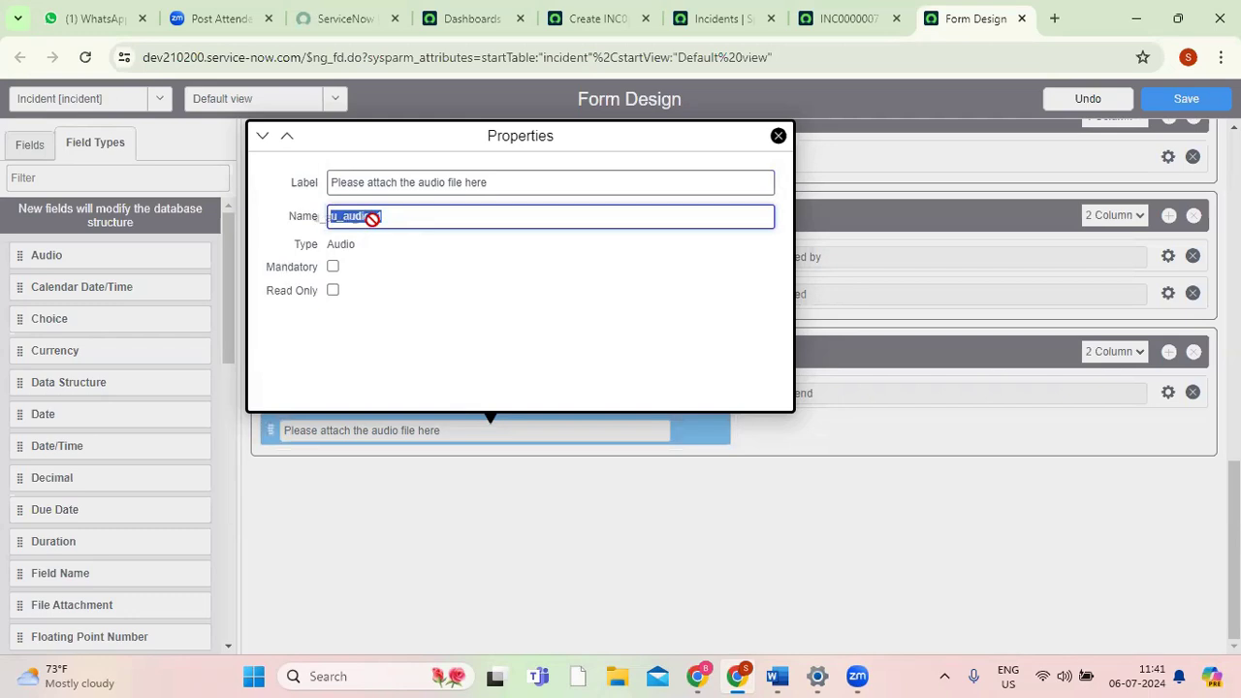
left_click(397, 219)
double_click(396, 220)
triple_click(406, 183)
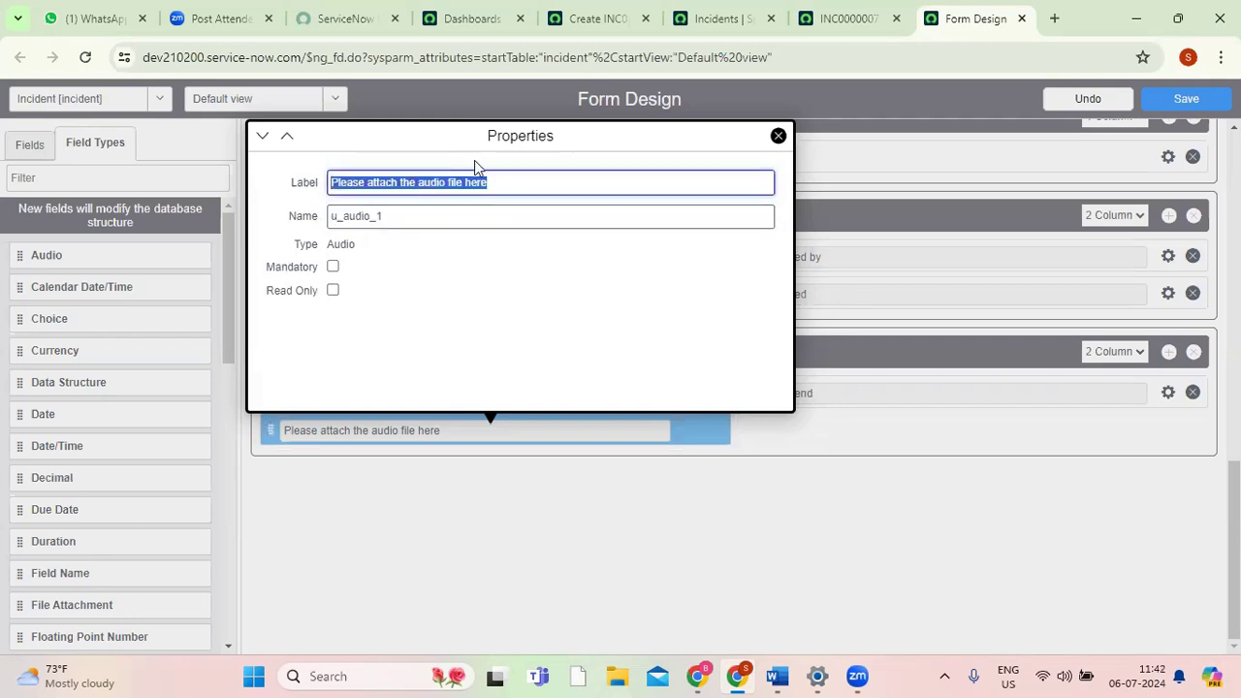
double_click(383, 218)
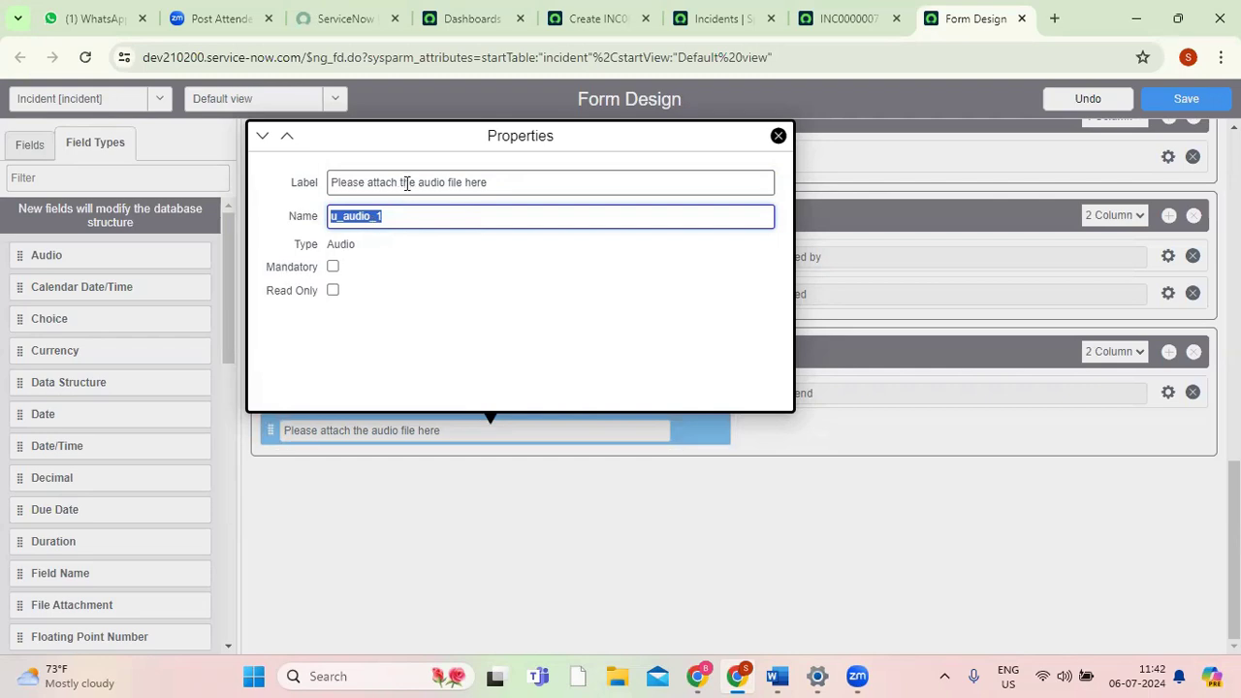
left_click(406, 217)
left_click(777, 136)
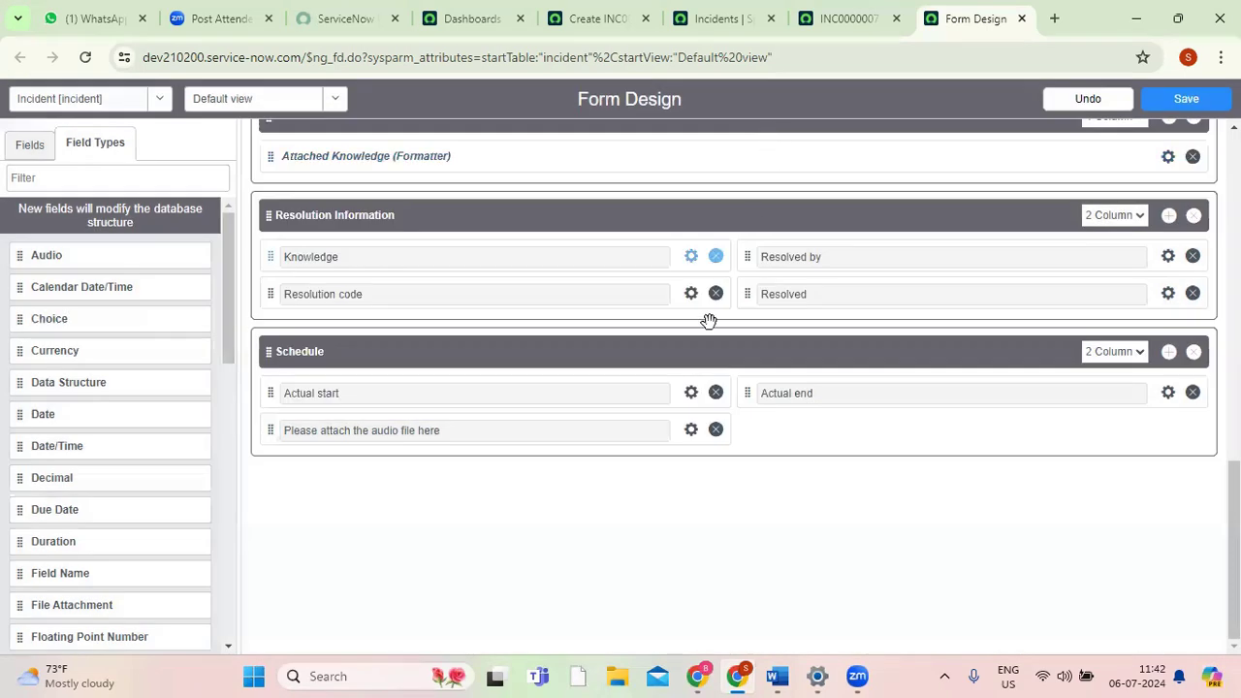
left_click(690, 259)
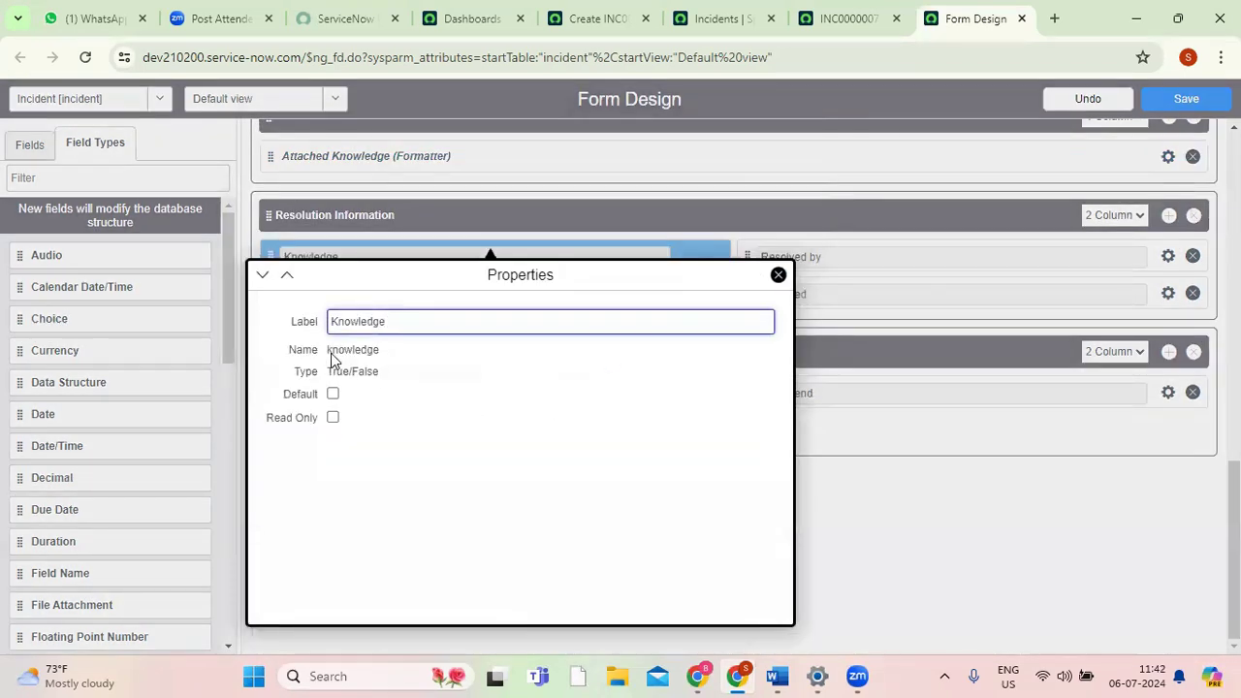
left_click(777, 275)
Try removing the "u" prefix from the audio field's name, making it _audio_1, and recheck its properties.
left_click(691, 431)
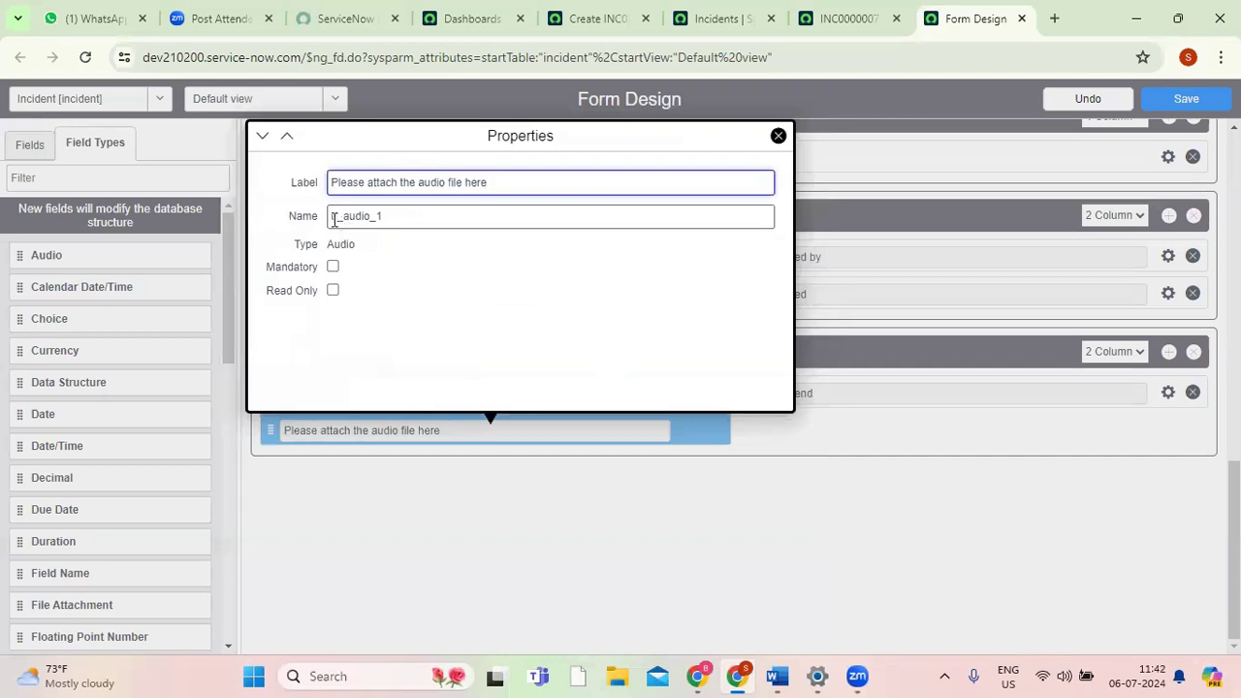
double_click(343, 219)
left_click(341, 219)
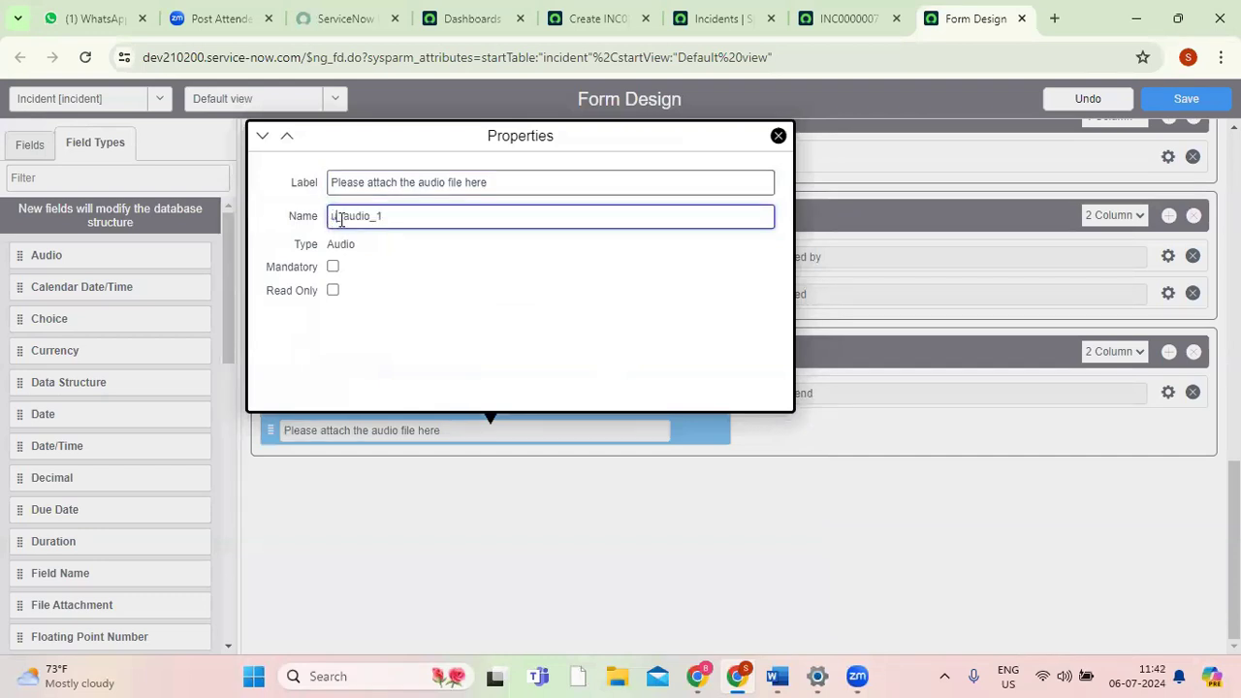
key("BackSpace")
left_click(779, 138)
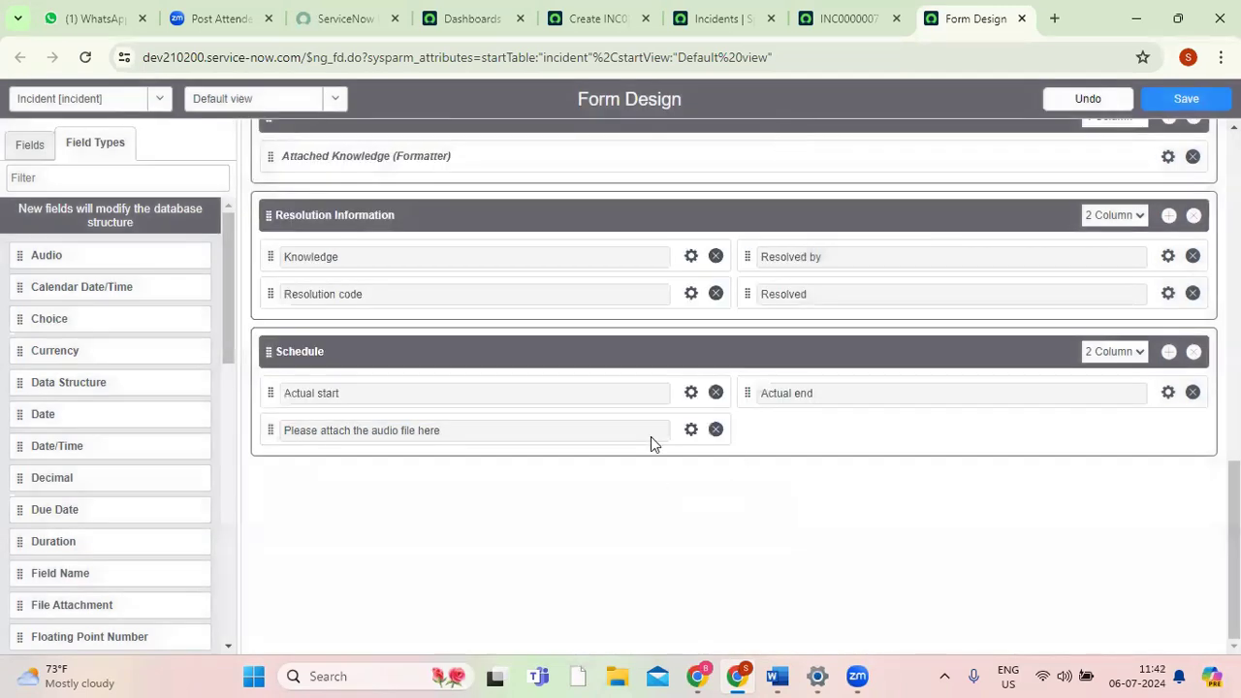
left_click(691, 430)
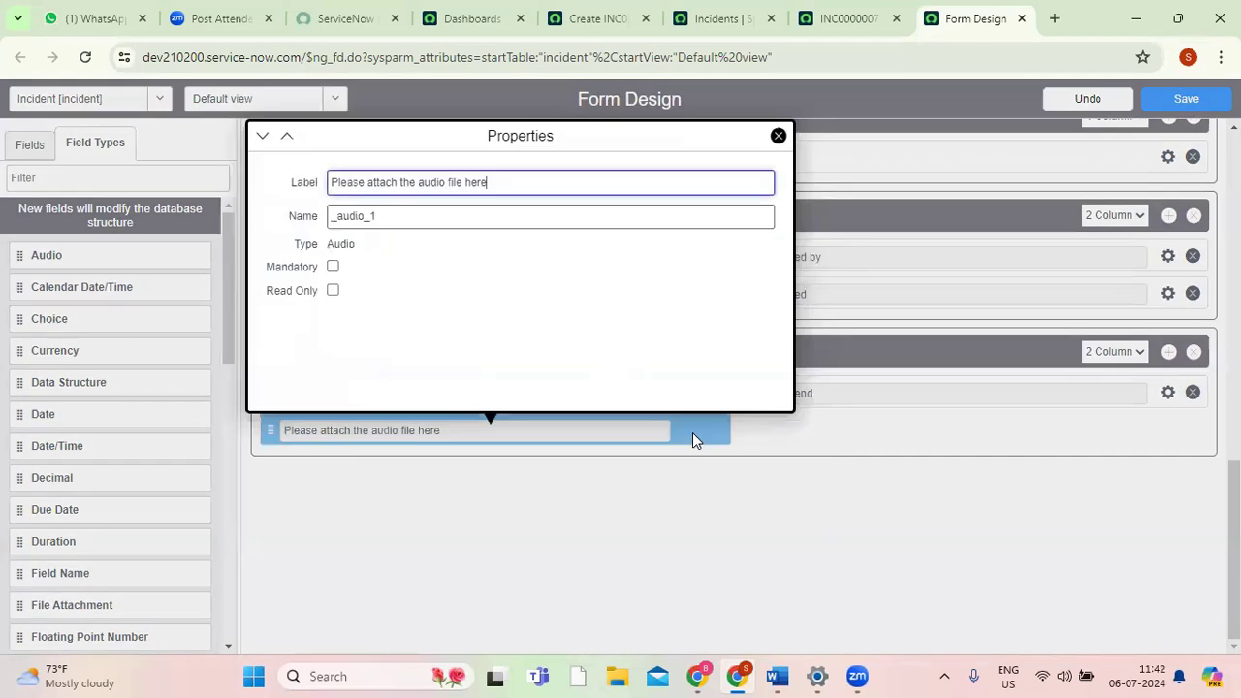
left_click(779, 136)
Save the form design and review the saved audio field's properties.
left_click(1185, 101)
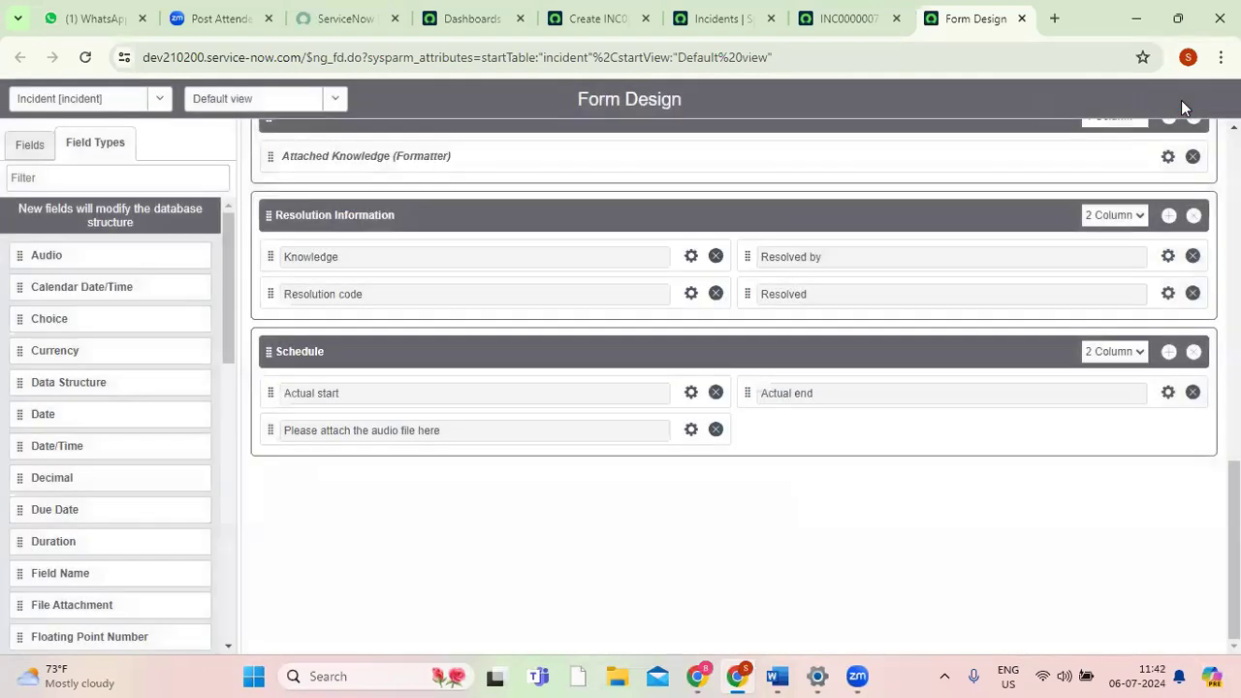
left_click(691, 433)
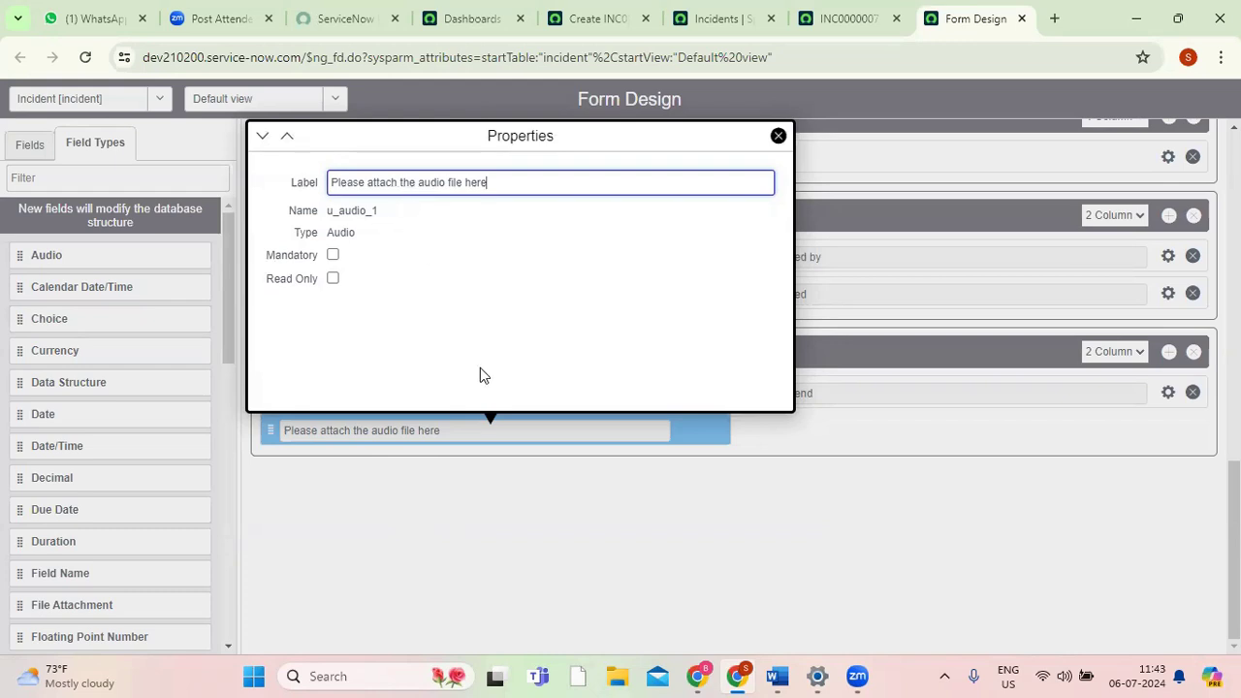
left_click(777, 137)
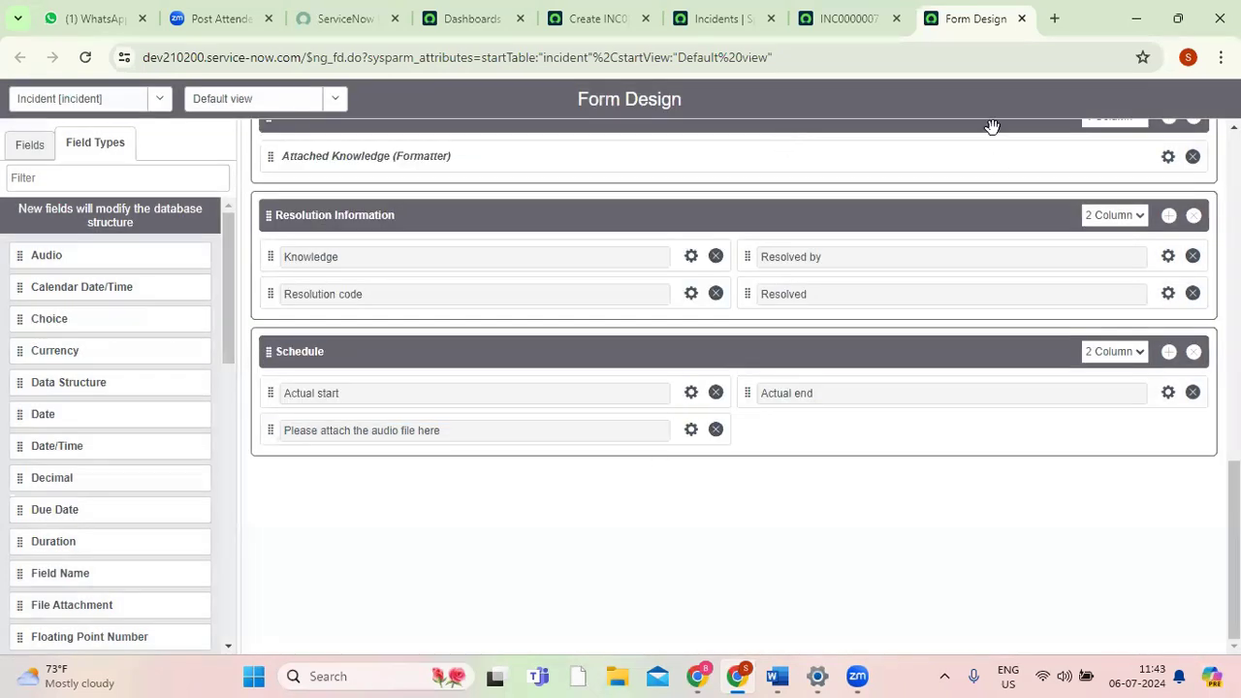
Reload the INC0000007 record, discarding its unsaved changes, and go to its section tabs to look for the new audio field.
left_click(851, 25)
left_click(86, 59)
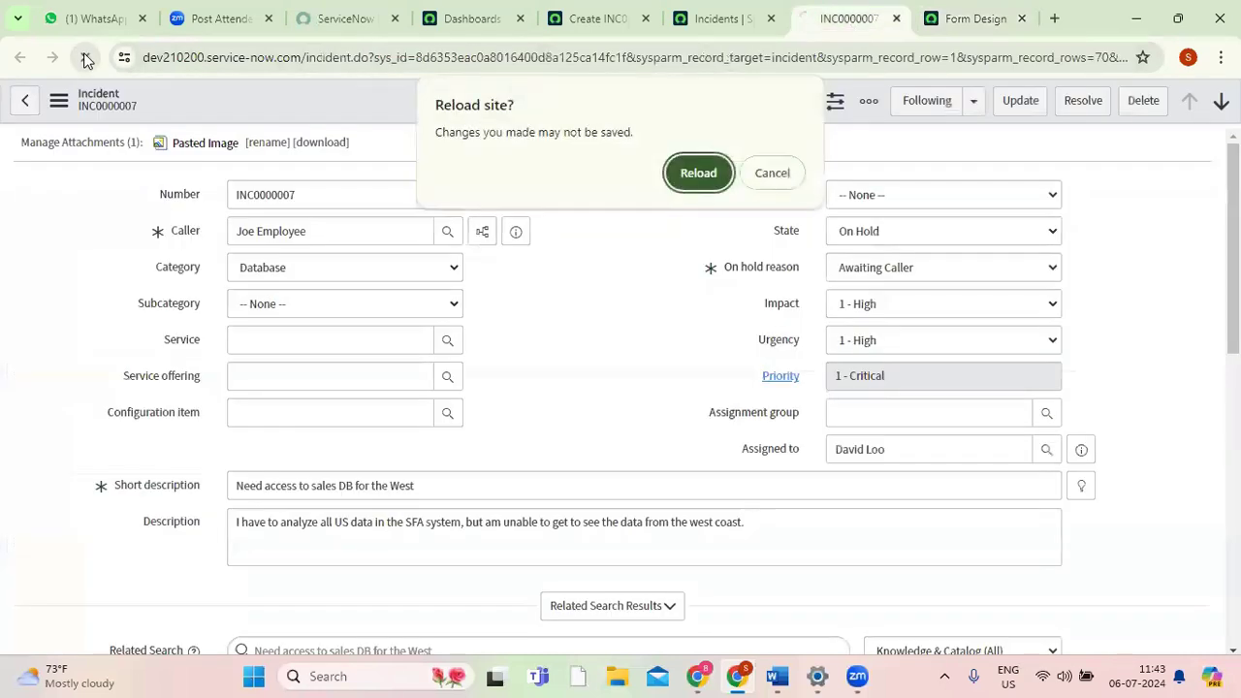
left_click(690, 173)
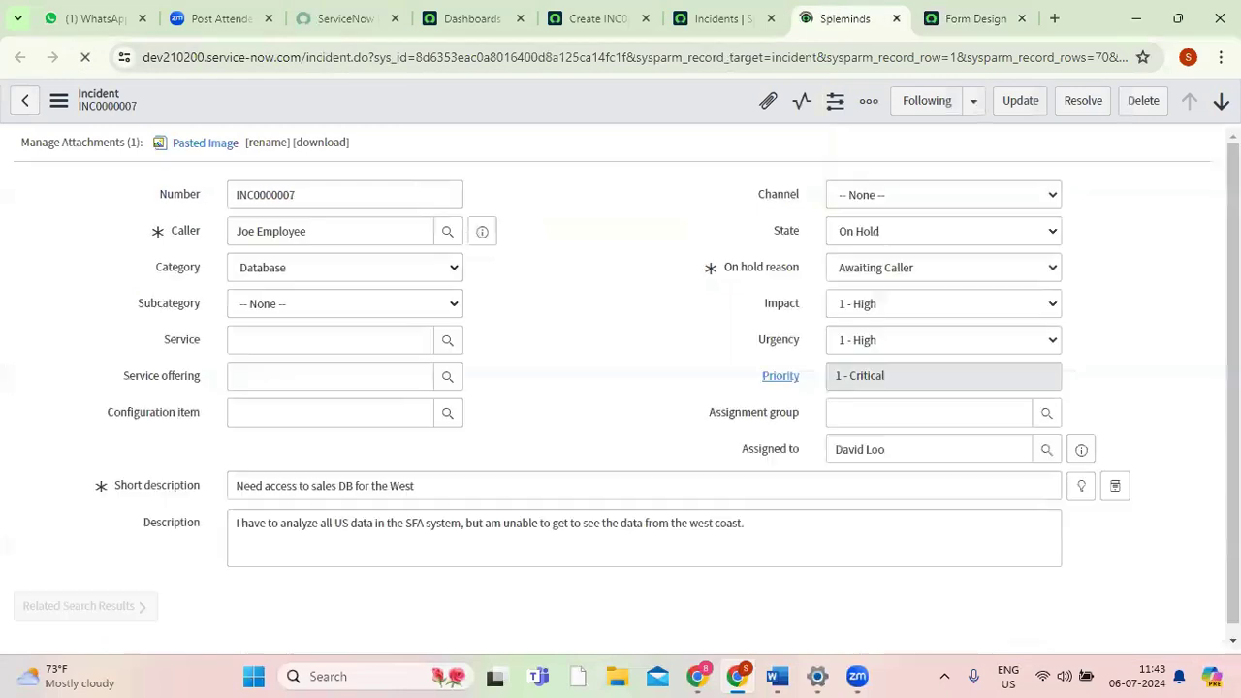
left_click(966, 18)
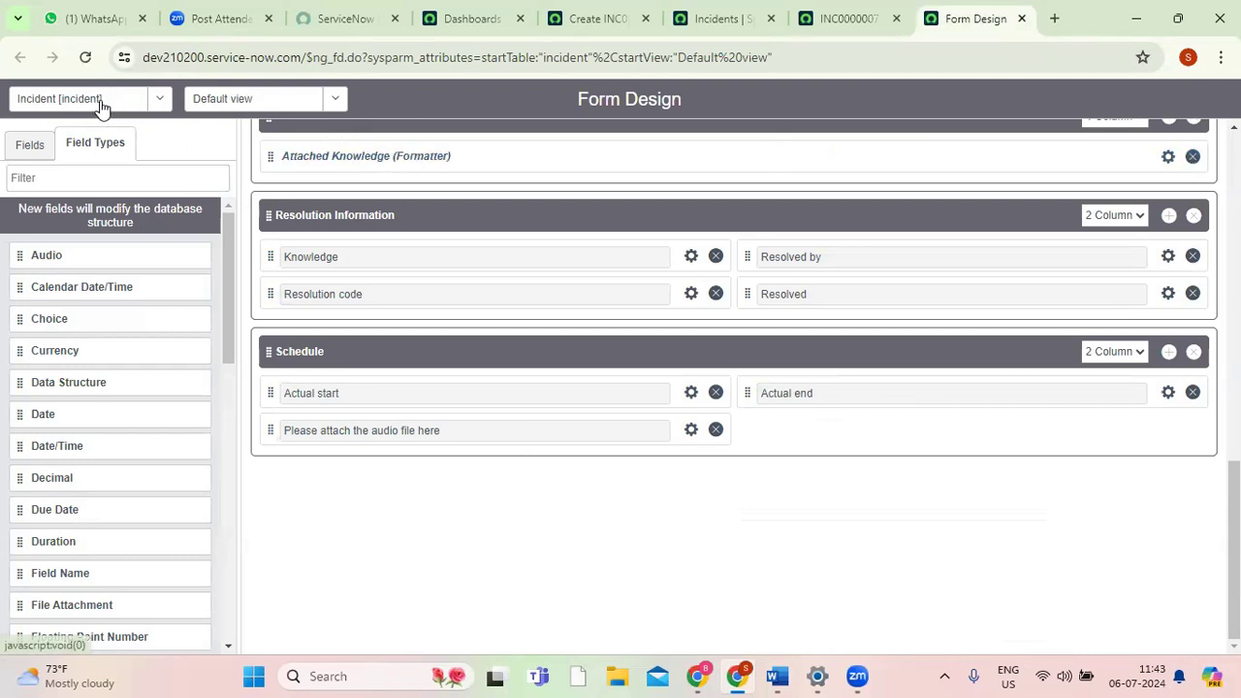
left_click(862, 19)
left_click_drag(1233, 281, 1234, 456)
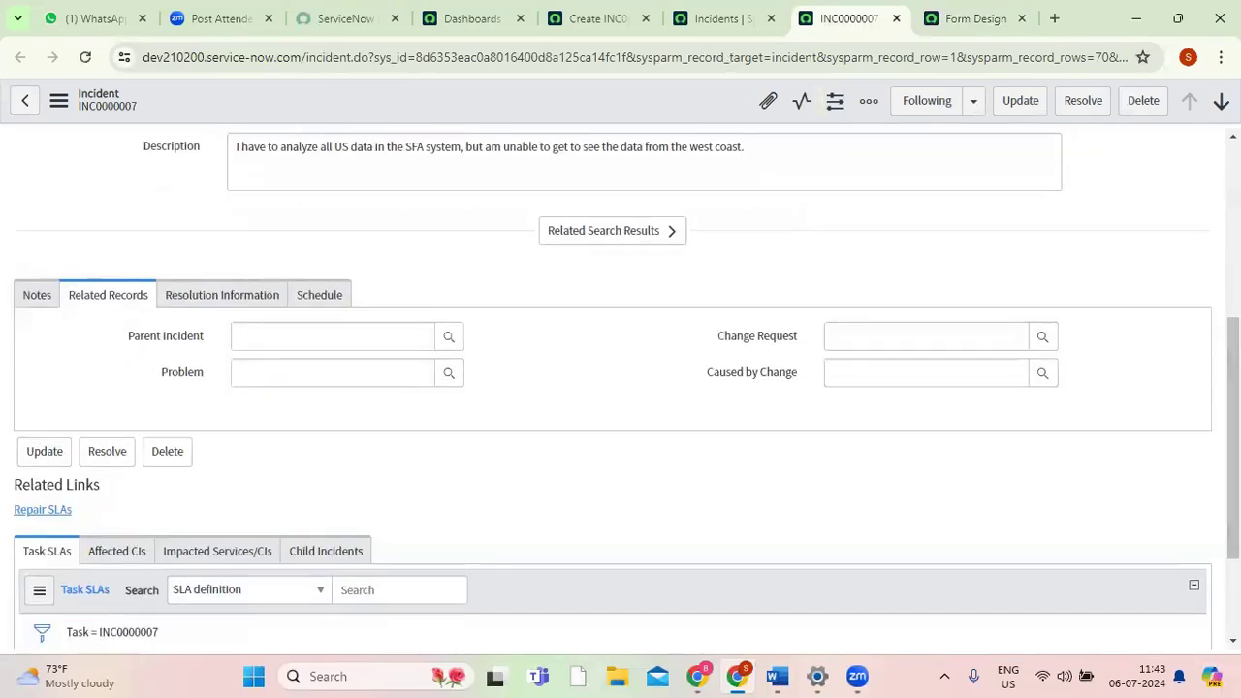